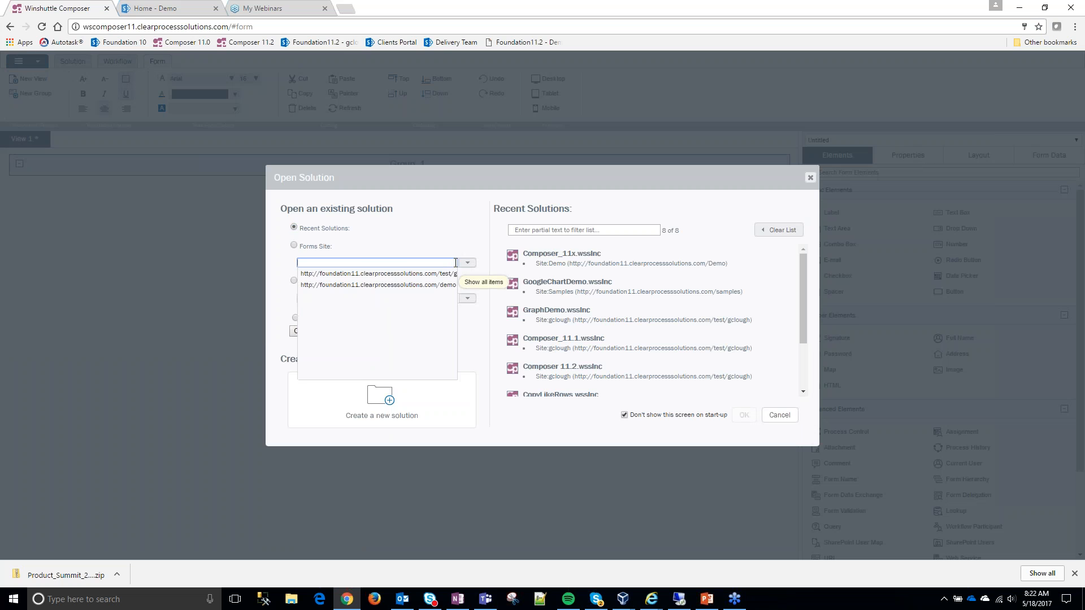
Step: Open the Composer_11x solution from the Foundation 11 demo forms site, signing in with the account password
{"action": "left_click", "coordinate": [401, 287]}
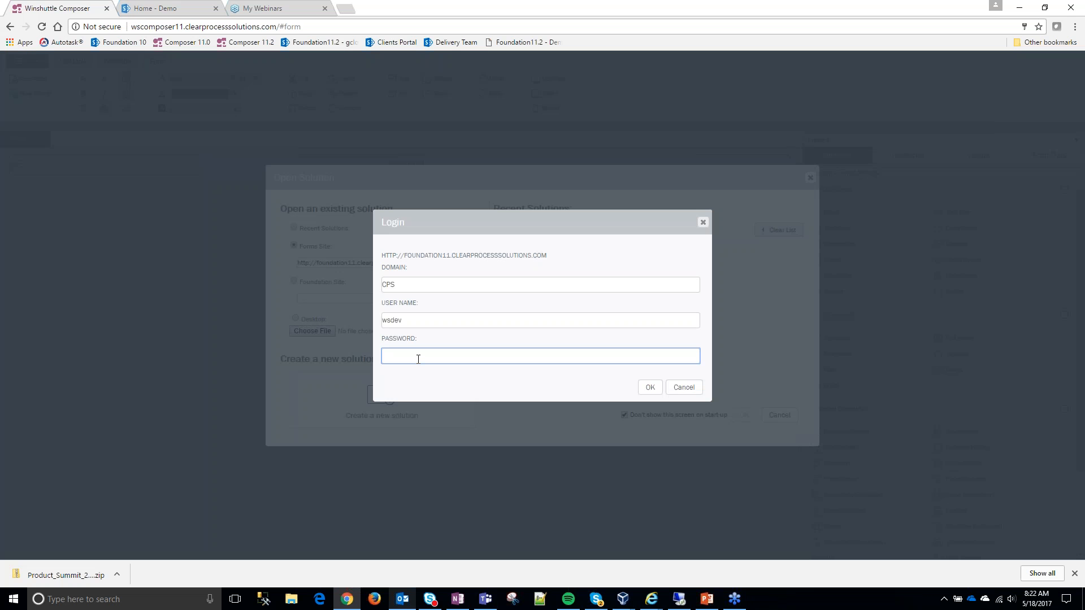
{"action": "left_click", "coordinate": [419, 356]}
{"action": "type", "text": "*"}
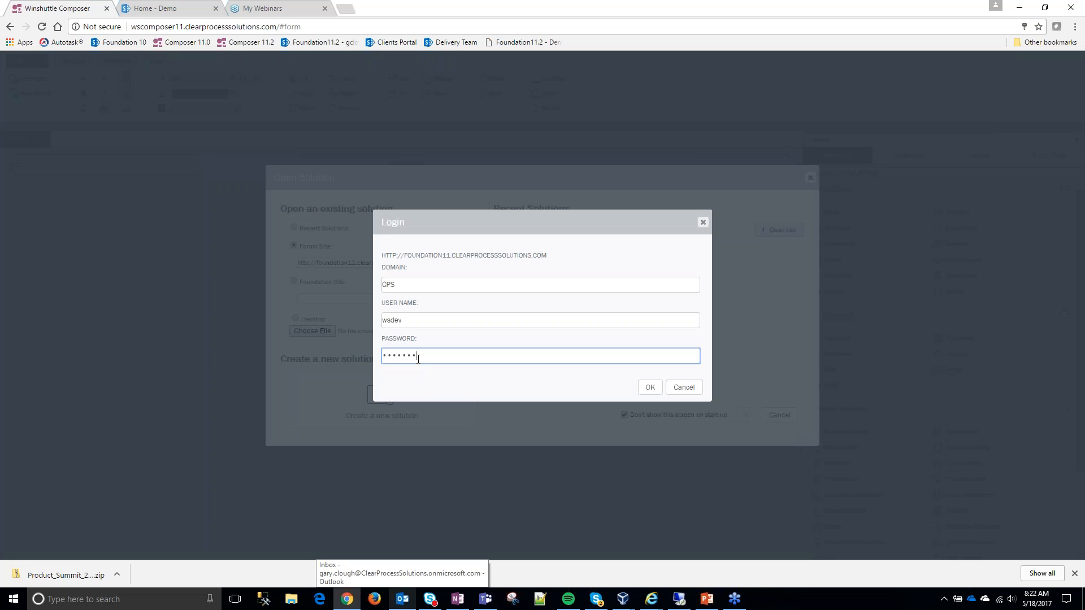
{"action": "key", "text": "Return"}
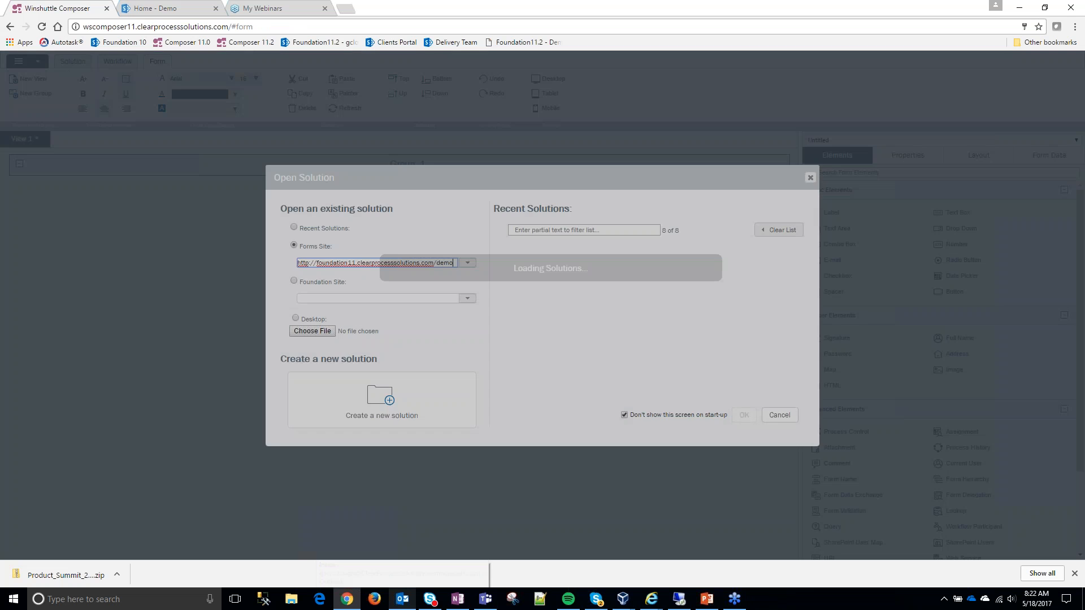
{"action": "left_click", "coordinate": [554, 261]}
{"action": "left_click", "coordinate": [743, 421]}
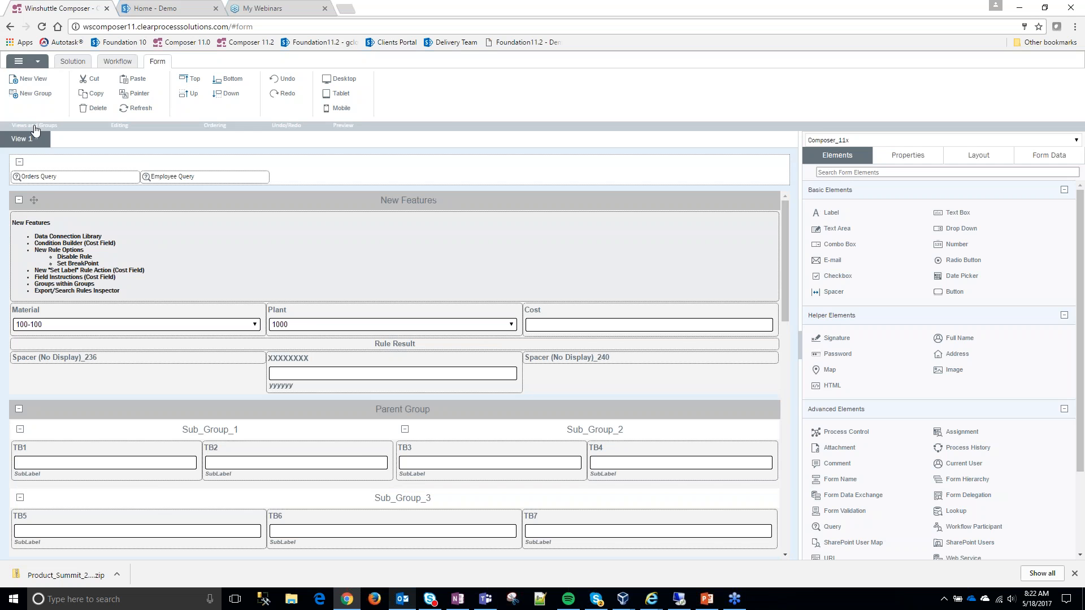
Step: Open the Data Connections Library for the solution and move its dialog slightly aside
{"action": "left_click", "coordinate": [73, 62]}
{"action": "left_click", "coordinate": [489, 99]}
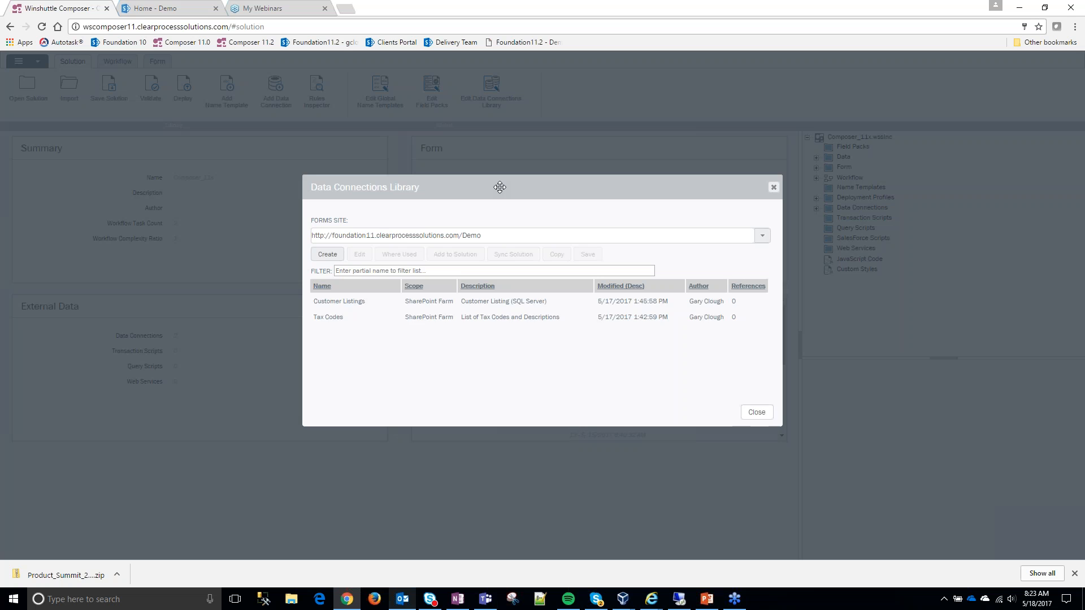
{"action": "left_click_drag", "start_coordinate": [500, 187], "coordinate": [439, 162]}
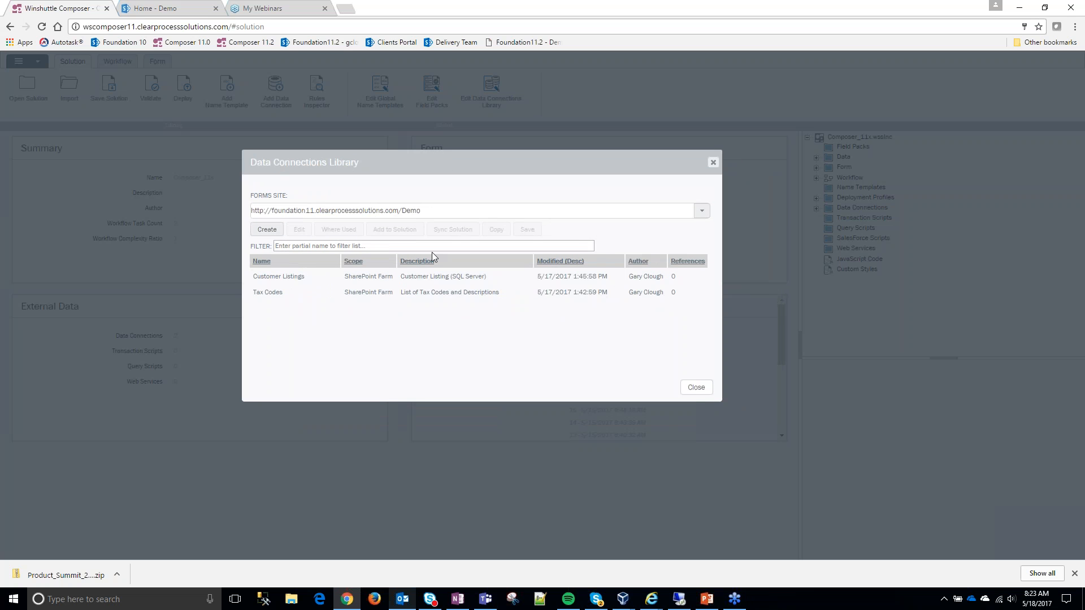
Step: Examine the form for creating a library data connection, including its type choices, and cancel it
{"action": "left_click", "coordinate": [268, 230]}
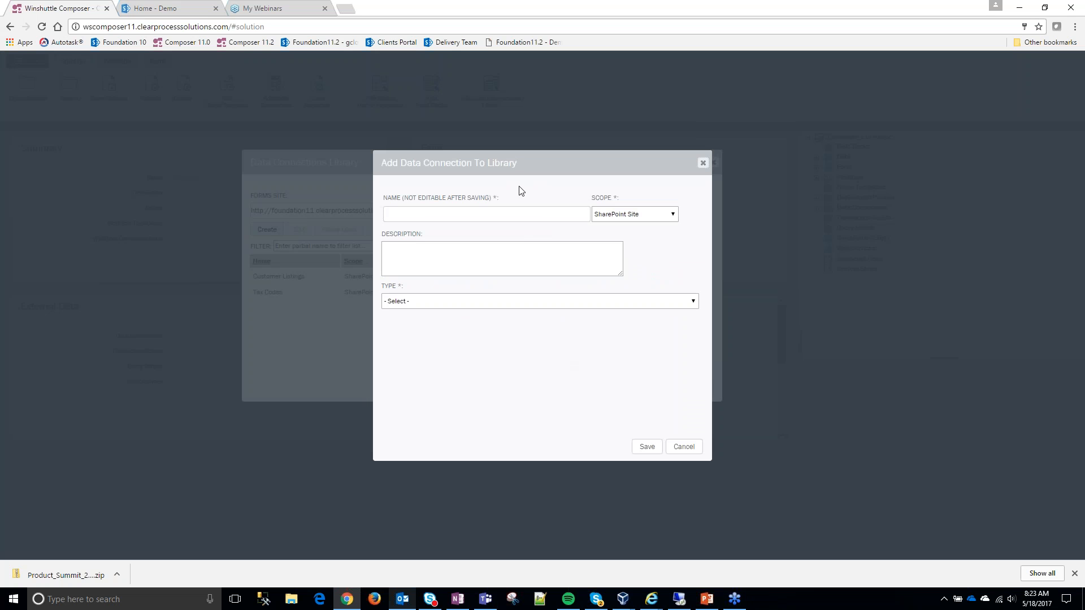
{"action": "left_click", "coordinate": [693, 301]}
{"action": "left_click", "coordinate": [693, 300]}
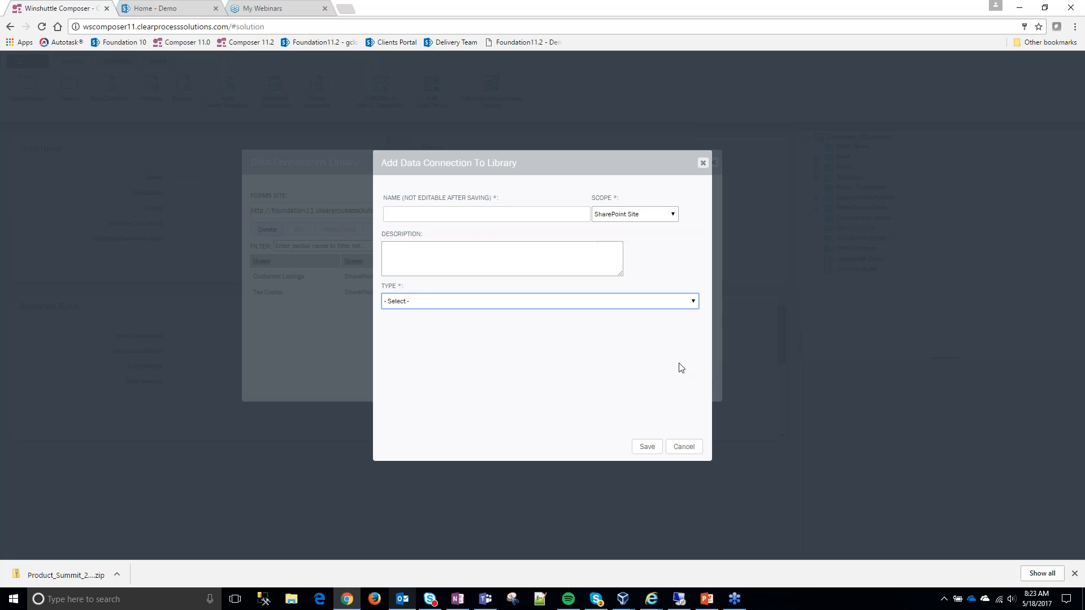
{"action": "left_click", "coordinate": [686, 448]}
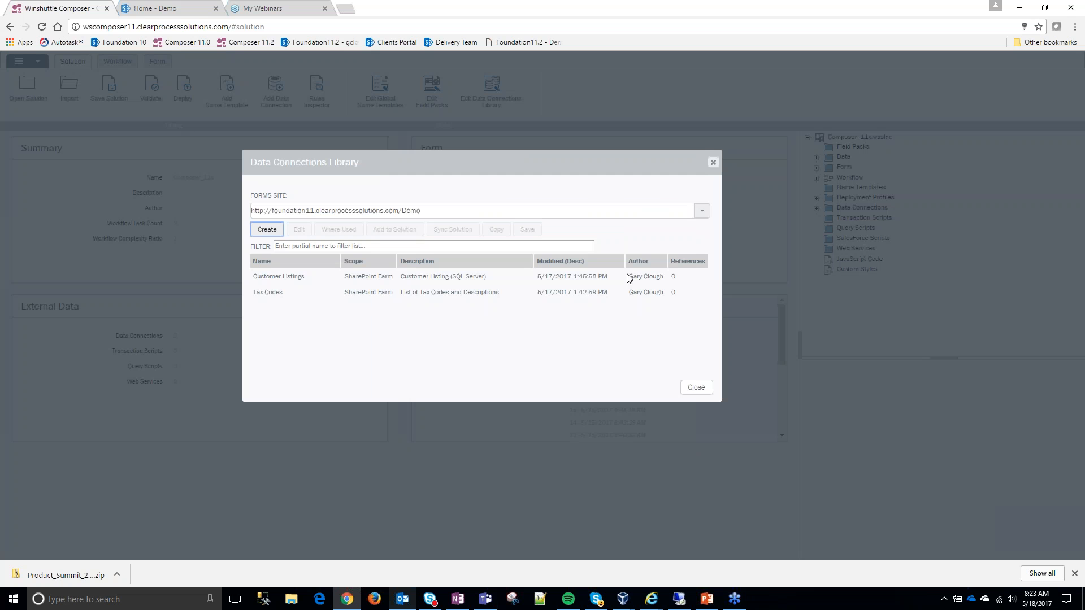
Step: Add the Customer Listings data connection from the library to the solution and close the library
{"action": "left_click", "coordinate": [389, 276]}
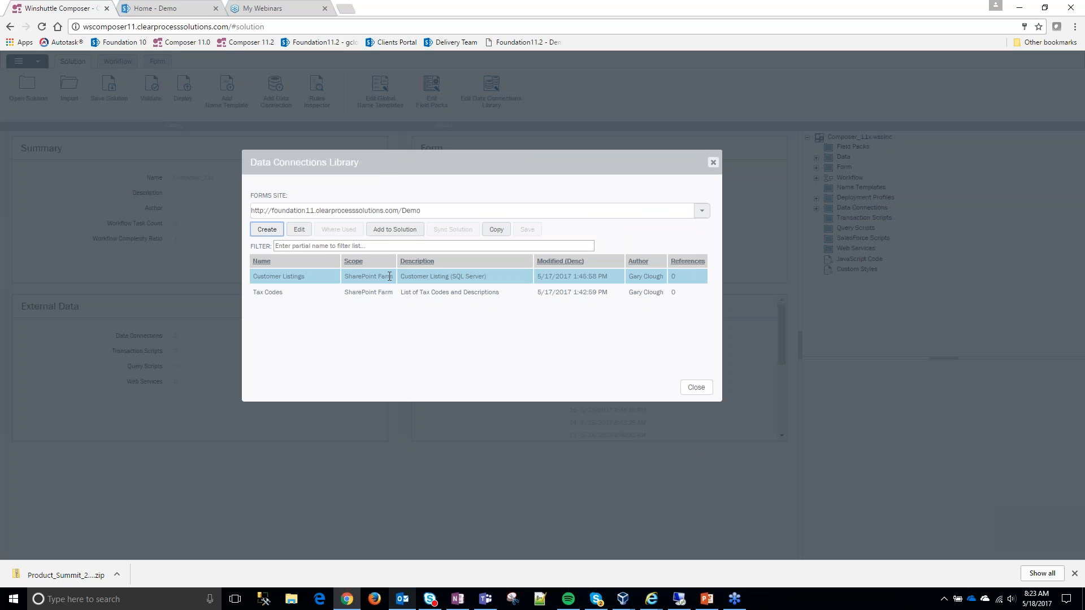
{"action": "left_click", "coordinate": [386, 230]}
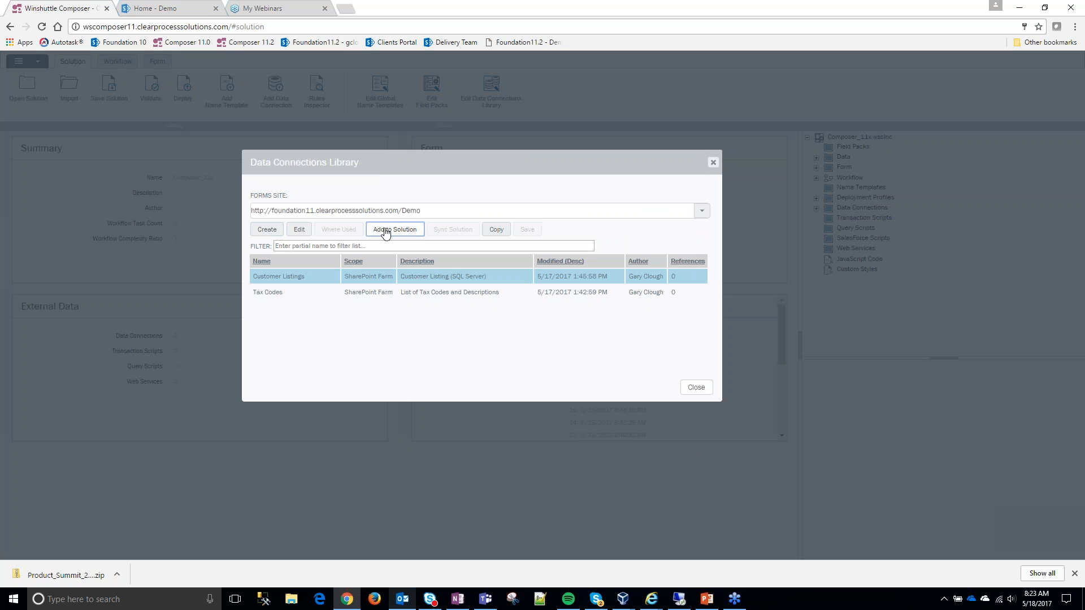
{"action": "left_click", "coordinate": [691, 334]}
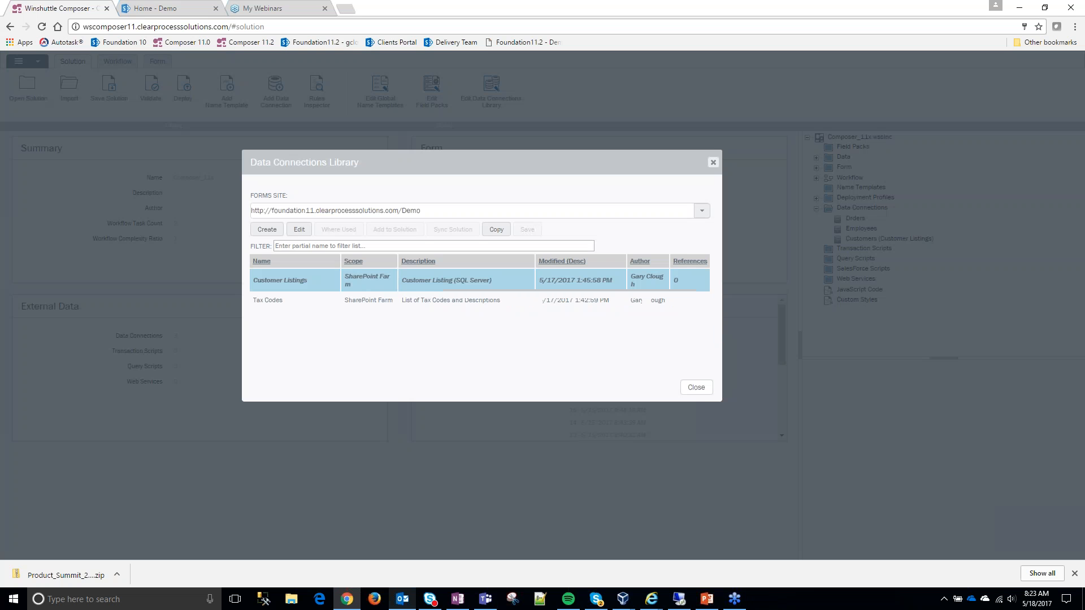
{"action": "left_click", "coordinate": [697, 389]}
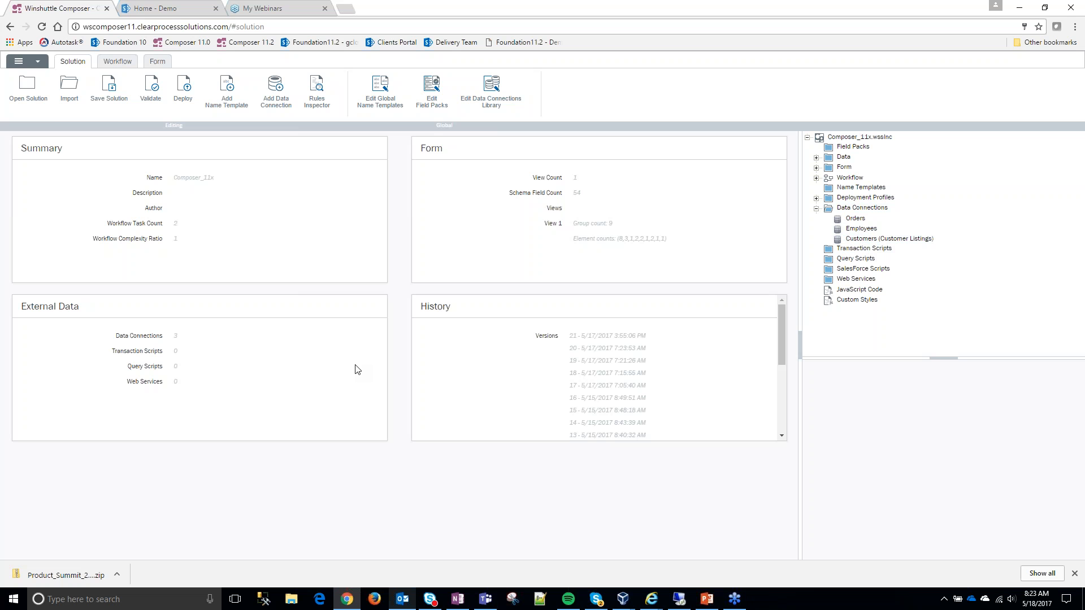
Step: Examine the grouped AND/OR conditions of the Cost field's Condition Grouping rule, then cancel the condition builder
{"action": "left_click", "coordinate": [156, 62]}
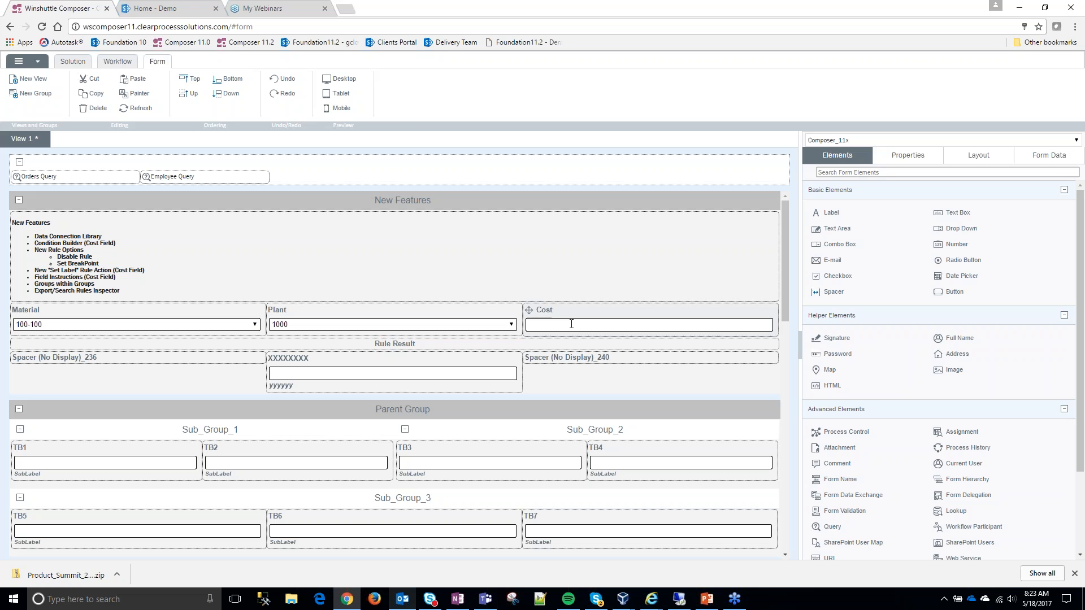
{"action": "left_click", "coordinate": [536, 316]}
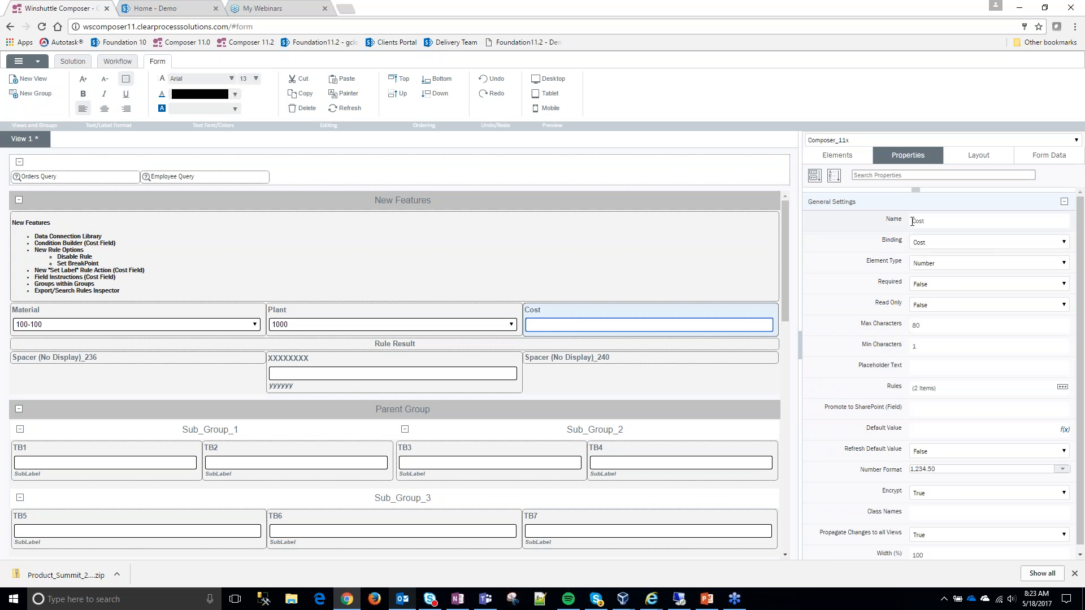
{"action": "left_click", "coordinate": [1062, 389]}
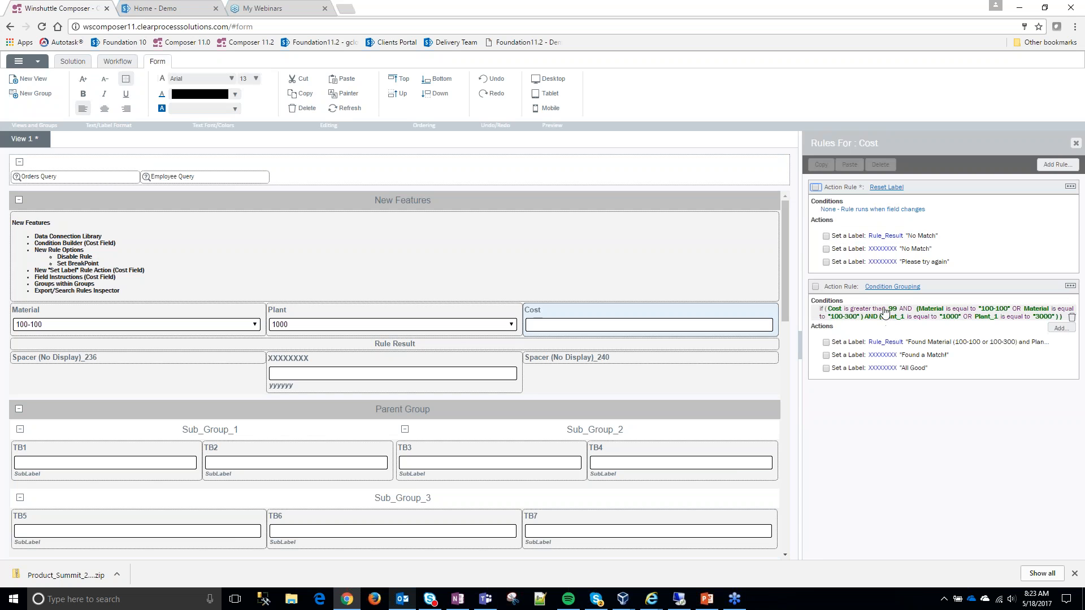
{"action": "left_click", "coordinate": [1071, 317]}
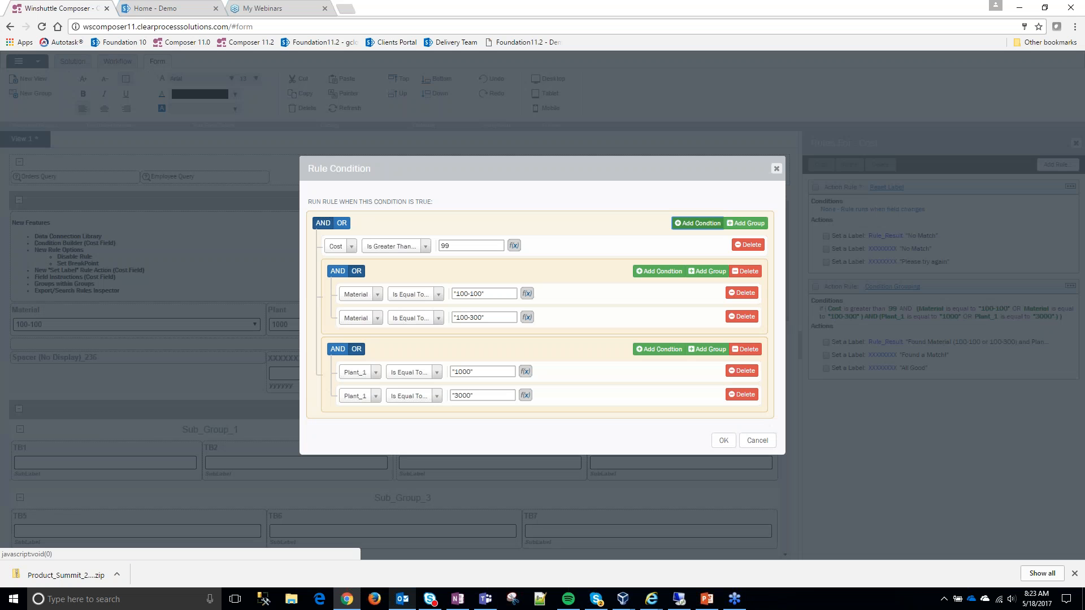
{"action": "left_click_drag", "start_coordinate": [547, 164], "coordinate": [485, 156]}
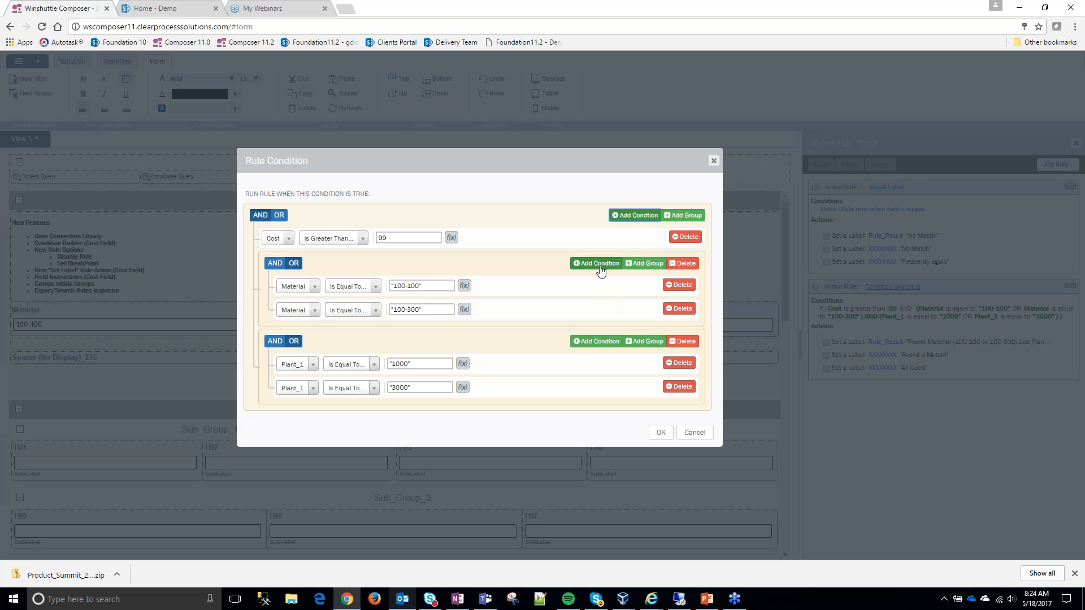
{"action": "left_click", "coordinate": [695, 433]}
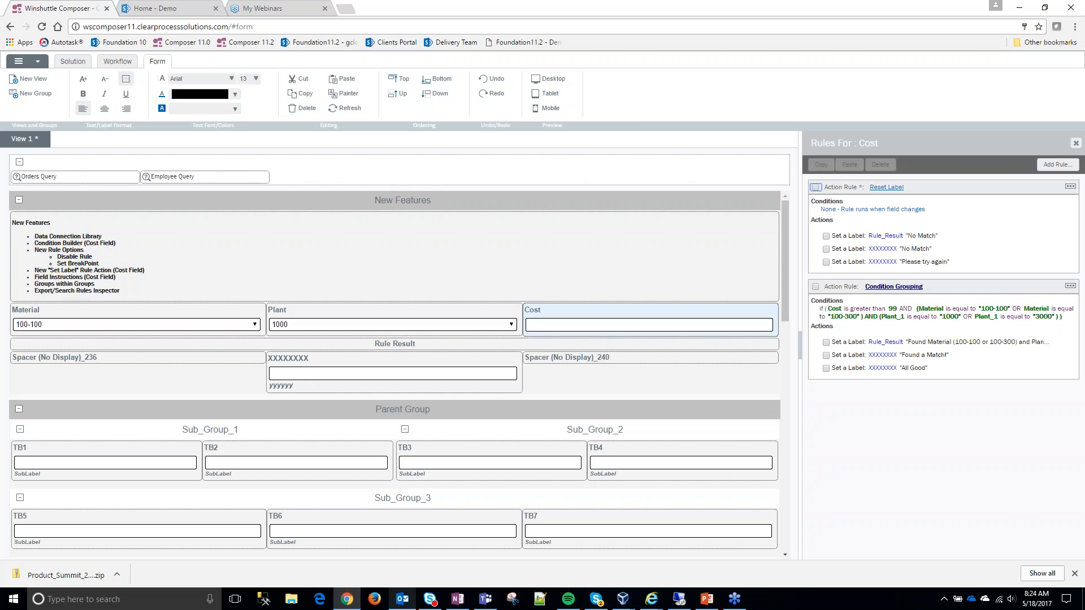
Step: Examine the Reset Label rule's options, toggling the debugger halt setting on and off, and cancel the edit
{"action": "left_click", "coordinate": [1070, 187]}
{"action": "left_click", "coordinate": [896, 188]}
{"action": "left_click", "coordinate": [895, 188]}
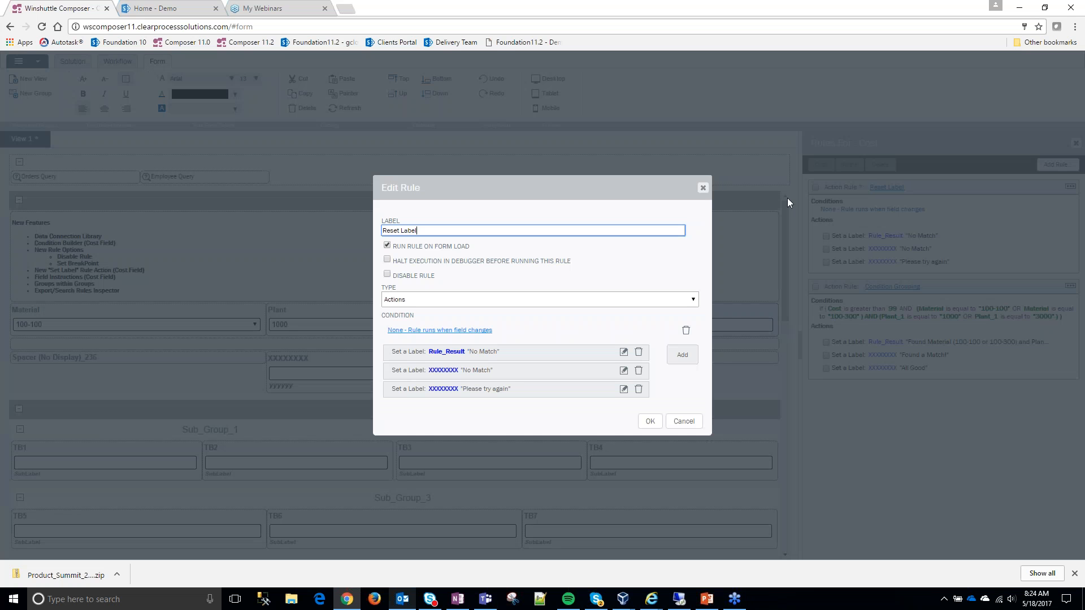
{"action": "left_click", "coordinate": [388, 260]}
{"action": "left_click", "coordinate": [388, 260]}
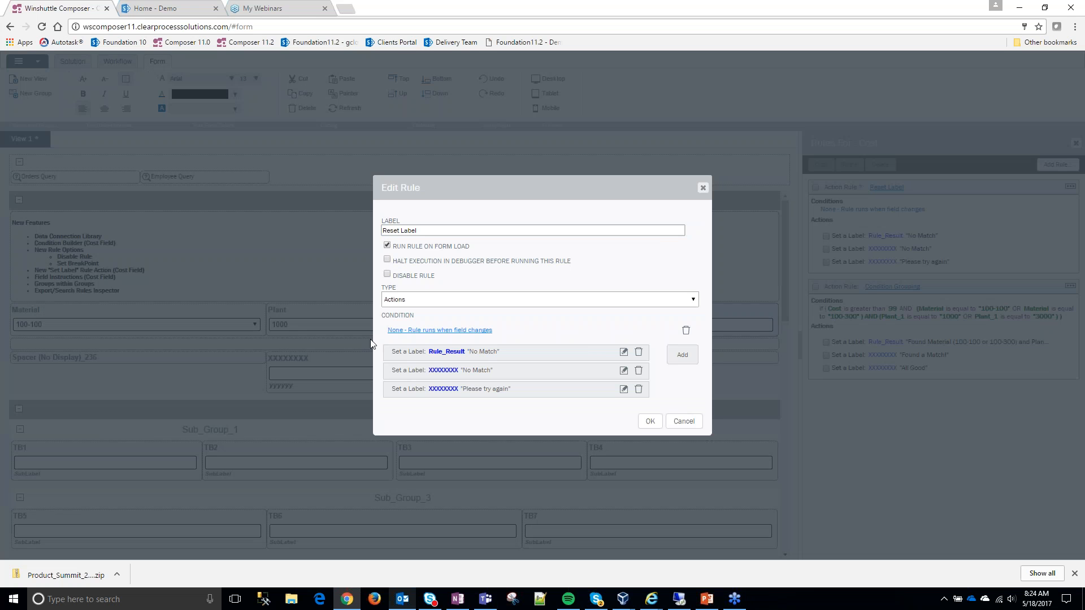
{"action": "left_click", "coordinate": [684, 421]}
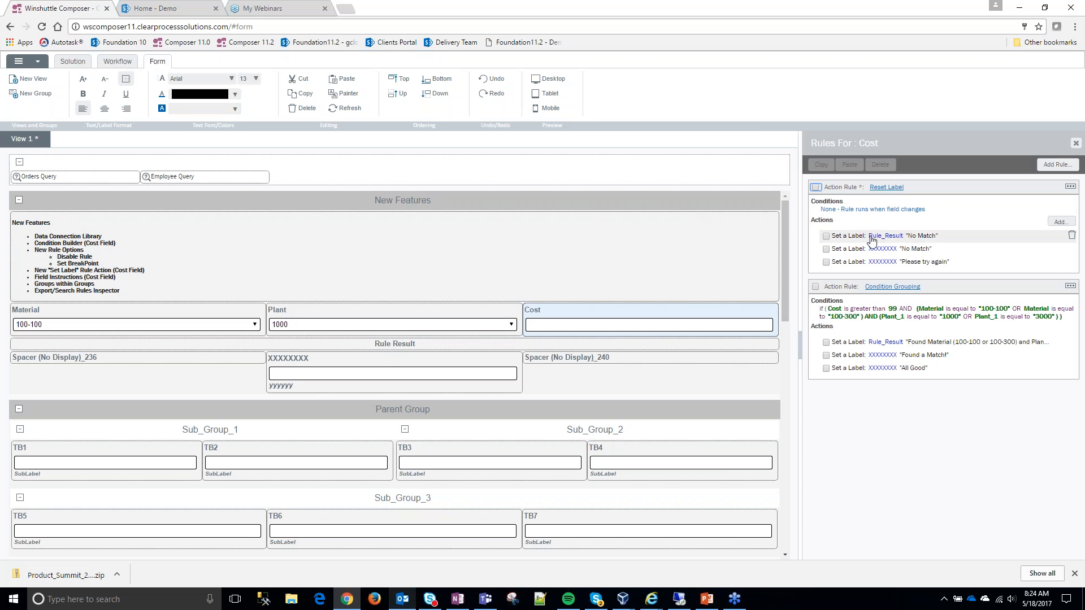
Step: Inspect the Rule Result label and the XXXXXXXX field's label and sub-label, then reopen the Cost field's rules
{"action": "left_click", "coordinate": [393, 344]}
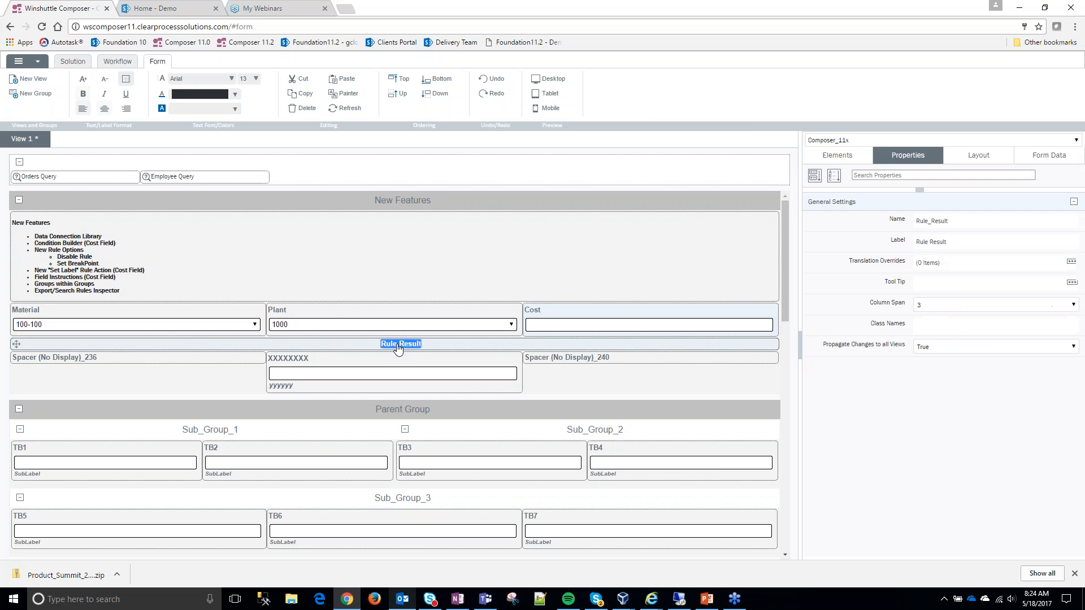
{"action": "left_click", "coordinate": [292, 366]}
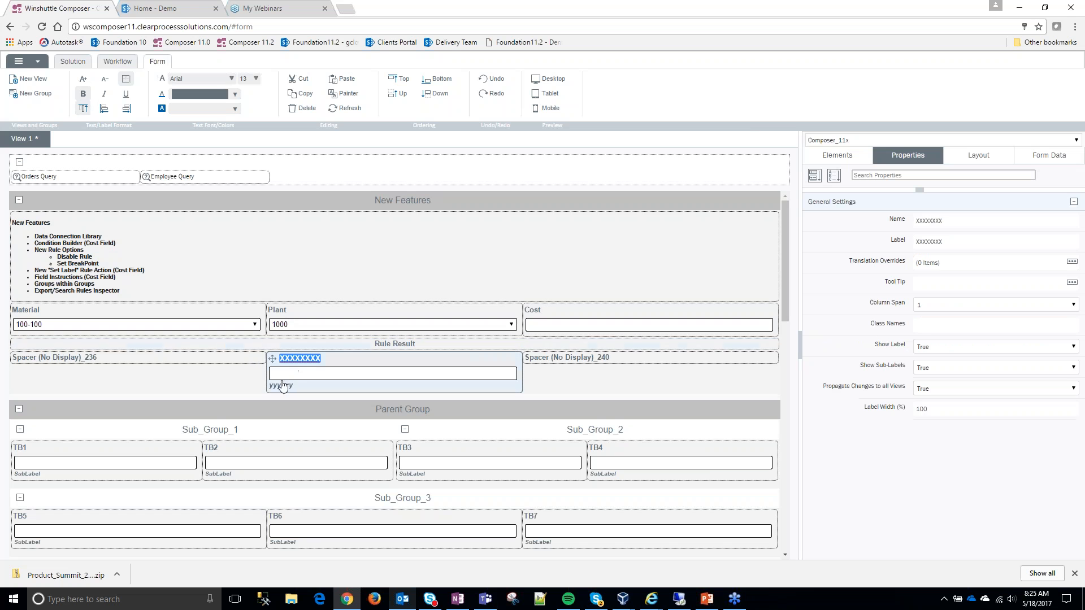
{"action": "left_click", "coordinate": [282, 385]}
{"action": "left_click", "coordinate": [573, 324]}
{"action": "right_click", "coordinate": [574, 325]}
{"action": "left_click", "coordinate": [621, 348]}
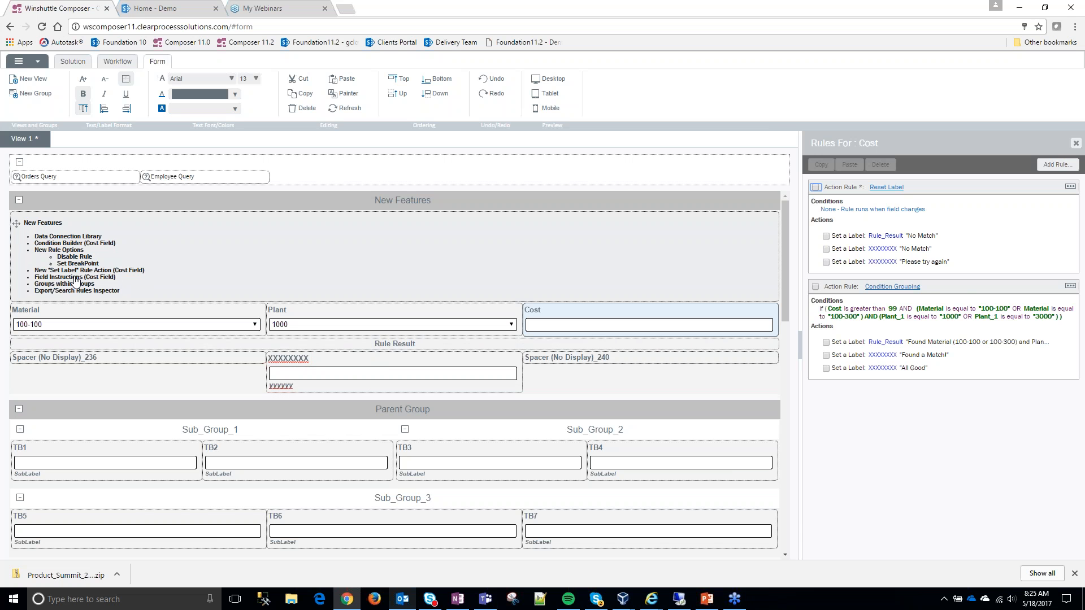
Step: Review the Cost field's instructions through its form data properties, then cancel both dialogs
{"action": "left_click", "coordinate": [555, 315]}
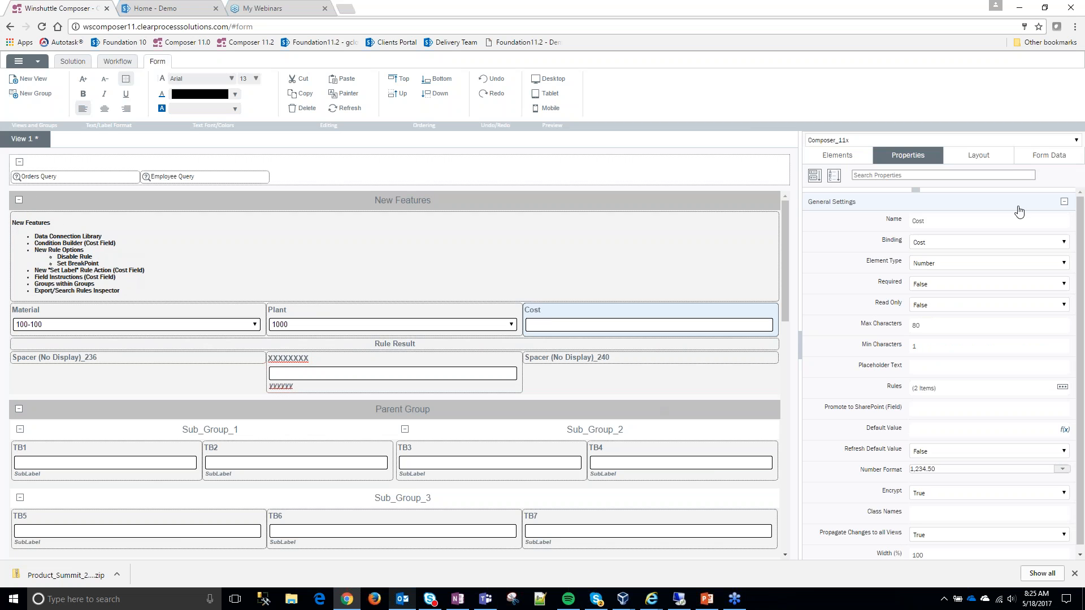
{"action": "left_click", "coordinate": [1048, 155]}
{"action": "scroll", "coordinate": [949, 377], "scroll_direction": "down", "scroll_amount": 5}
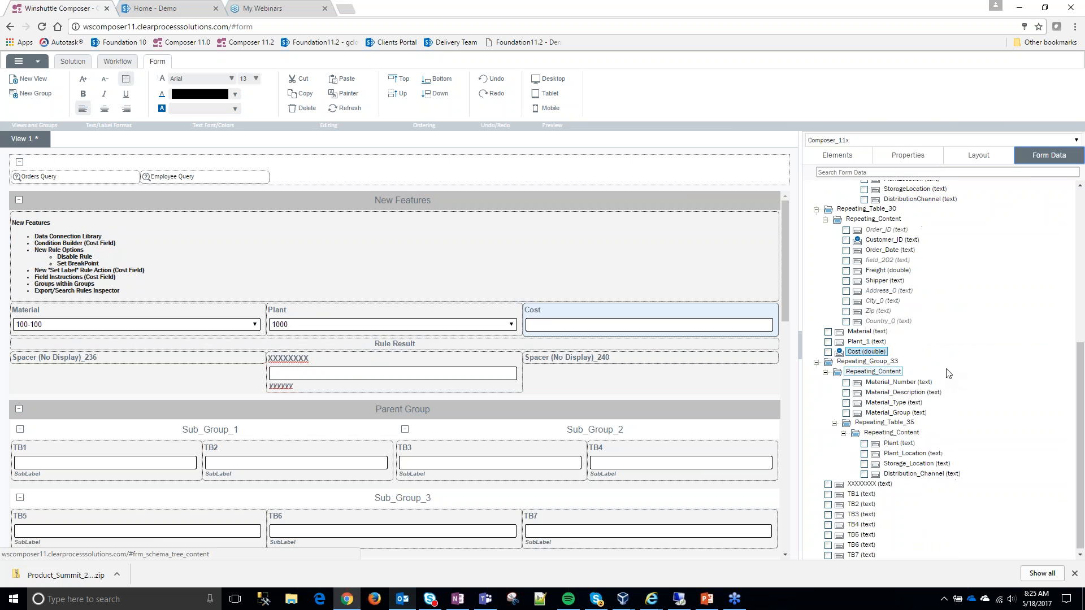
{"action": "double_click", "coordinate": [875, 353]}
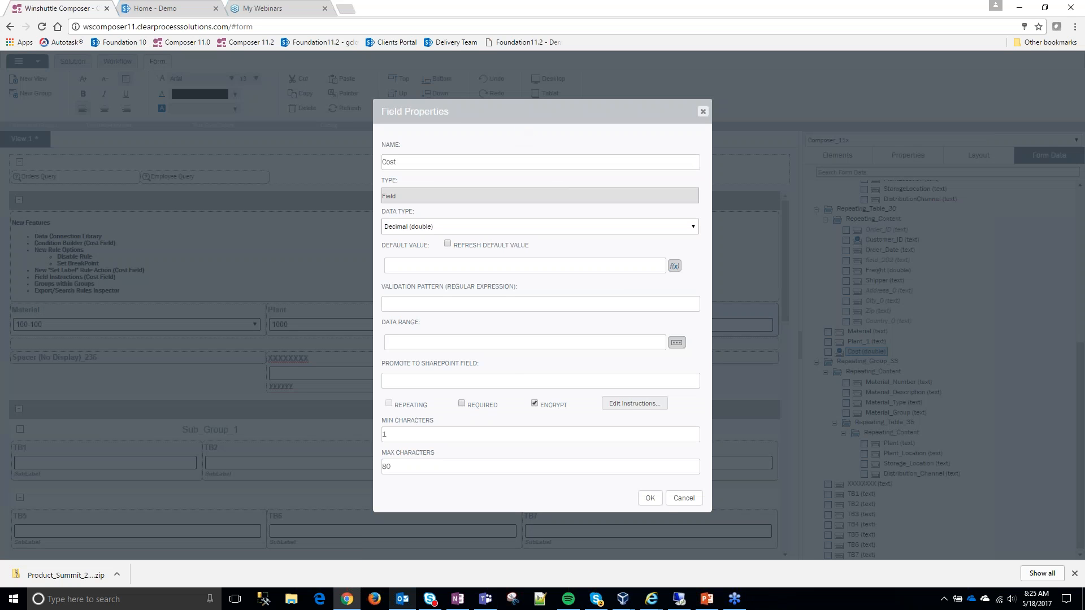
{"action": "left_click", "coordinate": [626, 403]}
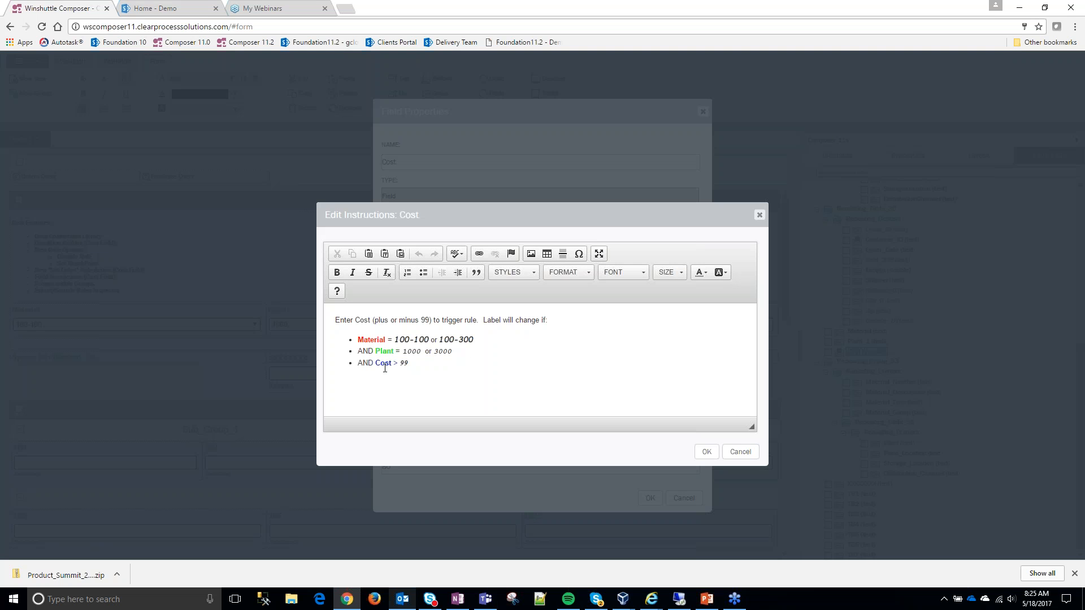
{"action": "left_click", "coordinate": [741, 455]}
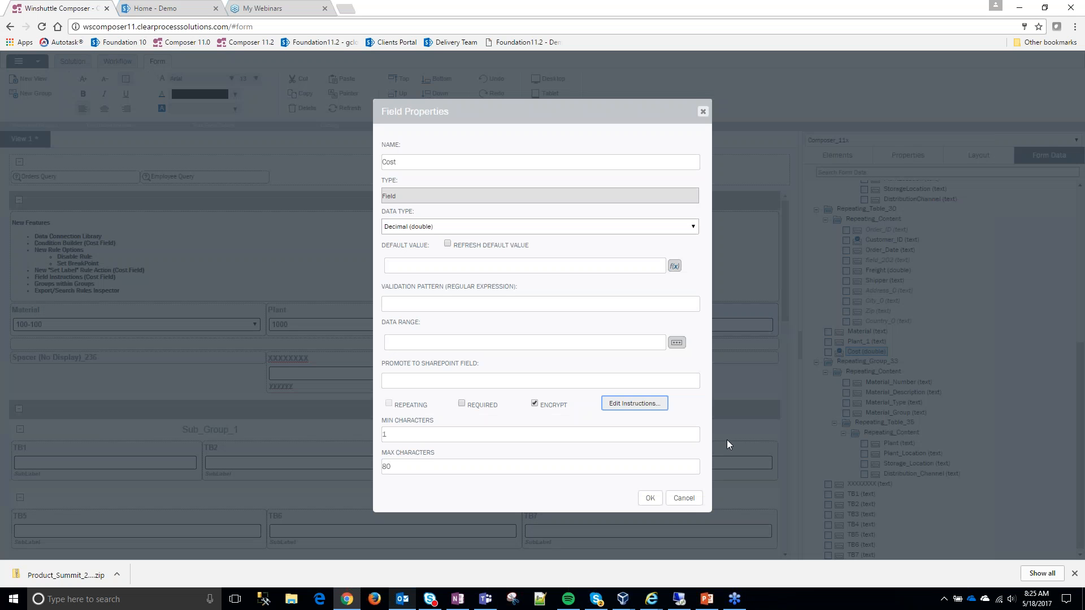
{"action": "left_click", "coordinate": [690, 499]}
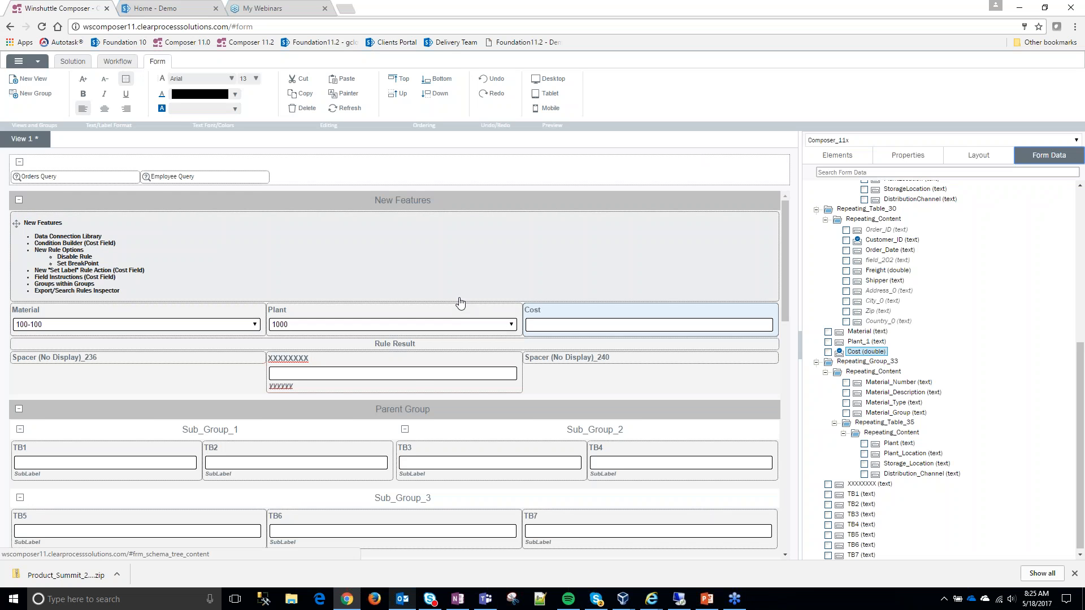
Step: Collapse and re-expand Sub_Group_2 and Sub_Group_3 within the Parent Group
{"action": "scroll", "coordinate": [461, 304], "scroll_direction": "down", "scroll_amount": 1}
{"action": "scroll", "coordinate": [460, 304], "scroll_direction": "down", "scroll_amount": 1}
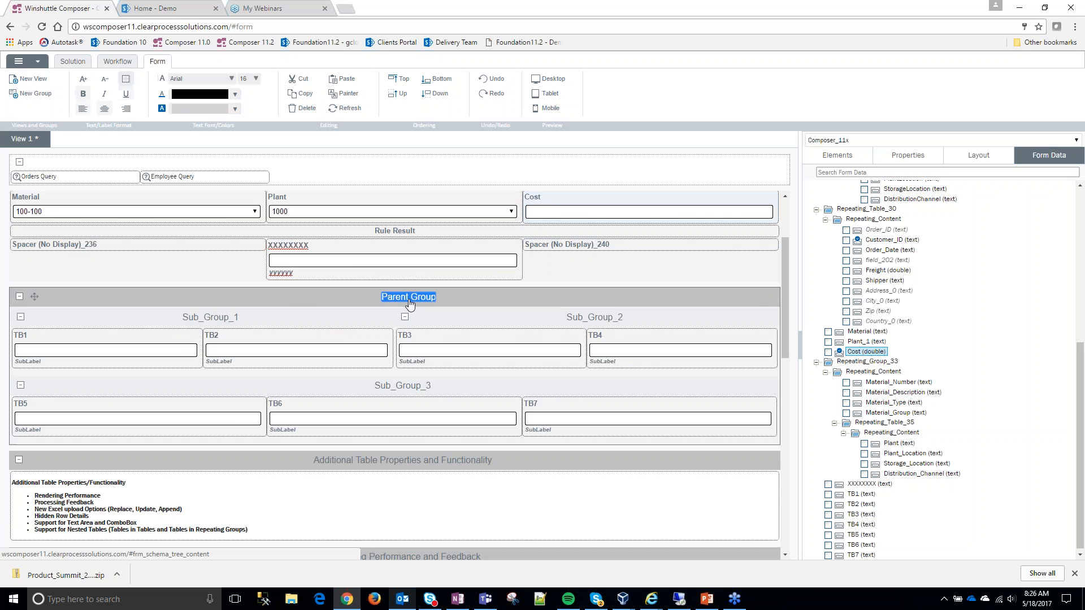
{"action": "left_click", "coordinate": [546, 320]}
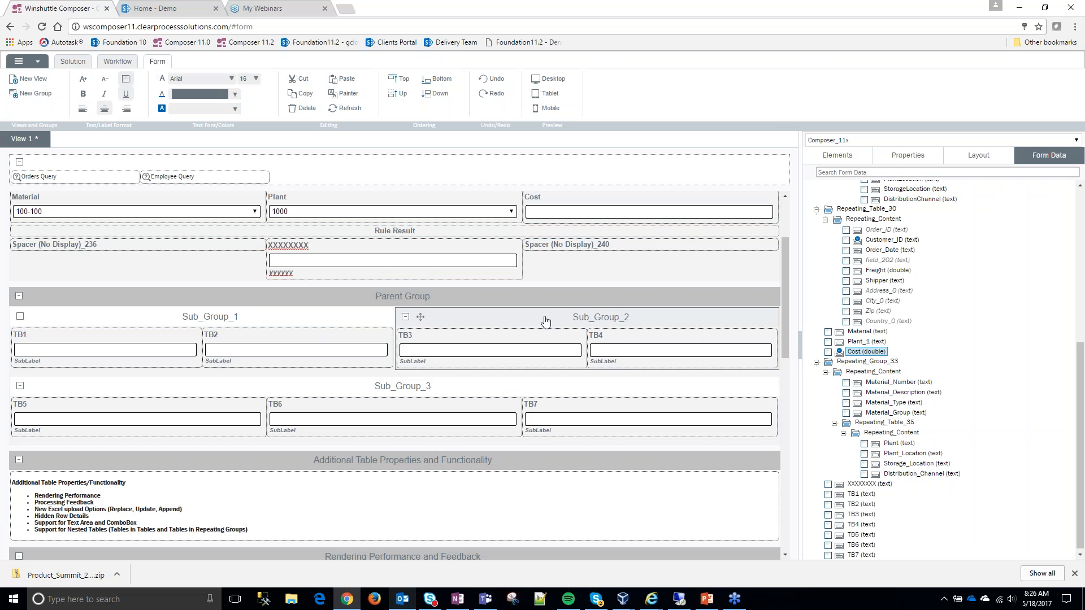
{"action": "left_click", "coordinate": [405, 318]}
{"action": "left_click", "coordinate": [405, 318]}
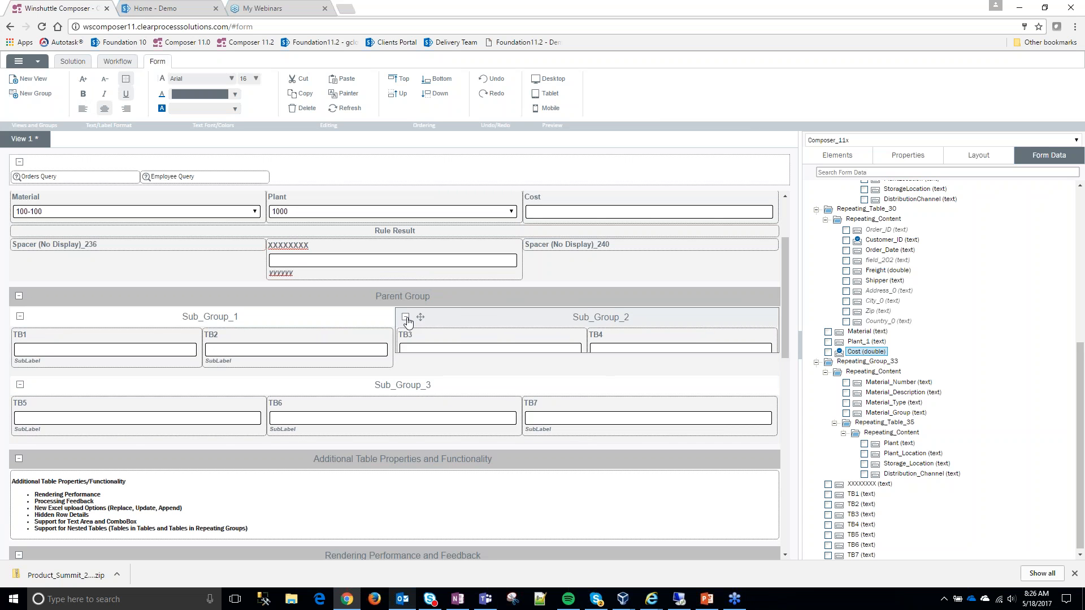
{"action": "left_click", "coordinate": [20, 385]}
{"action": "left_click", "coordinate": [21, 386]}
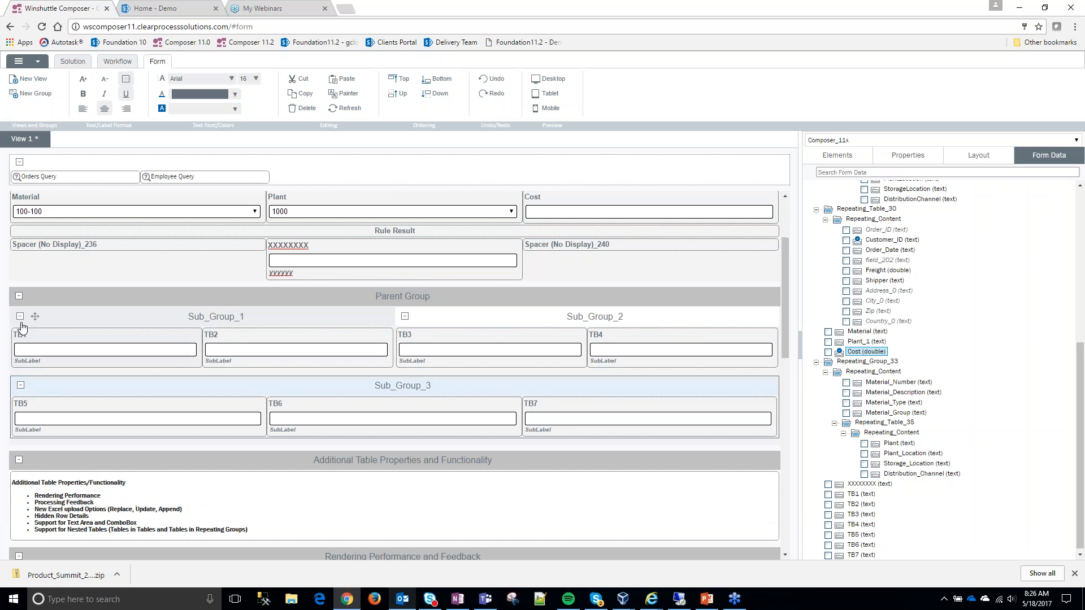
Step: Collapse the whole Parent Group on the form canvas and expand it again
{"action": "left_click", "coordinate": [19, 298]}
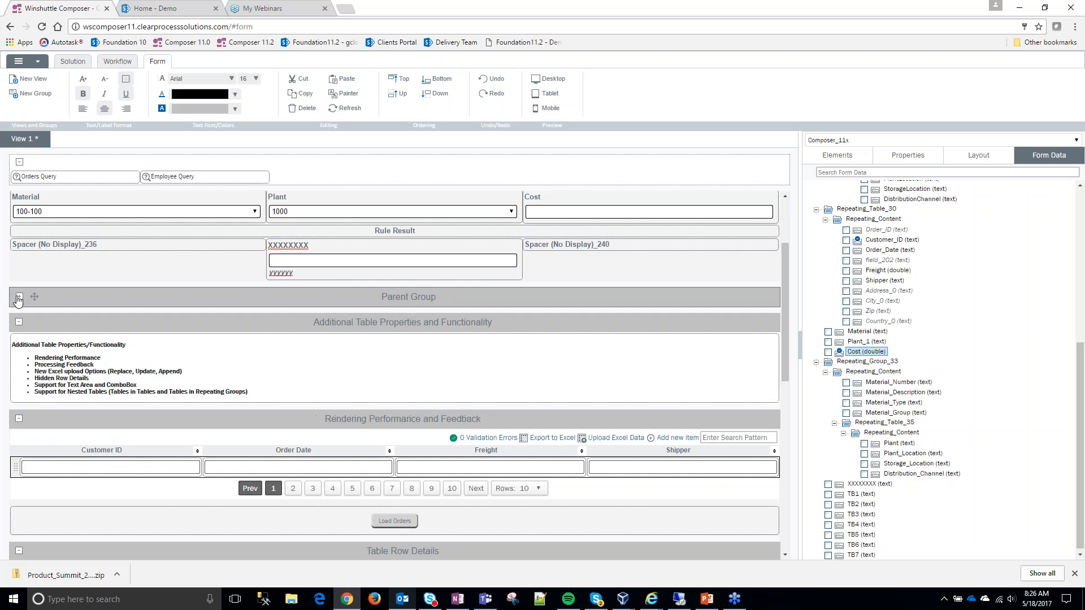
{"action": "left_click", "coordinate": [19, 297]}
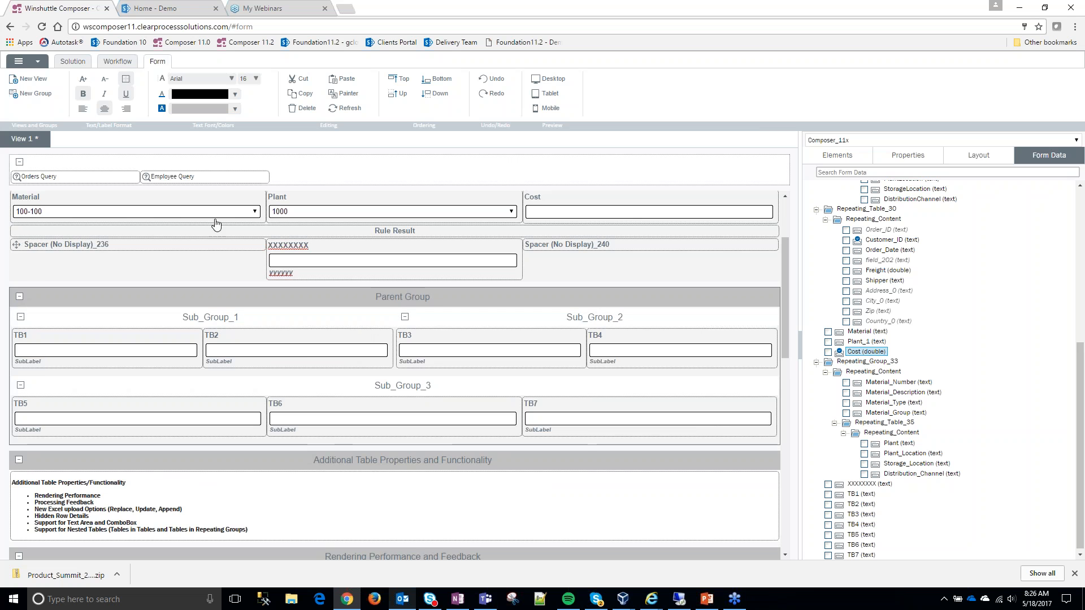
{"action": "scroll", "coordinate": [158, 226], "scroll_direction": "up", "scroll_amount": 2}
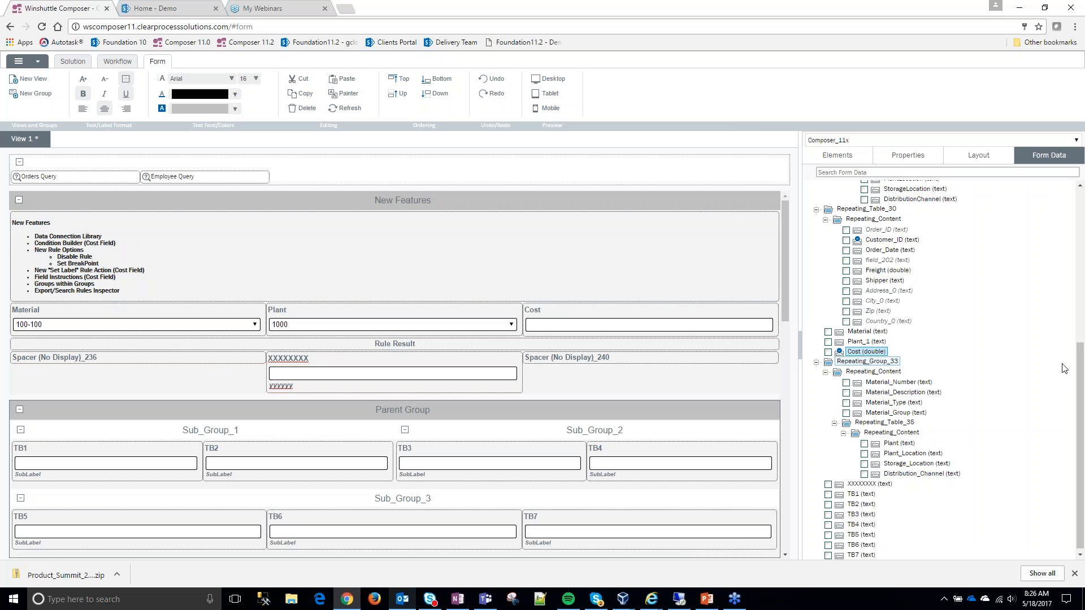
Step: Open the Rules Inspector for myFields and review the listed validation and action rules
{"action": "scroll", "coordinate": [840, 195], "scroll_direction": "up", "scroll_amount": 5}
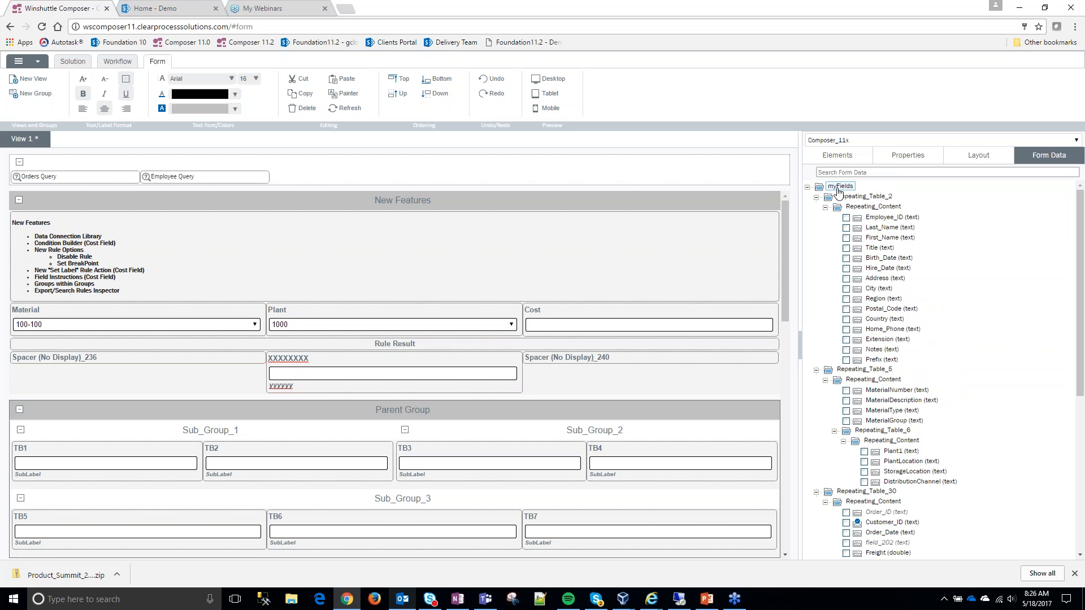
{"action": "right_click", "coordinate": [840, 189]}
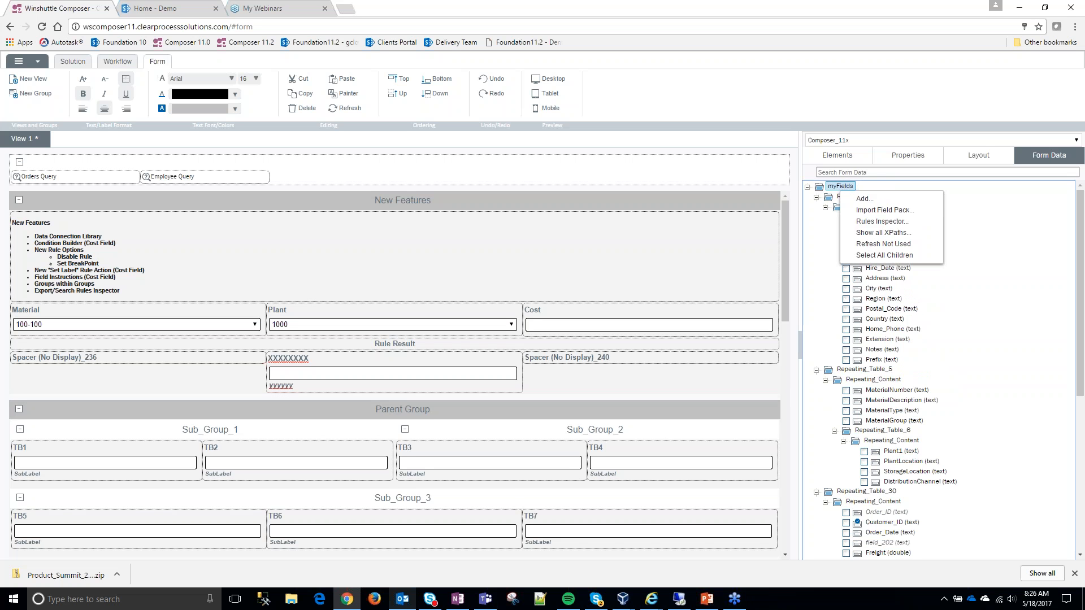
{"action": "left_click", "coordinate": [880, 222]}
{"action": "scroll", "coordinate": [207, 332], "scroll_direction": "down", "scroll_amount": 2}
{"action": "scroll", "coordinate": [228, 384], "scroll_direction": "up", "scroll_amount": 2}
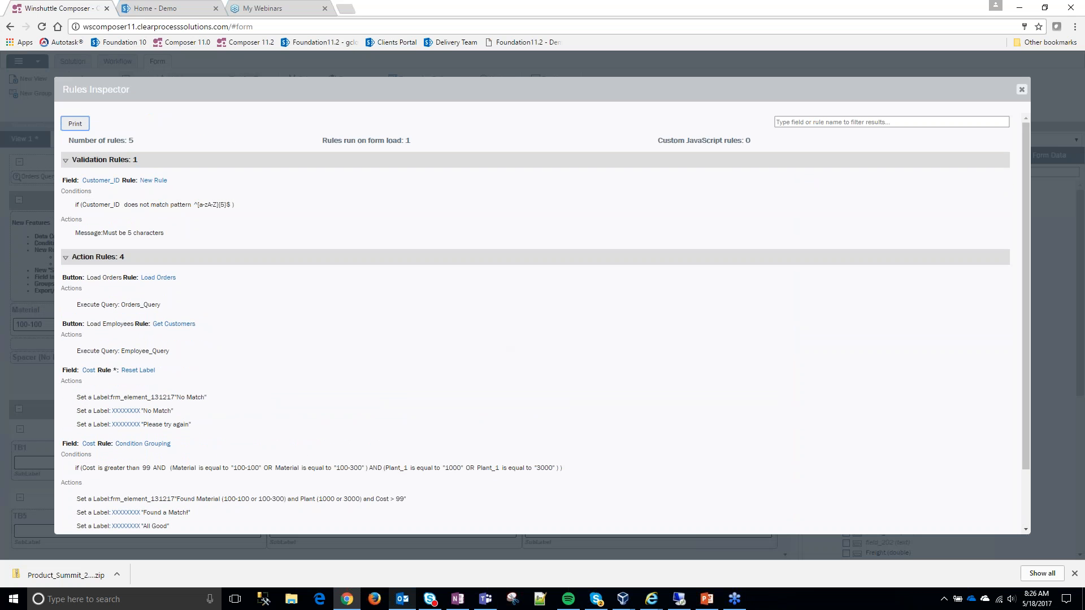
Step: Open the printable version of the rules list, look through the print preview and close it without printing
{"action": "left_click", "coordinate": [77, 126]}
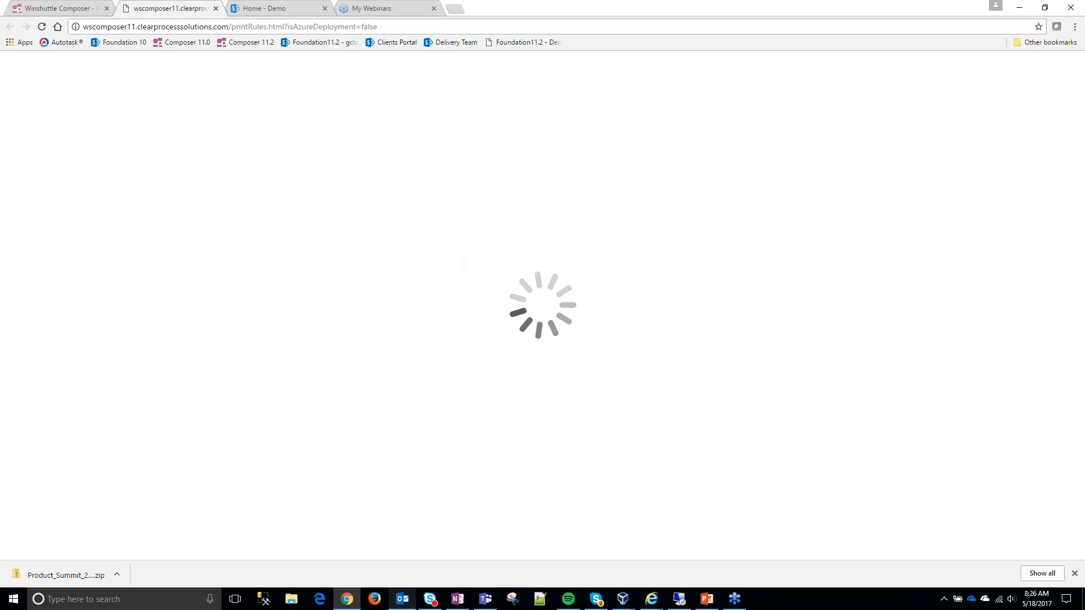
{"action": "scroll", "coordinate": [457, 303], "scroll_direction": "down", "scroll_amount": 5}
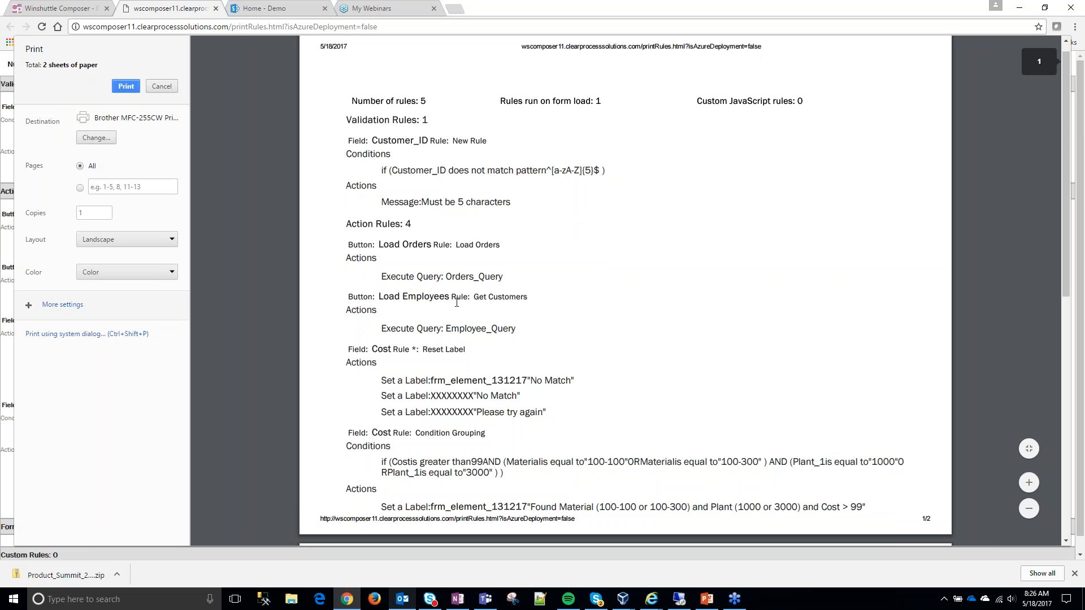
{"action": "scroll", "coordinate": [339, 187], "scroll_direction": "up", "scroll_amount": 5}
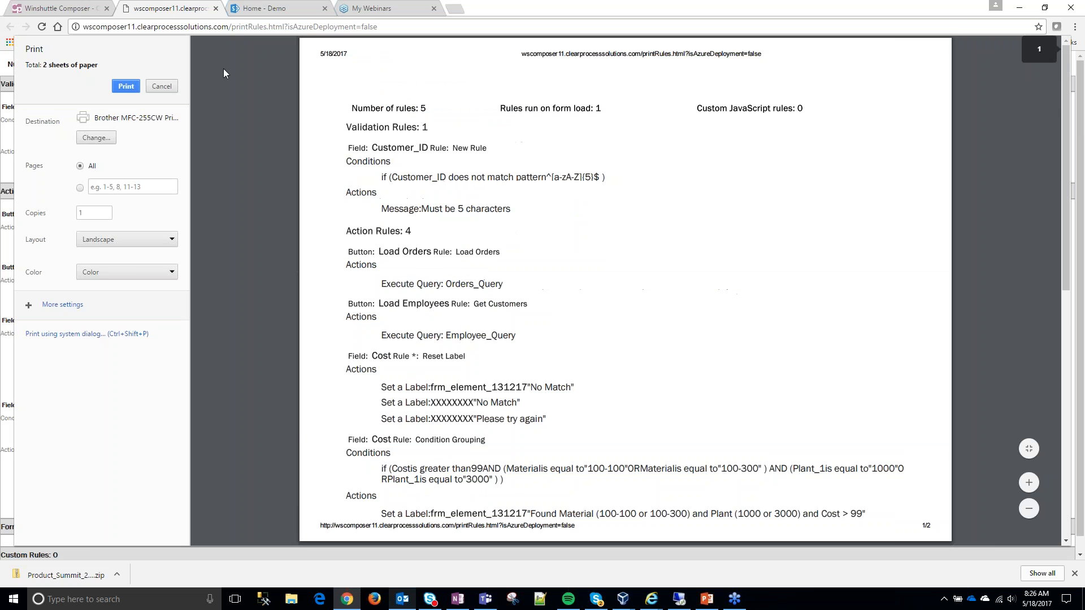
{"action": "left_click", "coordinate": [216, 9]}
Step: Filter the Rules Inspector by "Custom", clear the filter and close the inspector
{"action": "left_click", "coordinate": [802, 120]}
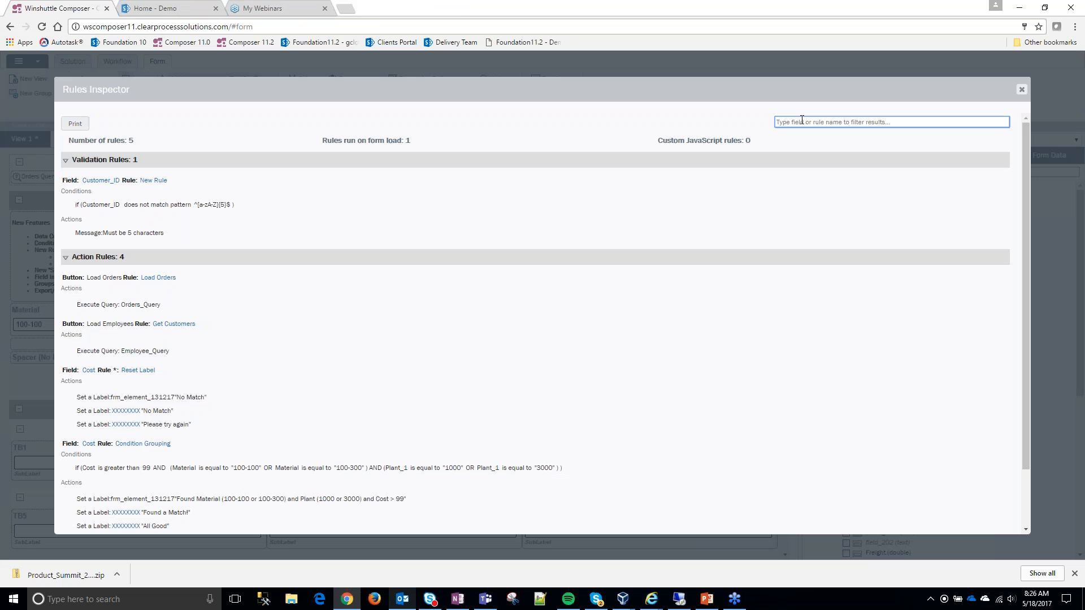
{"action": "type", "text": "Custom"}
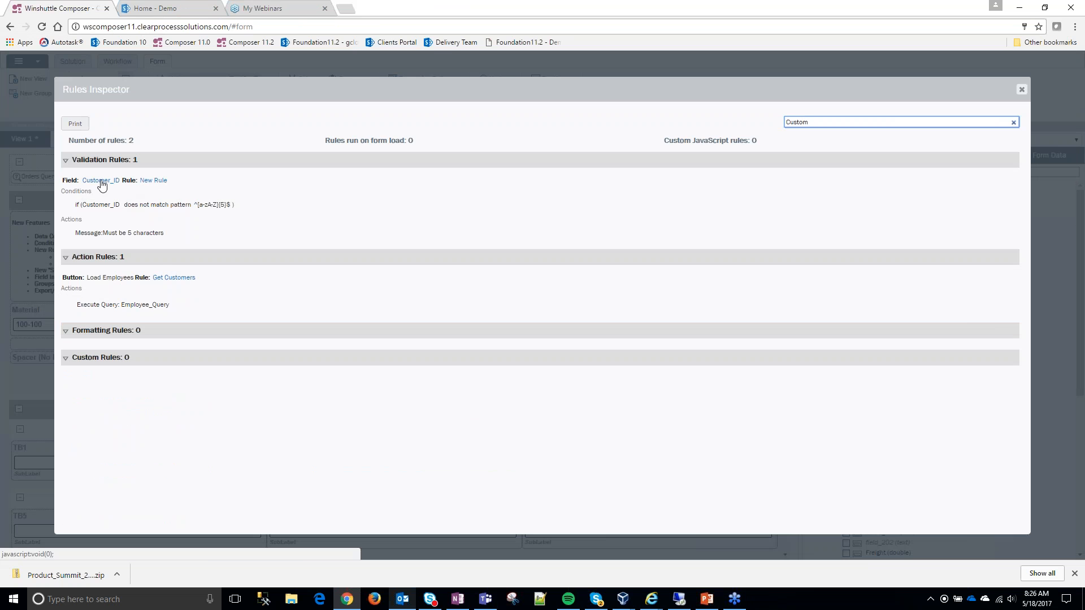
{"action": "left_click", "coordinate": [1013, 122]}
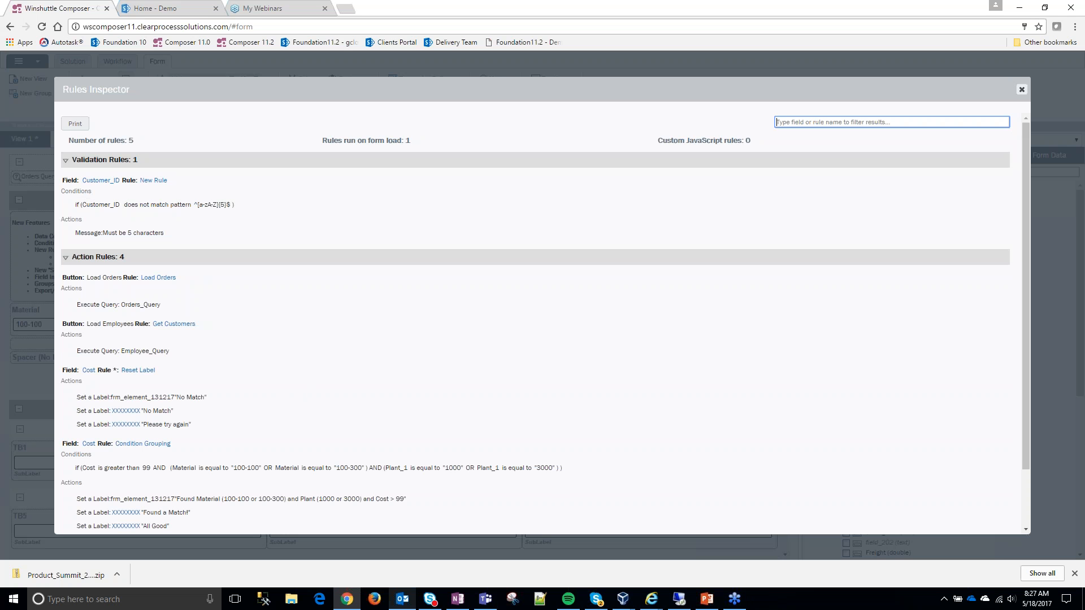
{"action": "left_click", "coordinate": [1022, 90]}
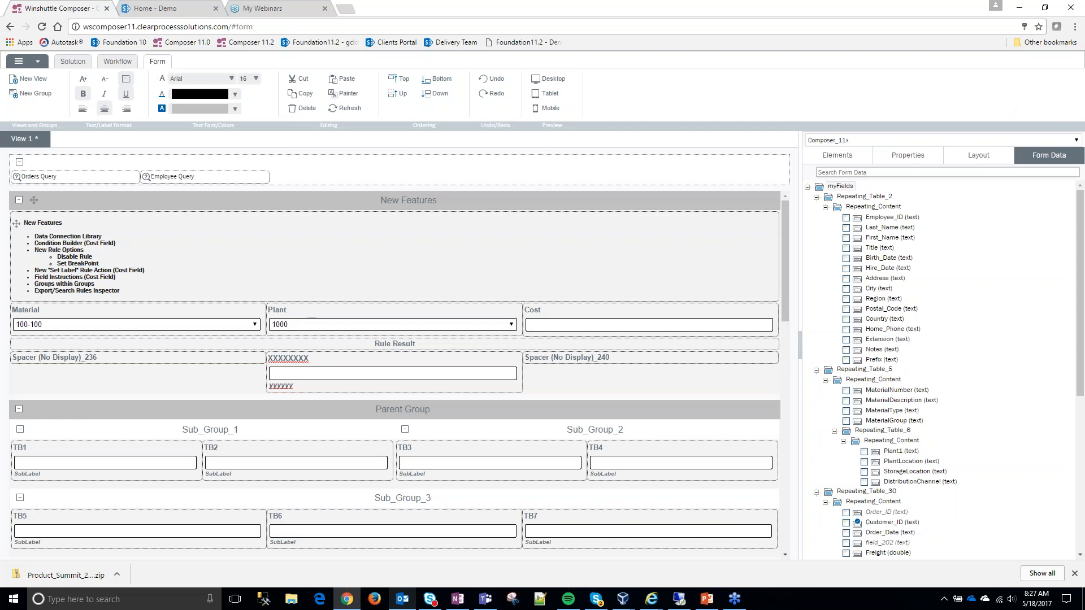
Step: Open the Composer_11x form from the Demo site and choose Material 100-100 and Plant 1000
{"action": "left_click", "coordinate": [174, 10]}
{"action": "left_click", "coordinate": [254, 182]}
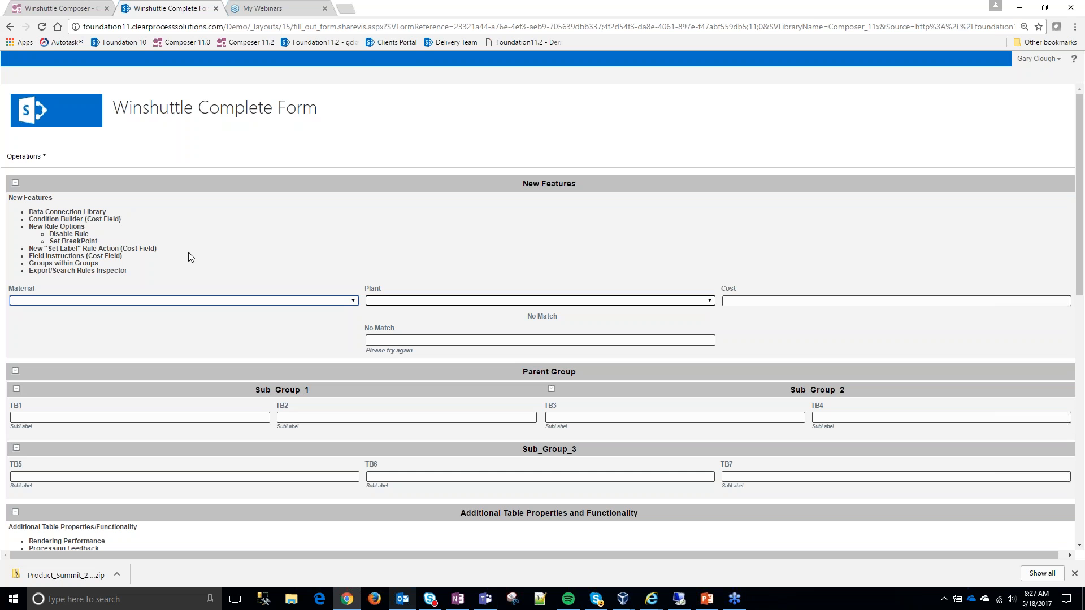
{"action": "left_click", "coordinate": [63, 300]}
{"action": "left_click", "coordinate": [57, 320]}
{"action": "left_click", "coordinate": [407, 302]}
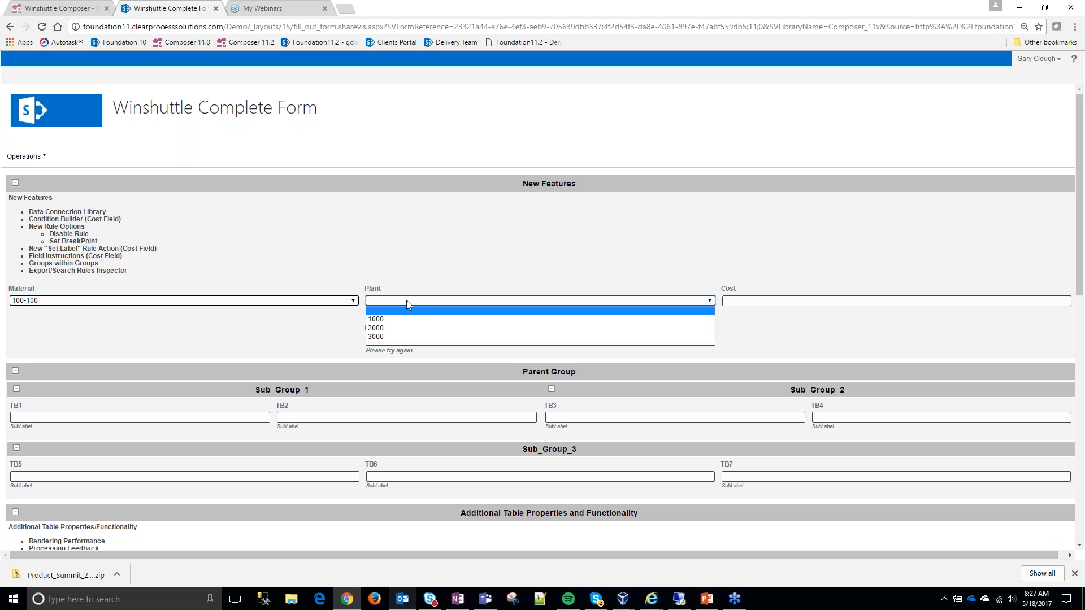
{"action": "left_click", "coordinate": [404, 319]}
Step: Enter a Cost of 100 and examine the rule result label and the text box's label and sub-label
{"action": "left_click", "coordinate": [808, 302]}
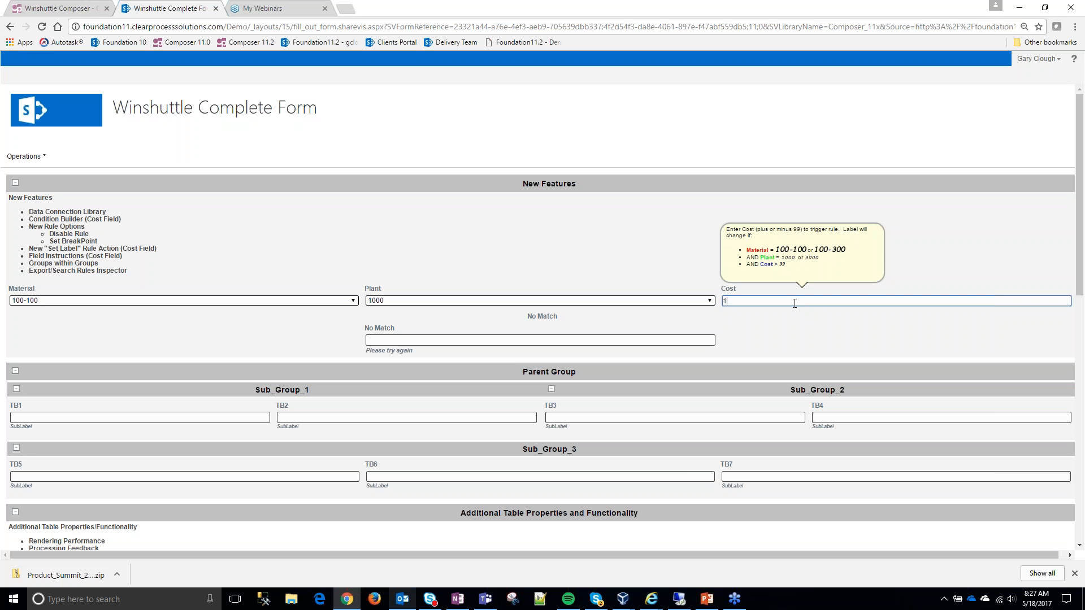
{"action": "type", "text": "100"}
{"action": "key", "text": "Return"}
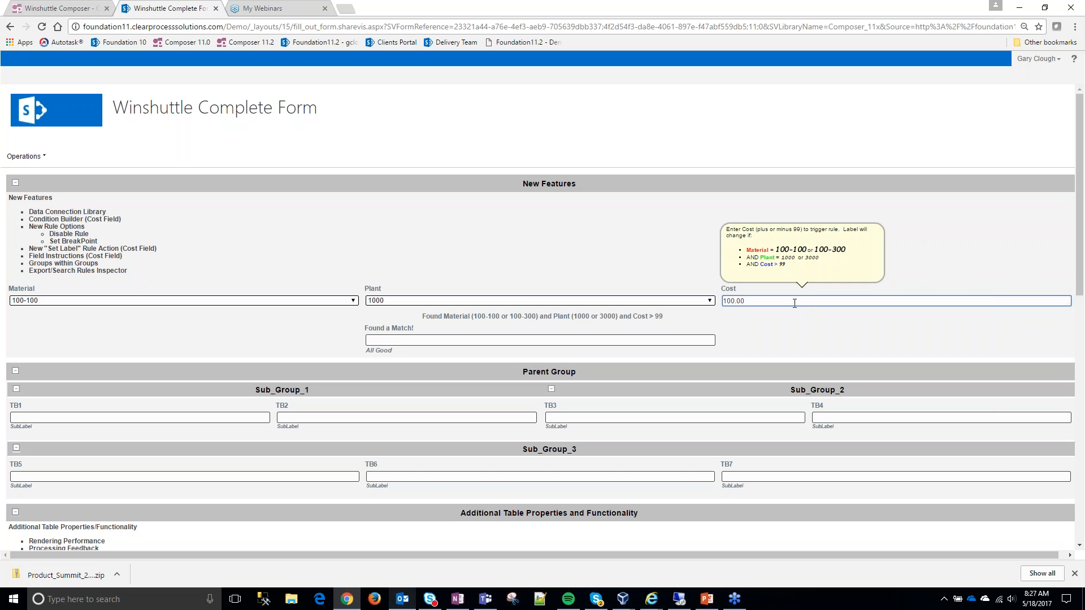
{"action": "left_click_drag", "start_coordinate": [468, 316], "coordinate": [595, 317]}
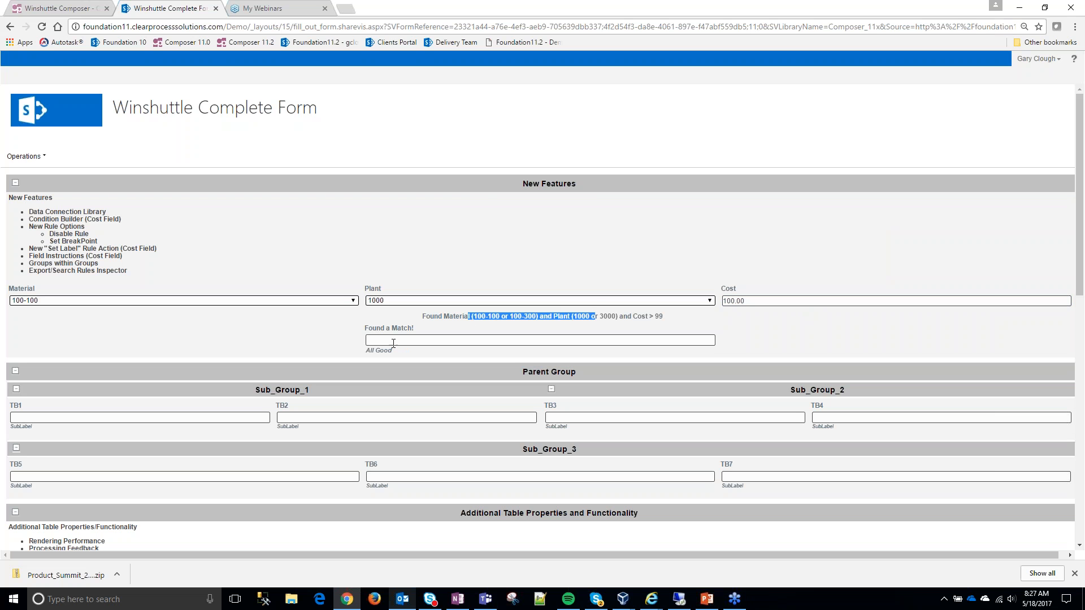
{"action": "left_click_drag", "start_coordinate": [377, 329], "coordinate": [401, 353]}
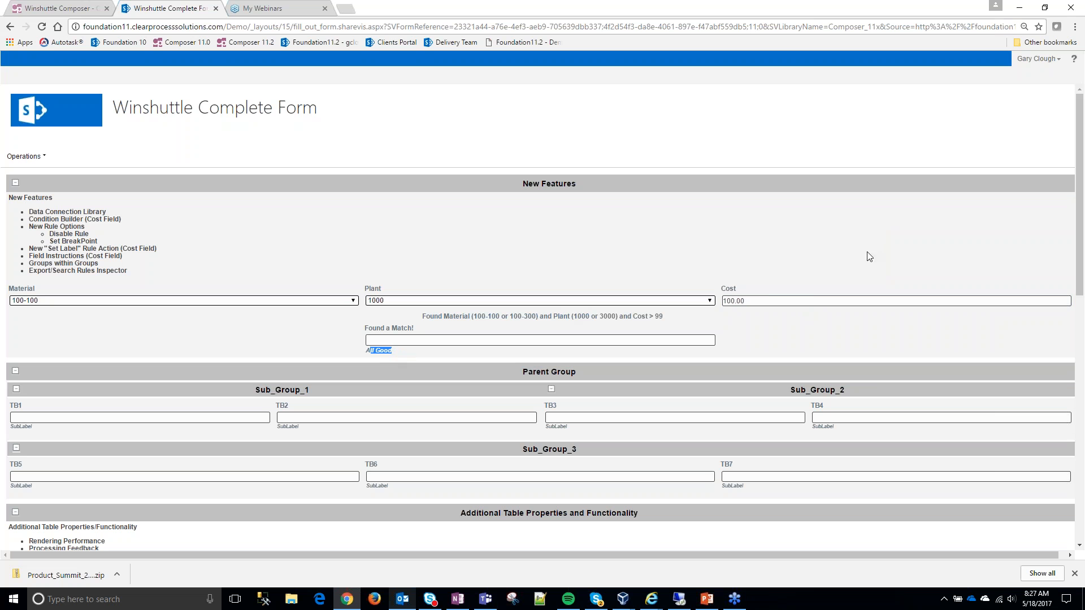
Step: Set the Cost to 88 to test the rule below its threshold of 99
{"action": "left_click", "coordinate": [766, 298]}
{"action": "type", "text": "88"}
{"action": "key", "text": "Return"}
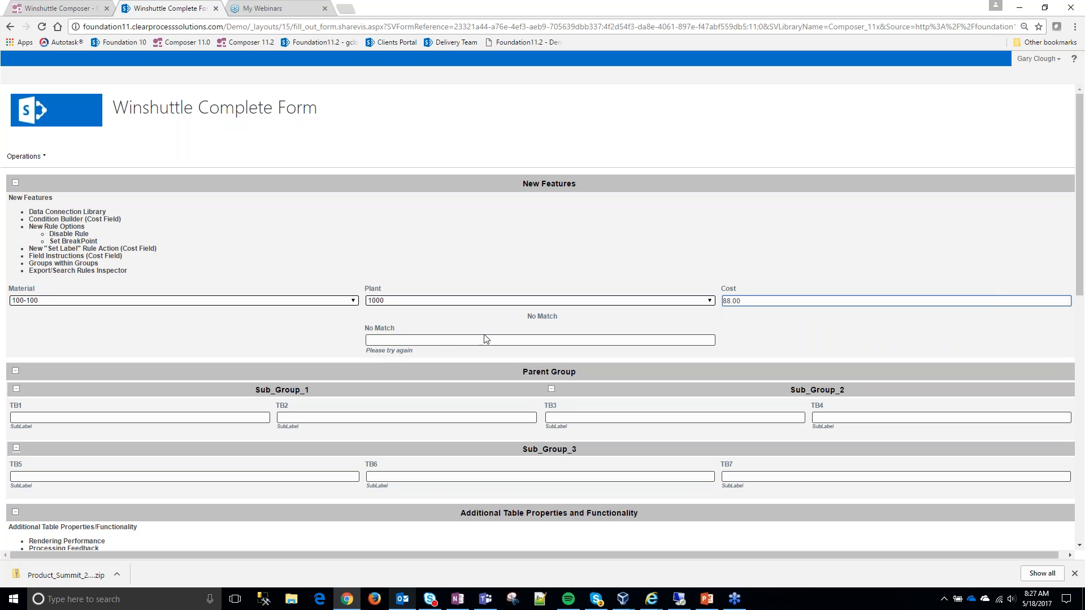
Step: Try the collapse and expand toggles of Sub_Group_1, Sub_Group_2, Sub_Group_3 and the Parent Group in the running form
{"action": "scroll", "coordinate": [429, 419], "scroll_direction": "down", "scroll_amount": 1}
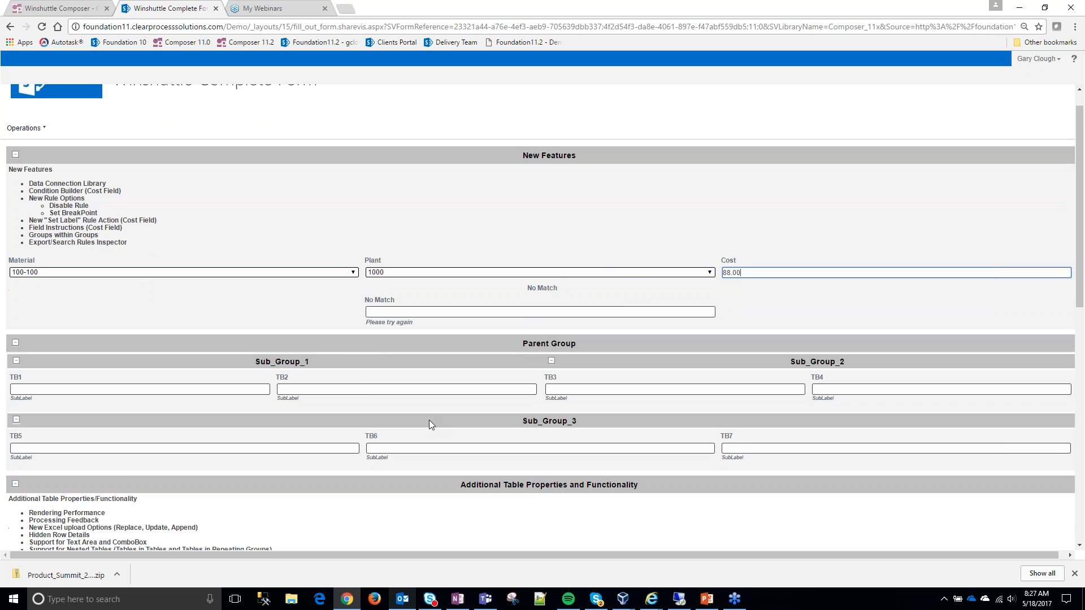
{"action": "left_click", "coordinate": [551, 334]}
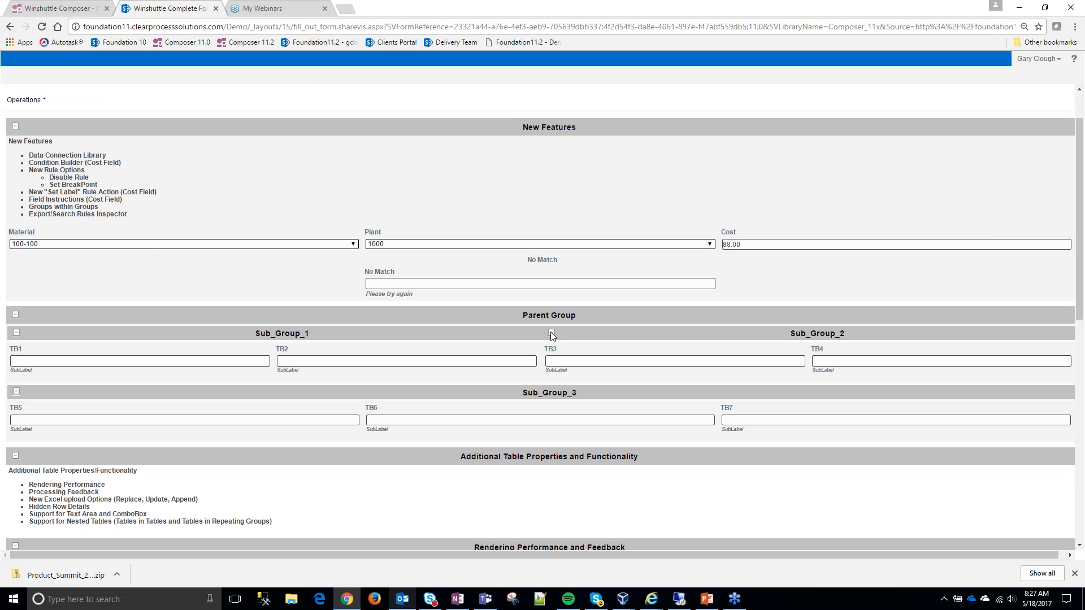
{"action": "left_click", "coordinate": [17, 333]}
{"action": "left_click", "coordinate": [15, 392]}
{"action": "left_click", "coordinate": [16, 391]}
{"action": "left_click", "coordinate": [16, 315]}
{"action": "left_click", "coordinate": [16, 315]}
Step: Return to Winshuttle Composer and collapse the New Features and Parent Group sections of the form
{"action": "left_click", "coordinate": [45, 9]}
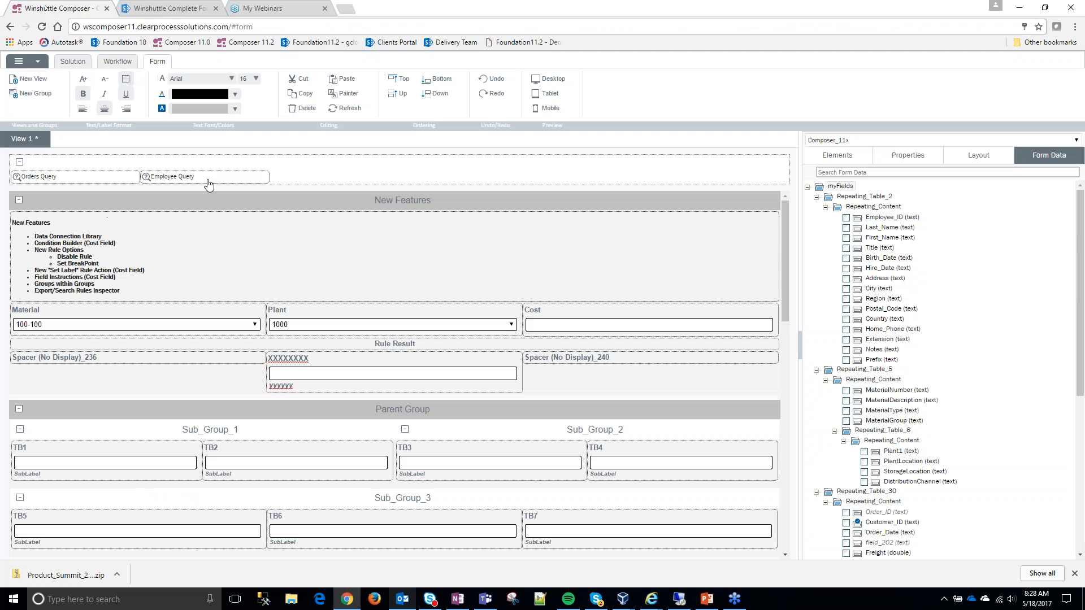
{"action": "left_click", "coordinate": [18, 201]}
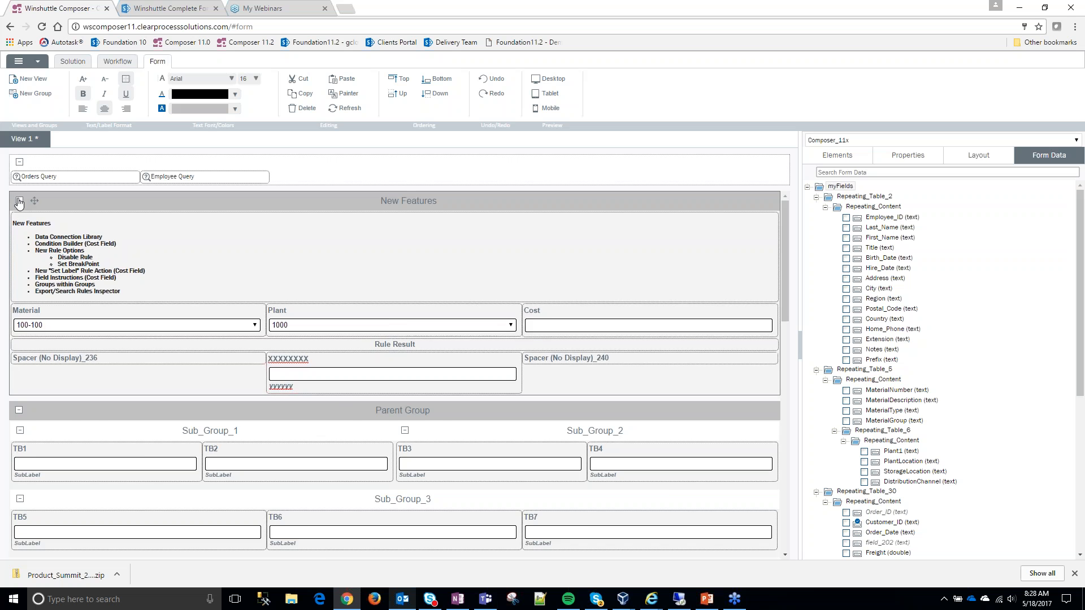
{"action": "left_click", "coordinate": [18, 201]}
{"action": "left_click", "coordinate": [19, 201]}
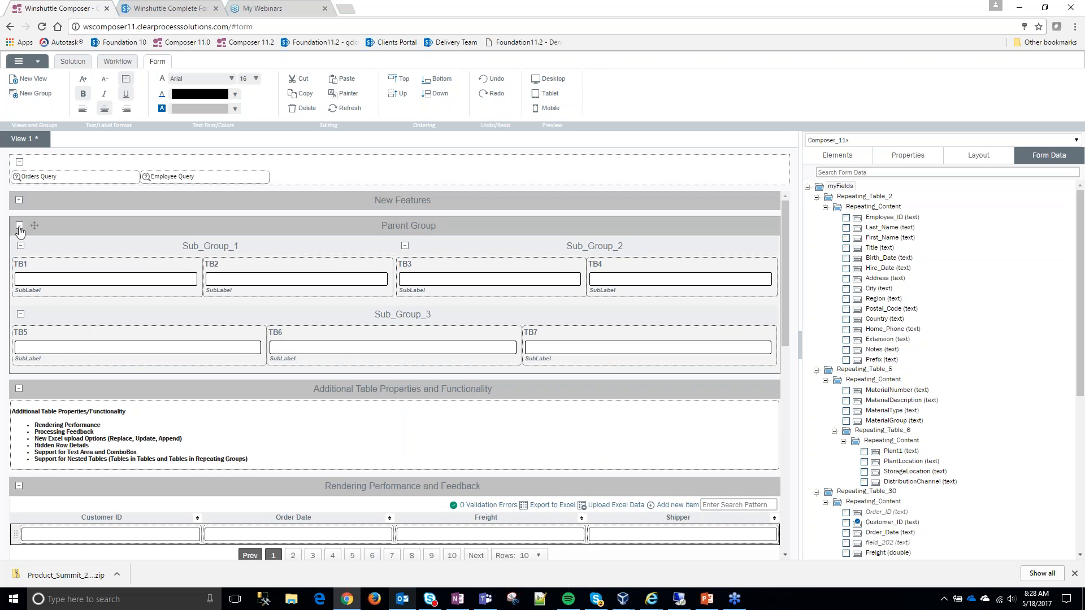
{"action": "left_click", "coordinate": [20, 226]}
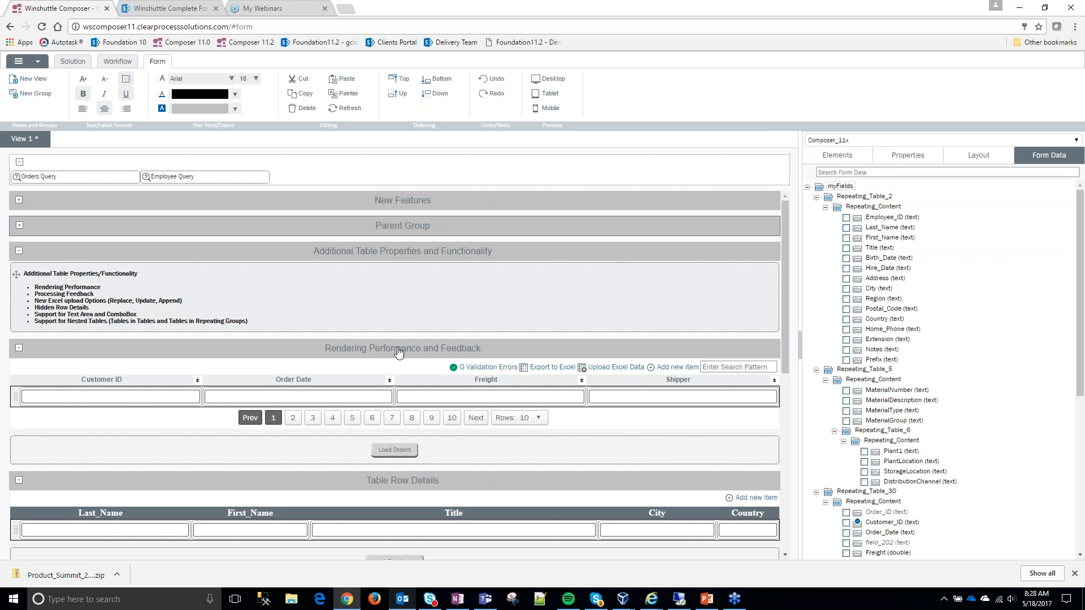
Step: Examine the Excel Upload Options choices in the properties of the Rendering Performance and Feedback table, leaving the selection as is
{"action": "scroll", "coordinate": [483, 339], "scroll_direction": "down", "scroll_amount": 1}
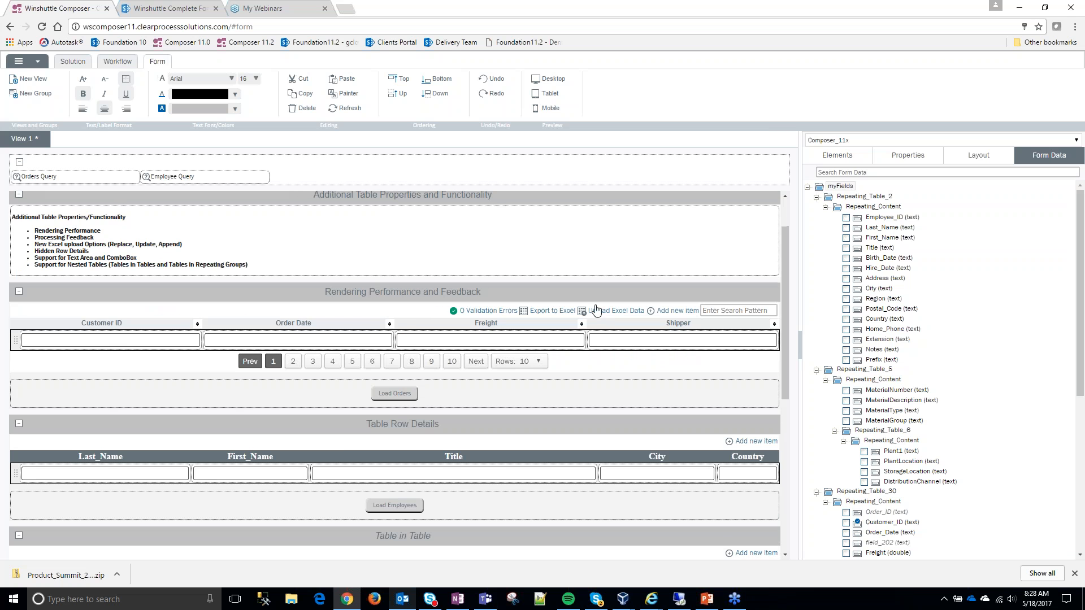
{"action": "left_click", "coordinate": [389, 312]}
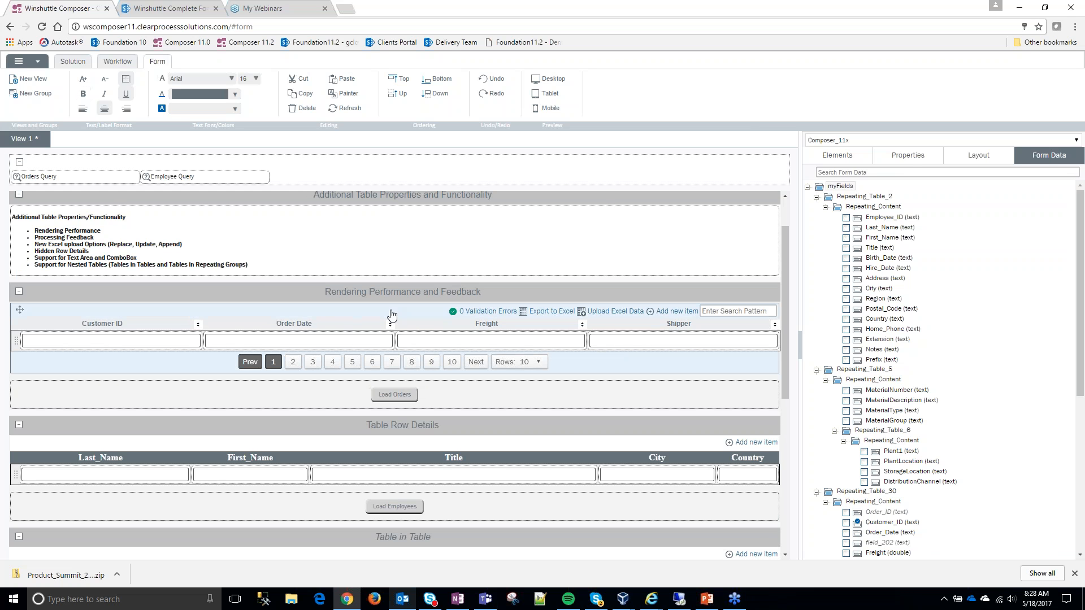
{"action": "left_click", "coordinate": [910, 161]}
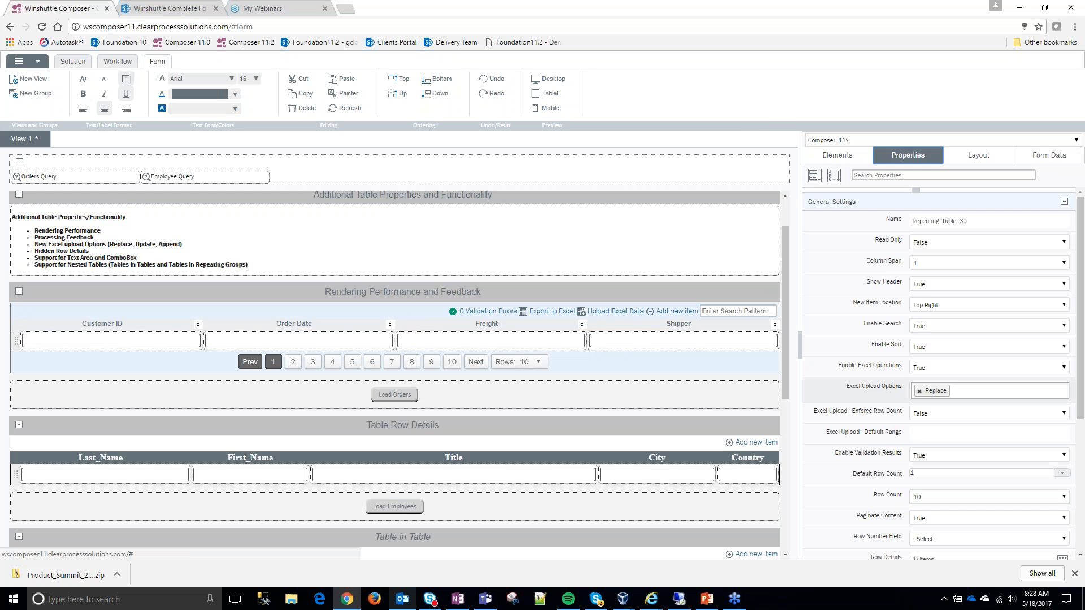
{"action": "left_click", "coordinate": [966, 389]}
{"action": "left_click", "coordinate": [932, 424]}
{"action": "left_click", "coordinate": [957, 391]}
{"action": "left_click", "coordinate": [966, 391]}
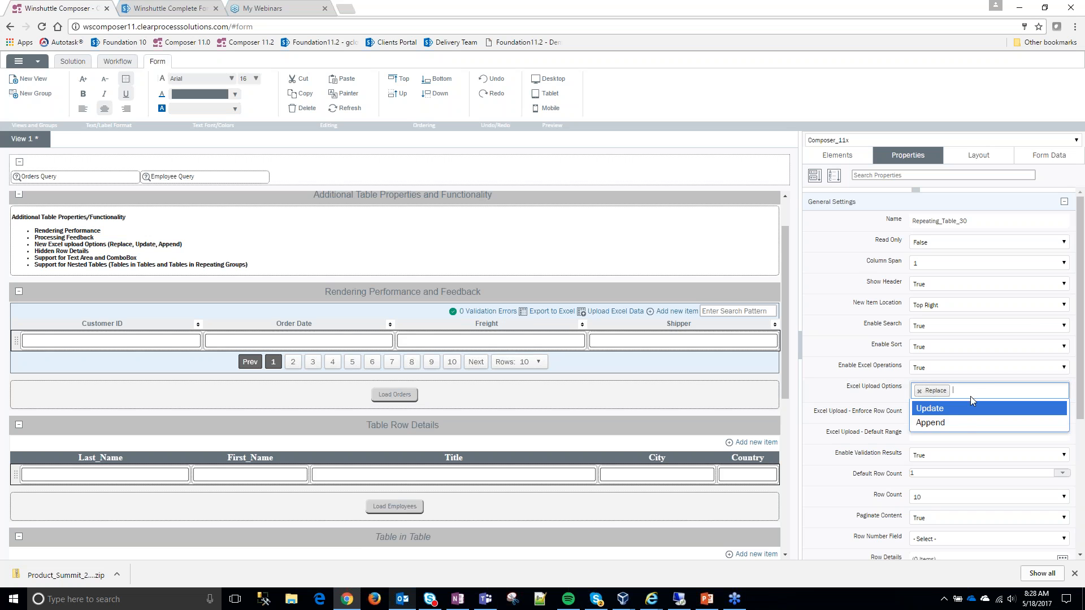
{"action": "left_click", "coordinate": [968, 395]}
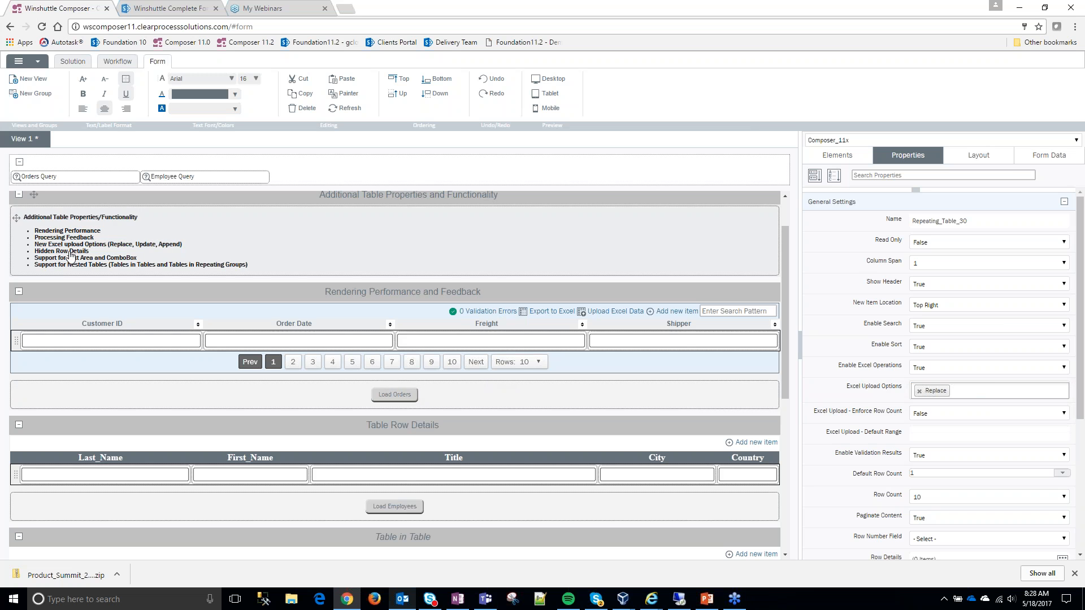
Step: Inspect the Table Row Details table's properties, including its Row Details setting, and its fields in the form data
{"action": "left_click", "coordinate": [385, 427]}
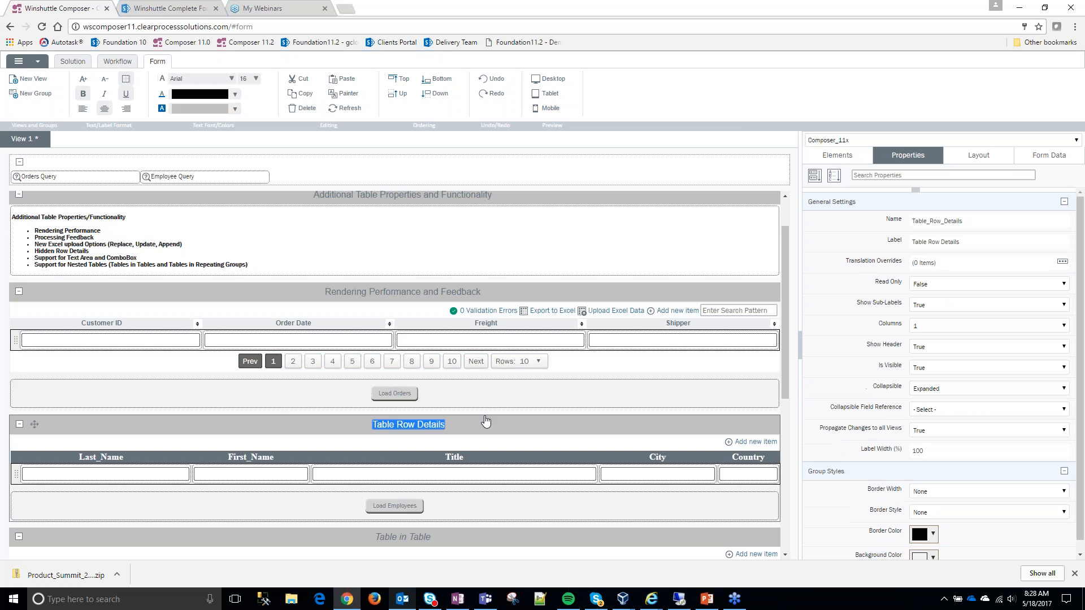
{"action": "scroll", "coordinate": [548, 278], "scroll_direction": "down", "scroll_amount": 3}
{"action": "left_click", "coordinate": [548, 278]}
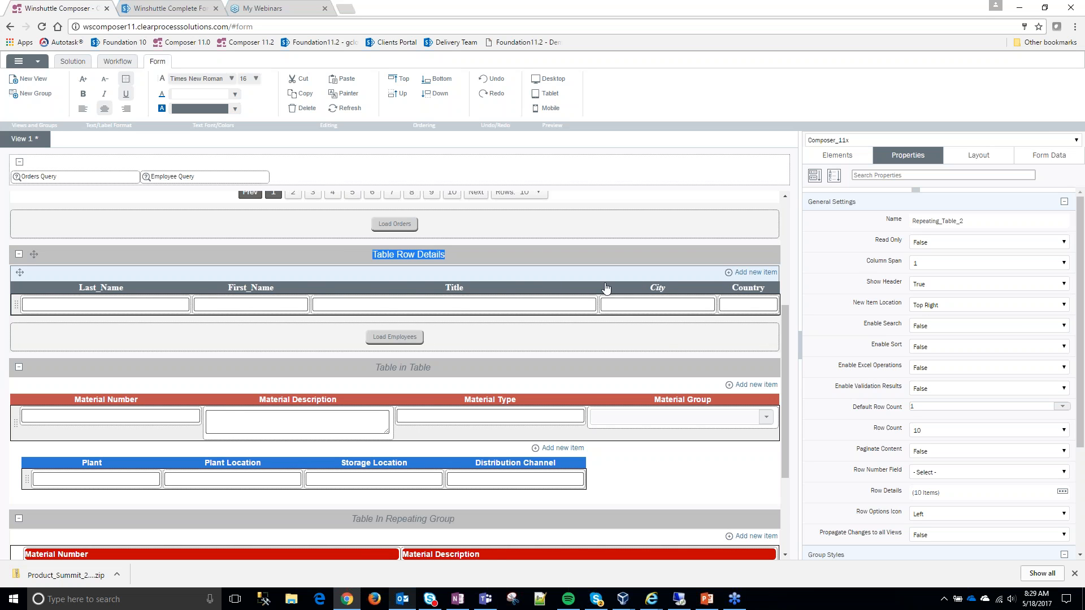
{"action": "left_click", "coordinate": [487, 305]}
{"action": "left_click", "coordinate": [1048, 155]}
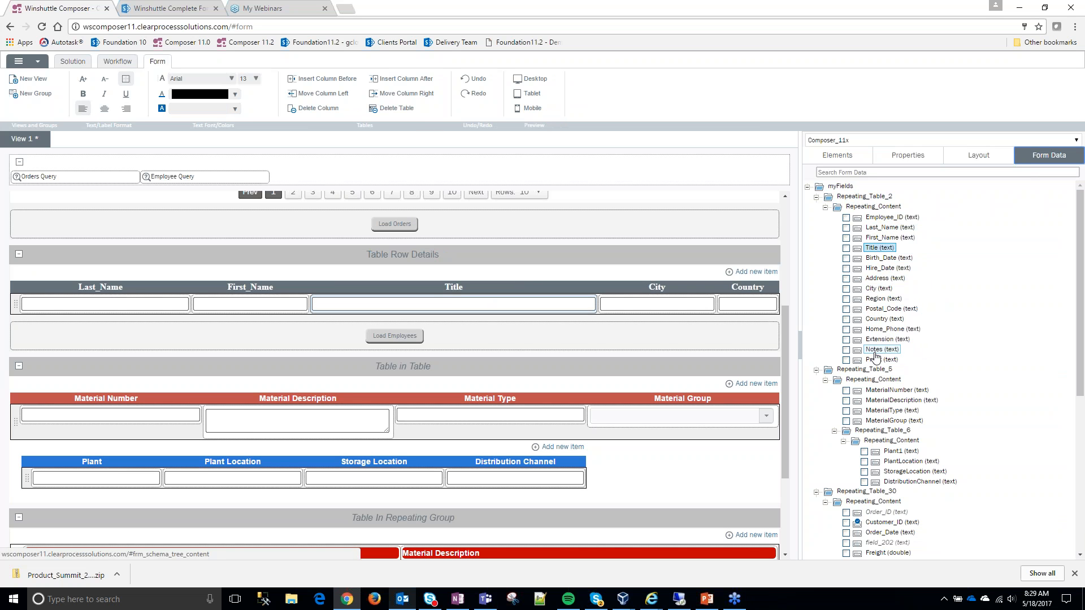
{"action": "left_click", "coordinate": [414, 335]}
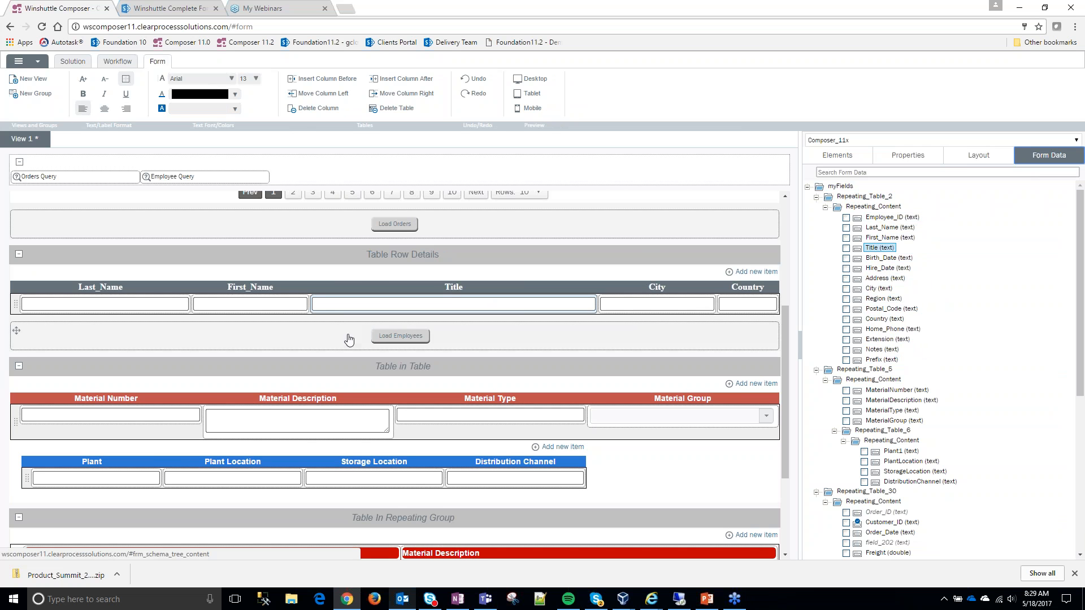
Step: Examine the Row Details Editor of the Table Row Details table, including the field choices for an added row, and discard the addition
{"action": "left_click", "coordinate": [599, 277]}
{"action": "left_click", "coordinate": [910, 156]}
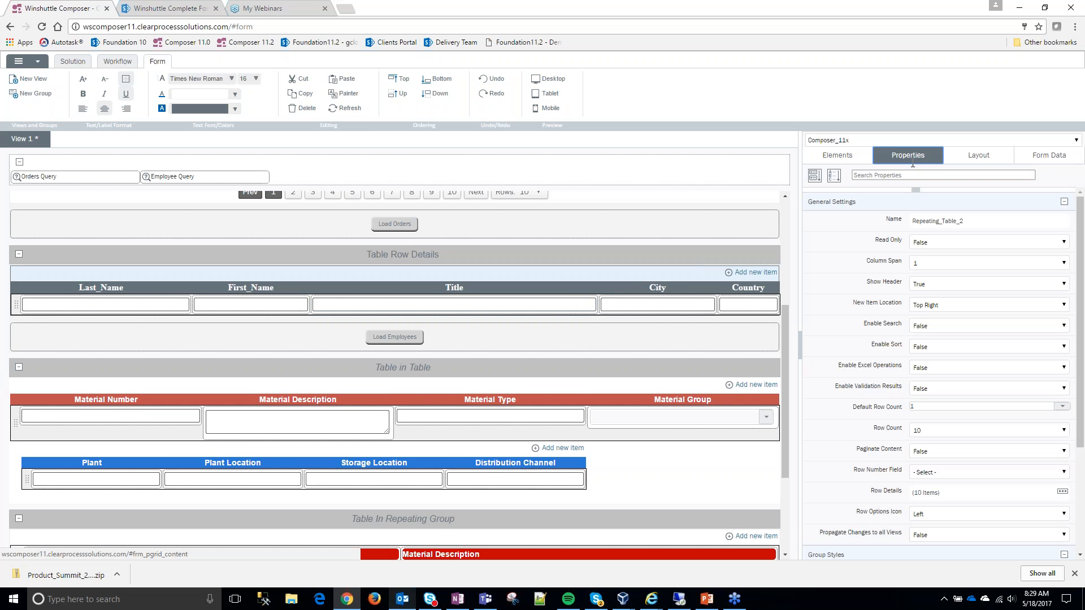
{"action": "left_click", "coordinate": [1063, 492]}
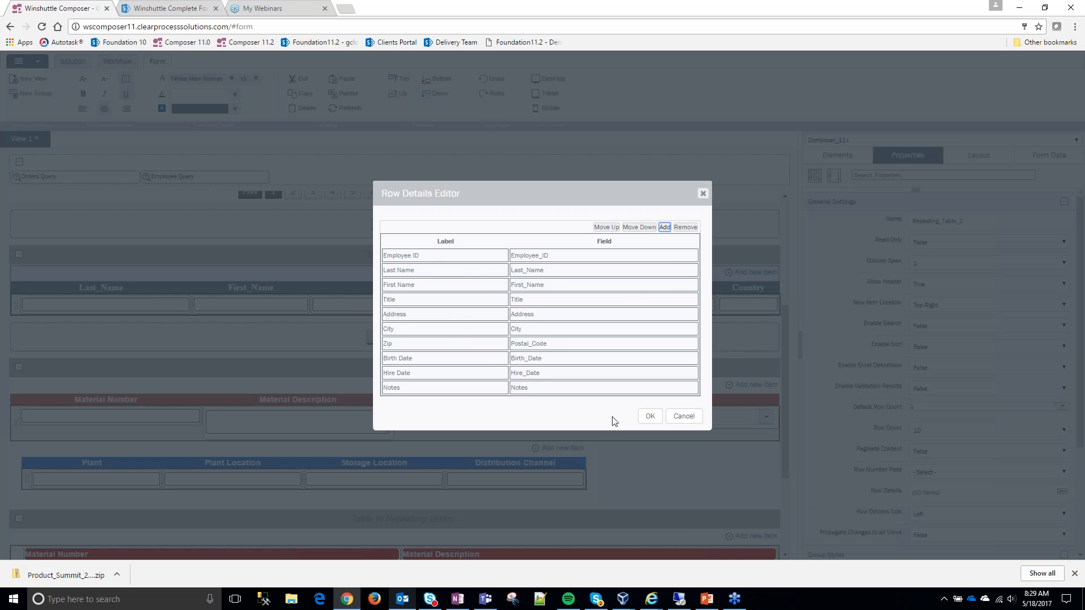
{"action": "left_click", "coordinate": [665, 227]}
{"action": "left_click", "coordinate": [547, 402]}
{"action": "left_click", "coordinate": [547, 404]}
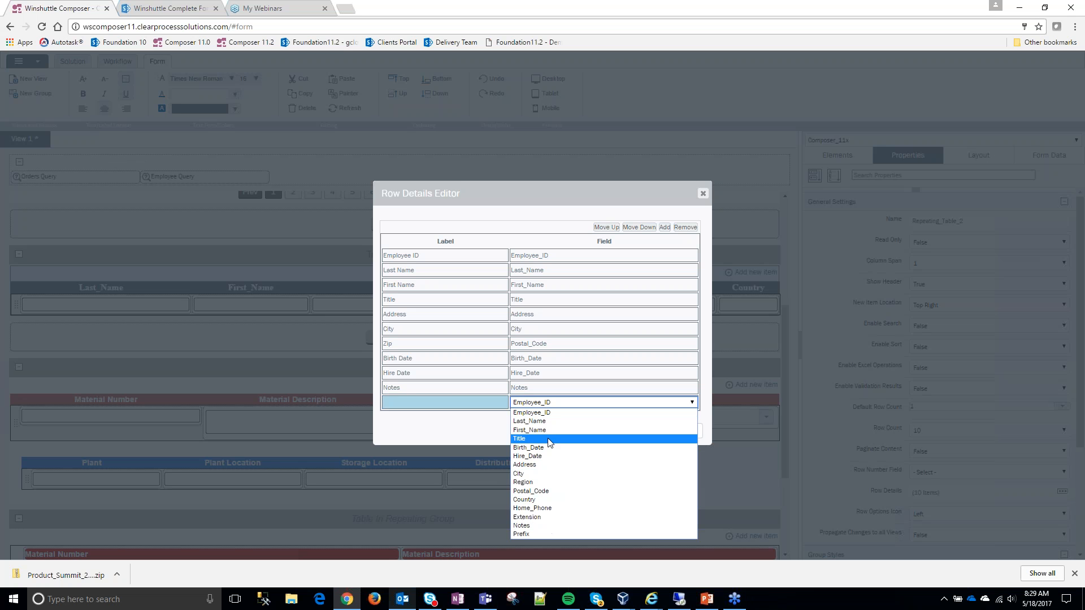
{"action": "left_click", "coordinate": [572, 211]}
{"action": "left_click", "coordinate": [686, 433]}
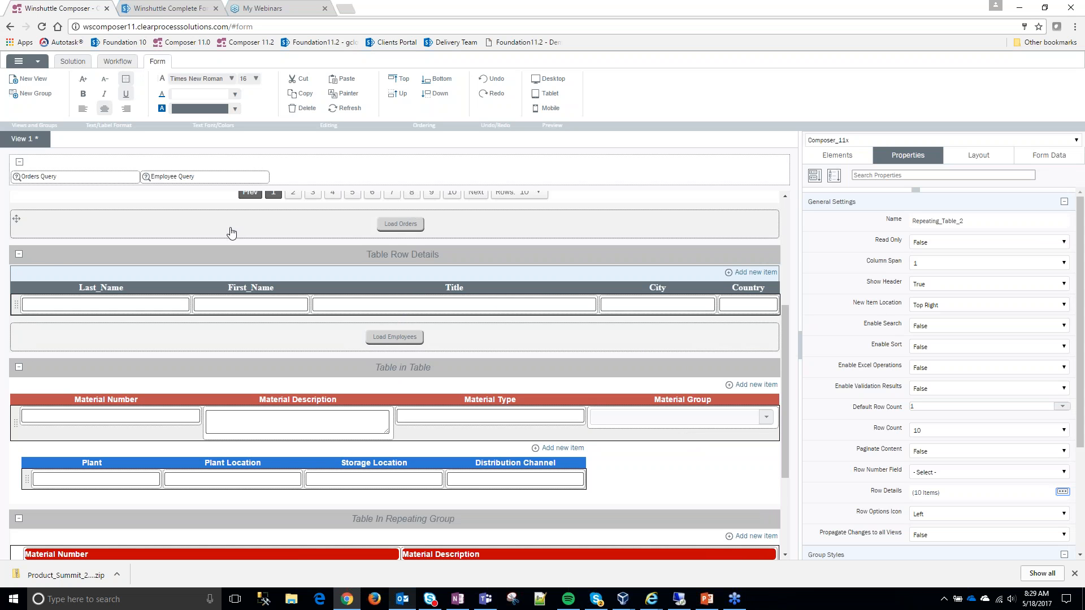
Step: Inspect the properties of the Material Description text area and the Material Group combo box in the Table in Table section
{"action": "scroll", "coordinate": [50, 266], "scroll_direction": "up", "scroll_amount": 2}
{"action": "scroll", "coordinate": [50, 266], "scroll_direction": "up", "scroll_amount": 2}
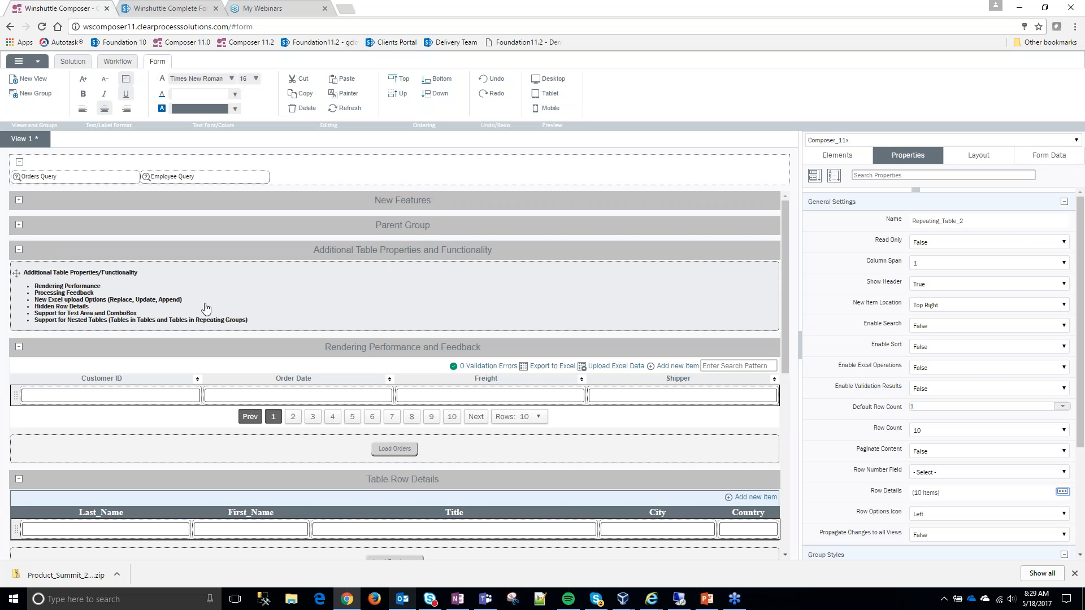
{"action": "scroll", "coordinate": [397, 310], "scroll_direction": "down", "scroll_amount": 4}
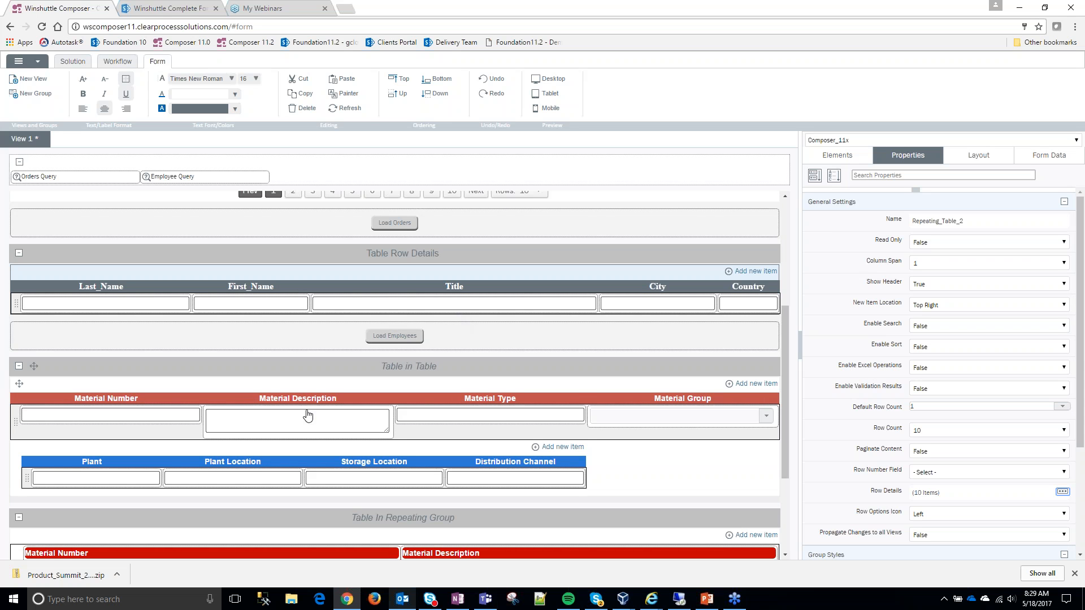
{"action": "left_click", "coordinate": [307, 419]}
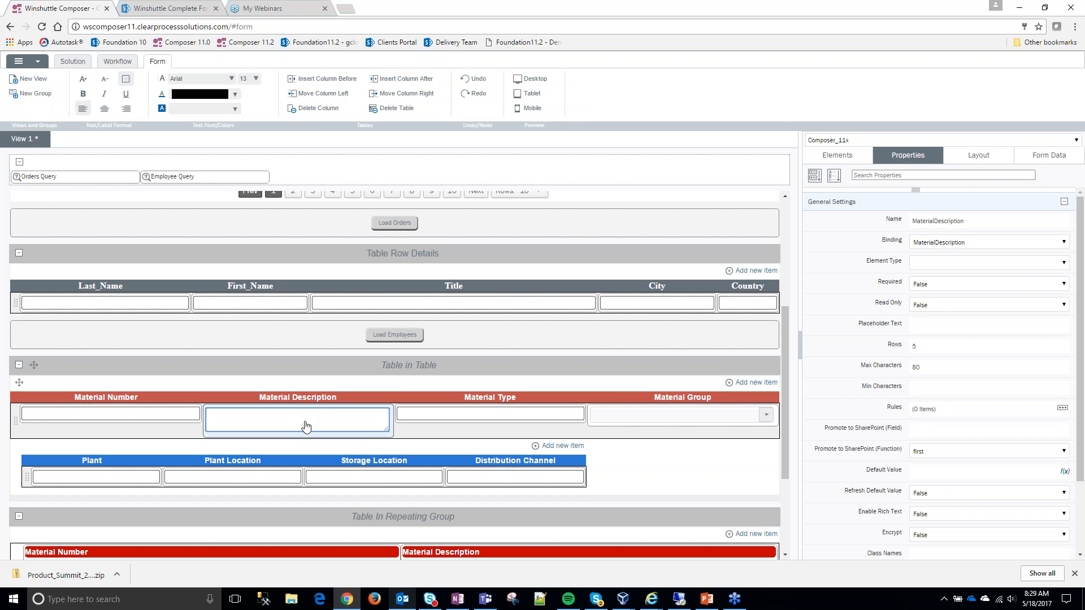
{"action": "left_click", "coordinate": [668, 417]}
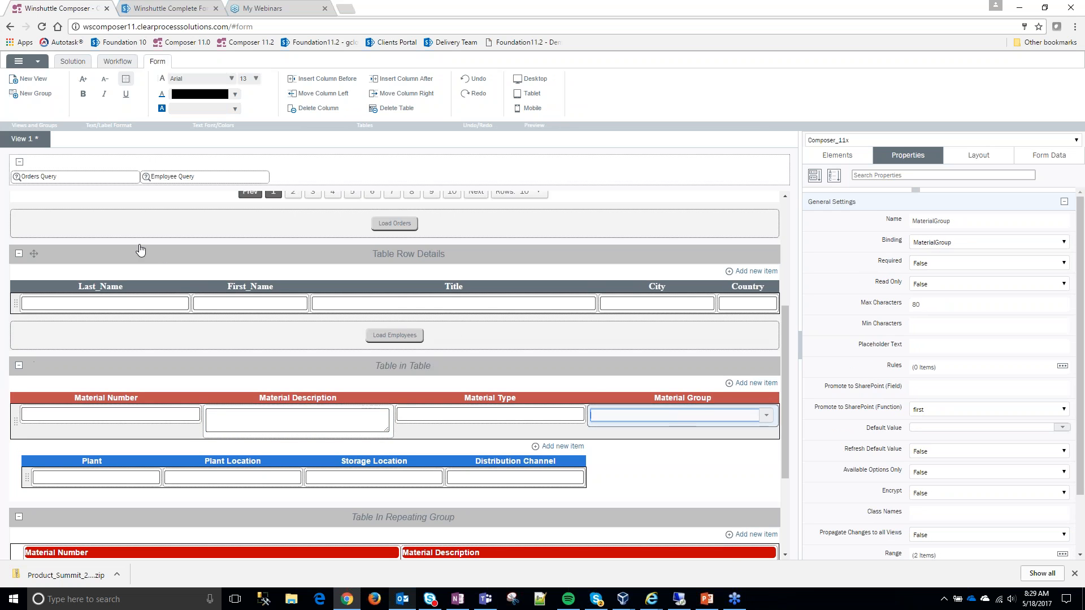
Step: Examine the Table in Table and Table In Repeating Group layouts and the nested Repeating_Table_5 structure in the form data
{"action": "scroll", "coordinate": [140, 249], "scroll_direction": "up", "scroll_amount": 3}
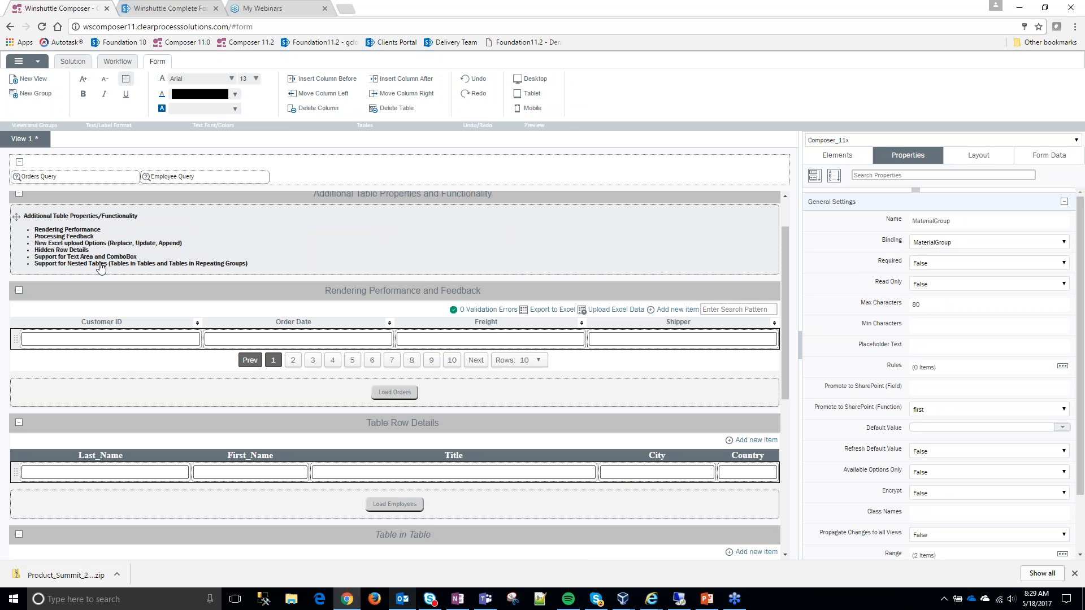
{"action": "scroll", "coordinate": [502, 358], "scroll_direction": "down", "scroll_amount": 4}
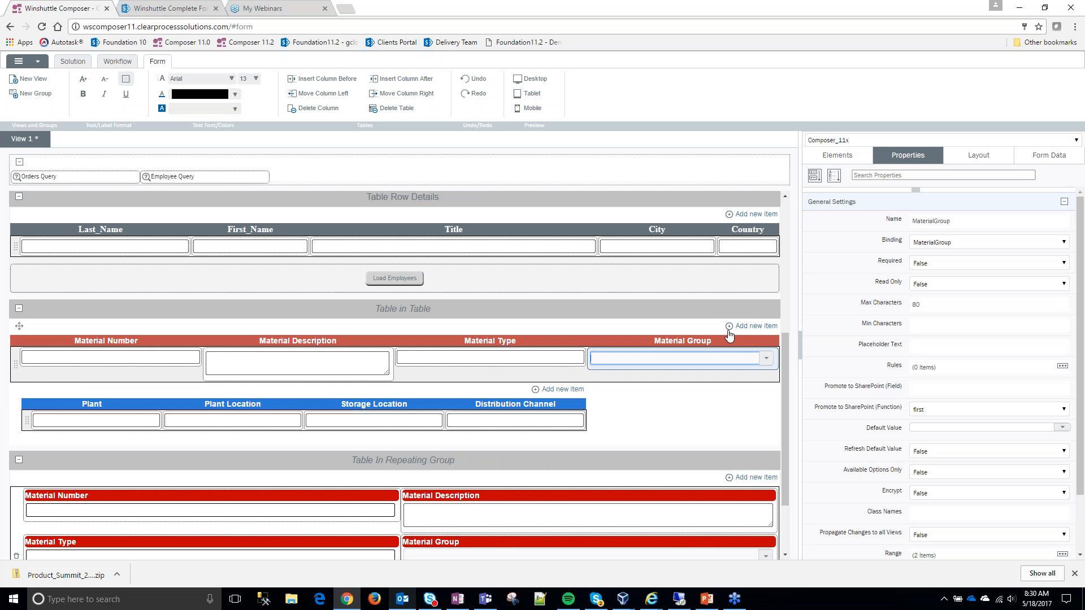
{"action": "scroll", "coordinate": [441, 432], "scroll_direction": "down", "scroll_amount": 1}
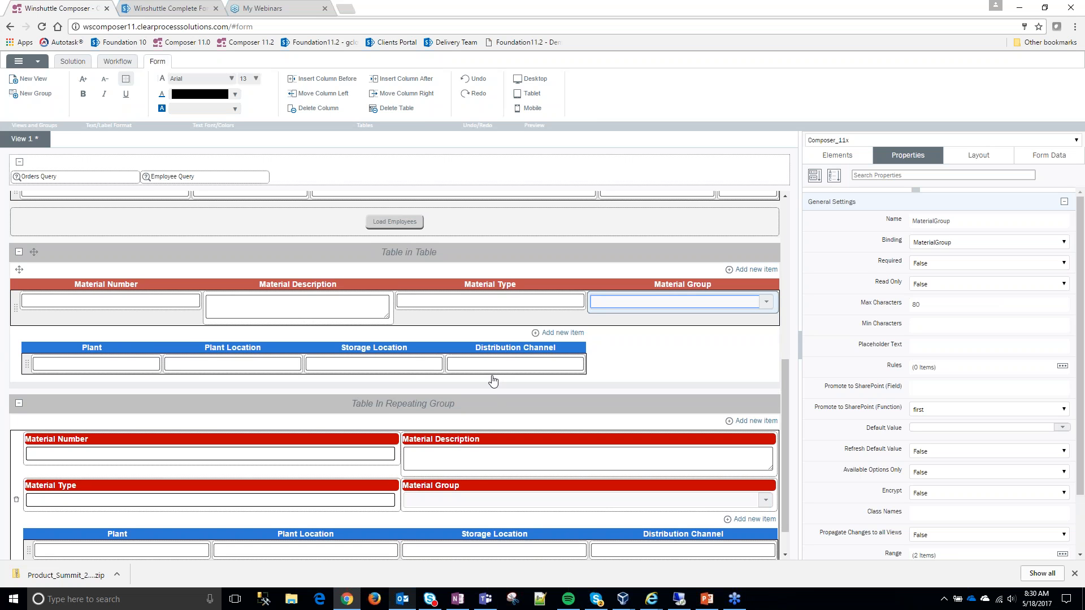
{"action": "scroll", "coordinate": [473, 390], "scroll_direction": "down", "scroll_amount": 1}
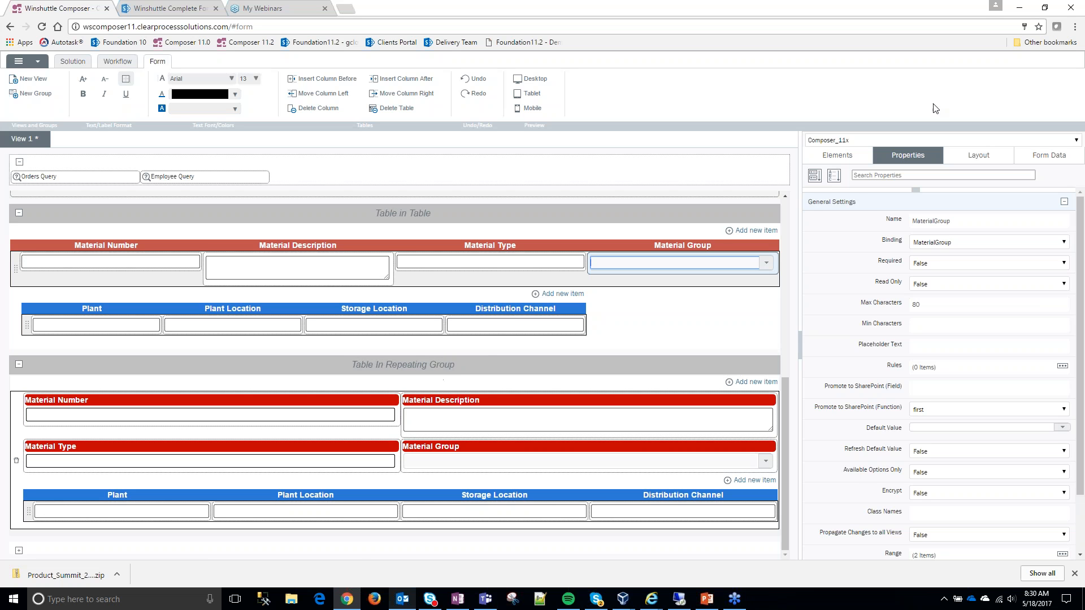
{"action": "left_click", "coordinate": [1049, 155]}
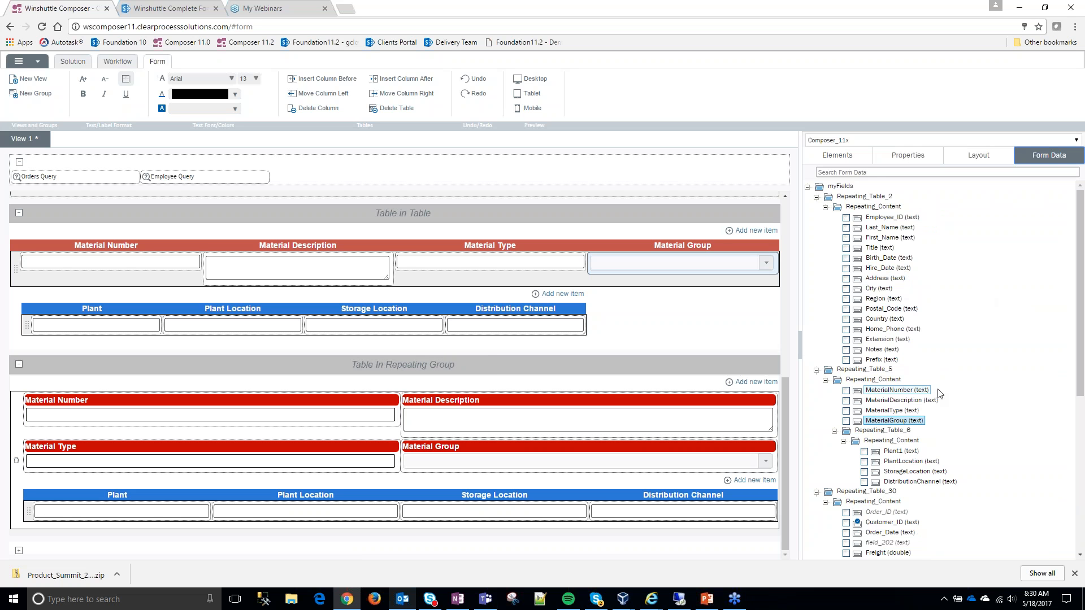
{"action": "scroll", "coordinate": [939, 393], "scroll_direction": "down", "scroll_amount": 1}
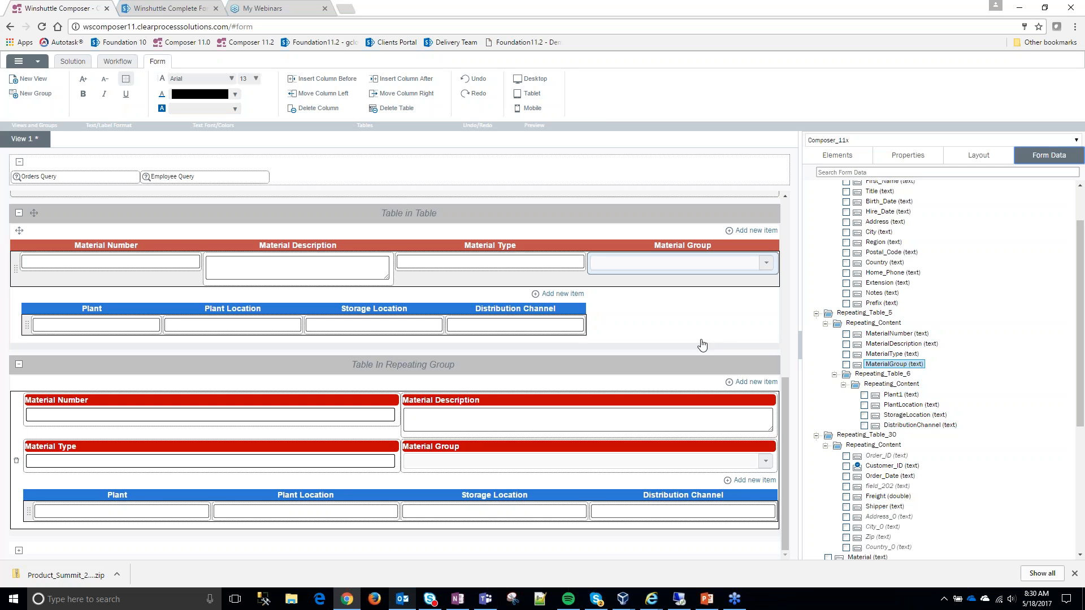
{"action": "scroll", "coordinate": [170, 317], "scroll_direction": "up", "scroll_amount": 1}
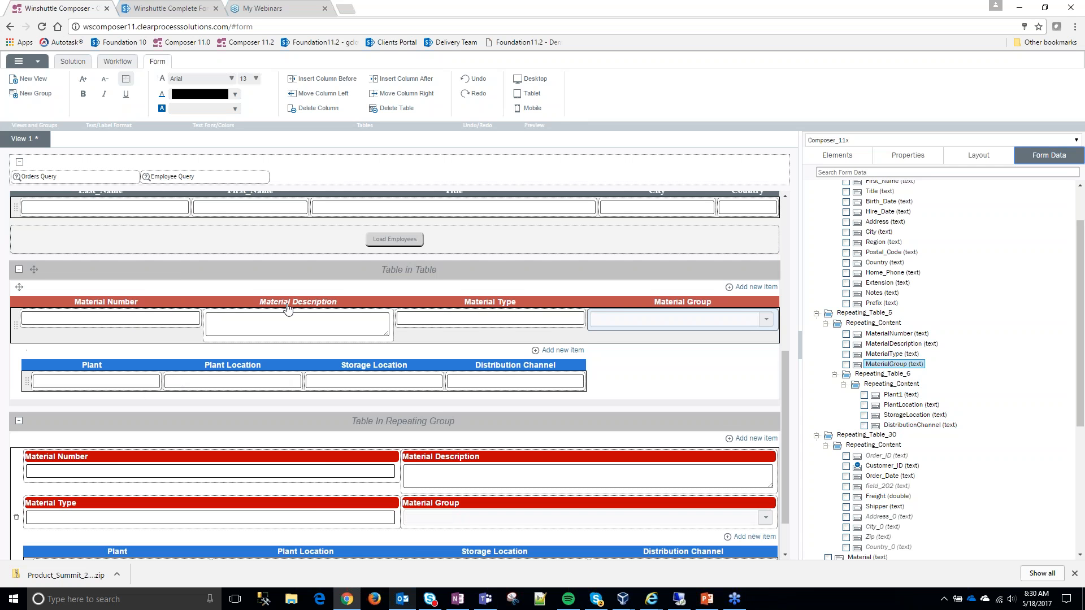
{"action": "scroll", "coordinate": [288, 308], "scroll_direction": "down", "scroll_amount": 1}
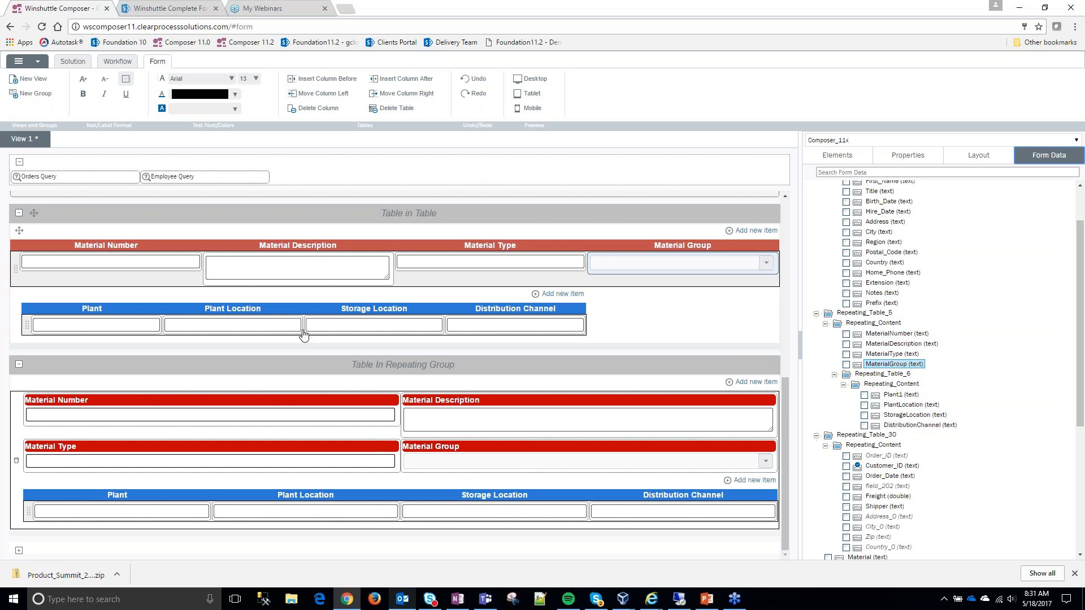
{"action": "scroll", "coordinate": [317, 381], "scroll_direction": "up", "scroll_amount": 6}
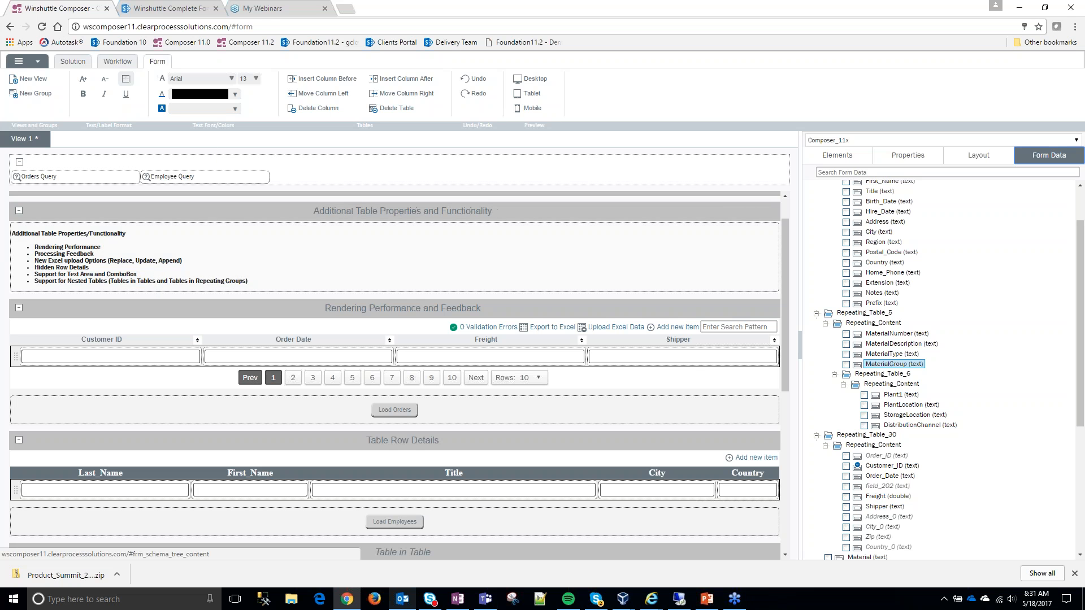
Step: Switch to the running form, collapse the New Features section and load the orders into the Rendering Performance and Feedback table
{"action": "left_click", "coordinate": [184, 7]}
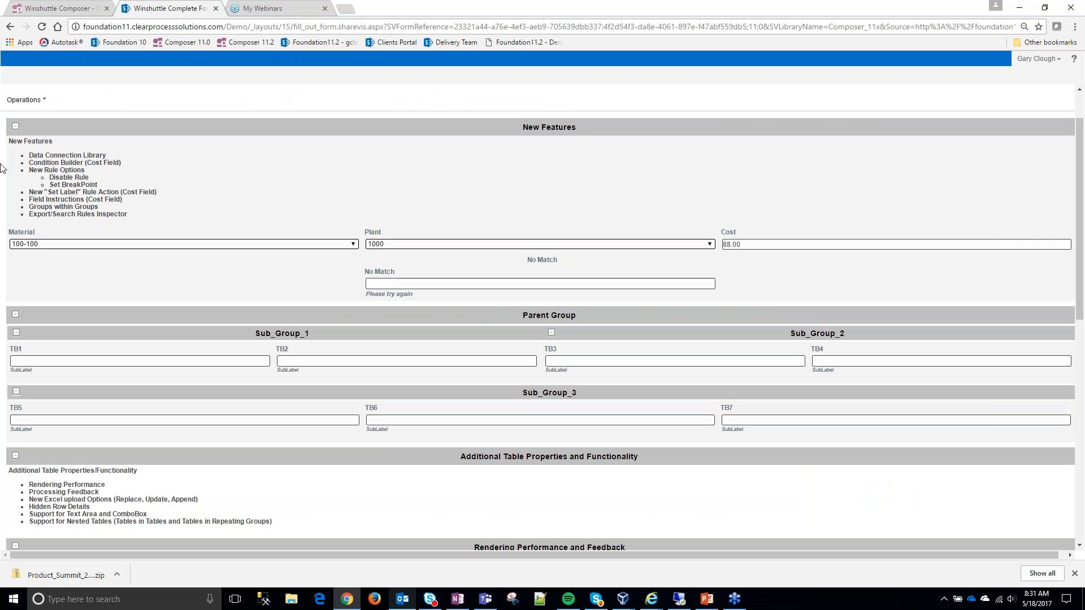
{"action": "left_click", "coordinate": [15, 127]}
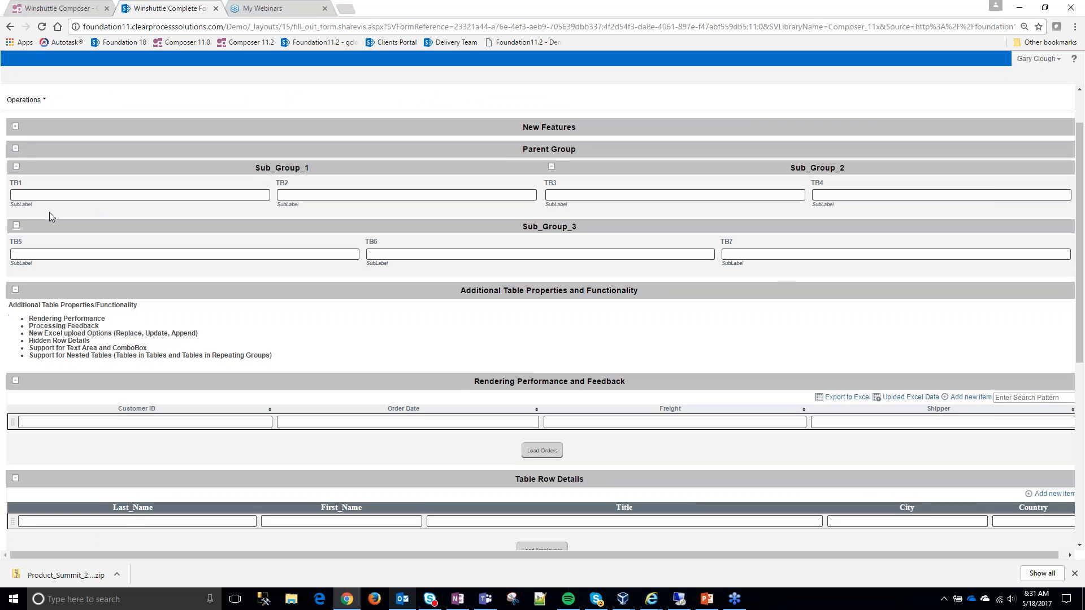
{"action": "scroll", "coordinate": [547, 280], "scroll_direction": "down", "scroll_amount": 3}
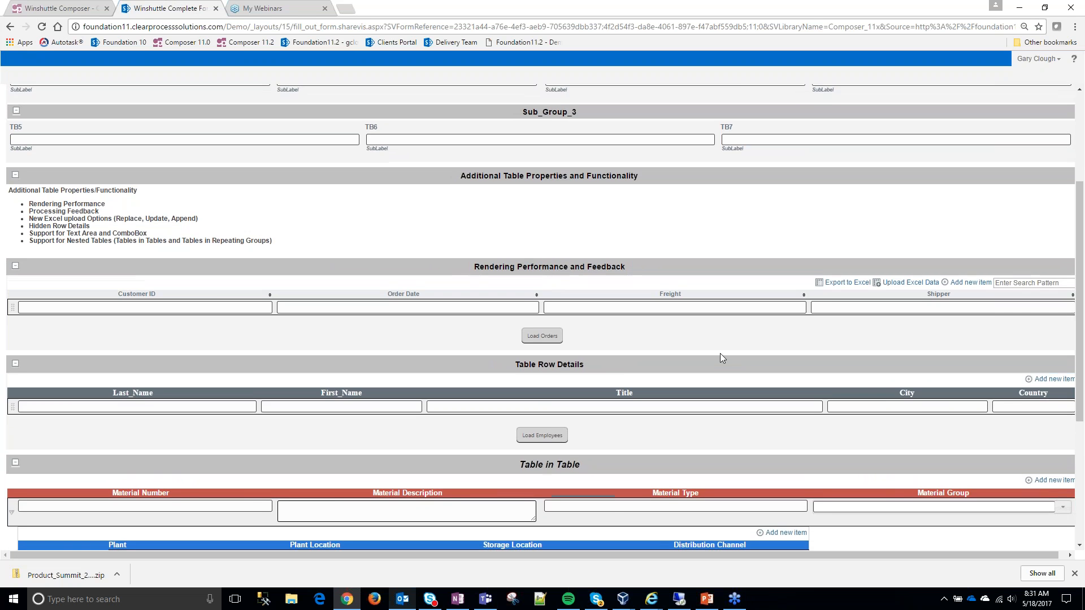
{"action": "left_click", "coordinate": [543, 281]}
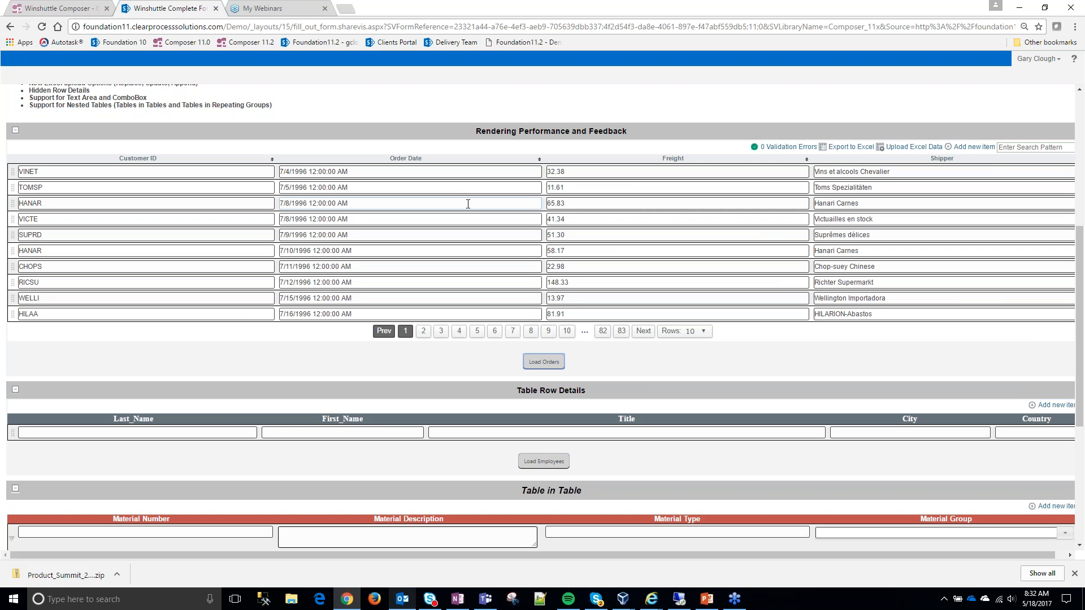
Step: Browse pages 7, 83, 75 and 78 of the loaded orders table
{"action": "left_click", "coordinate": [513, 331]}
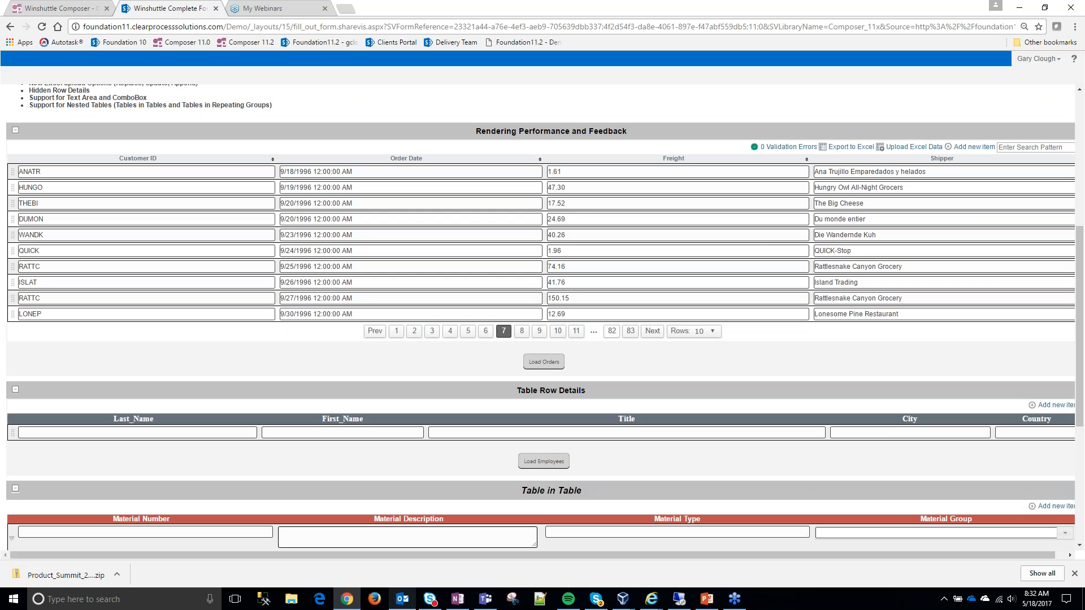
{"action": "left_click", "coordinate": [630, 331]}
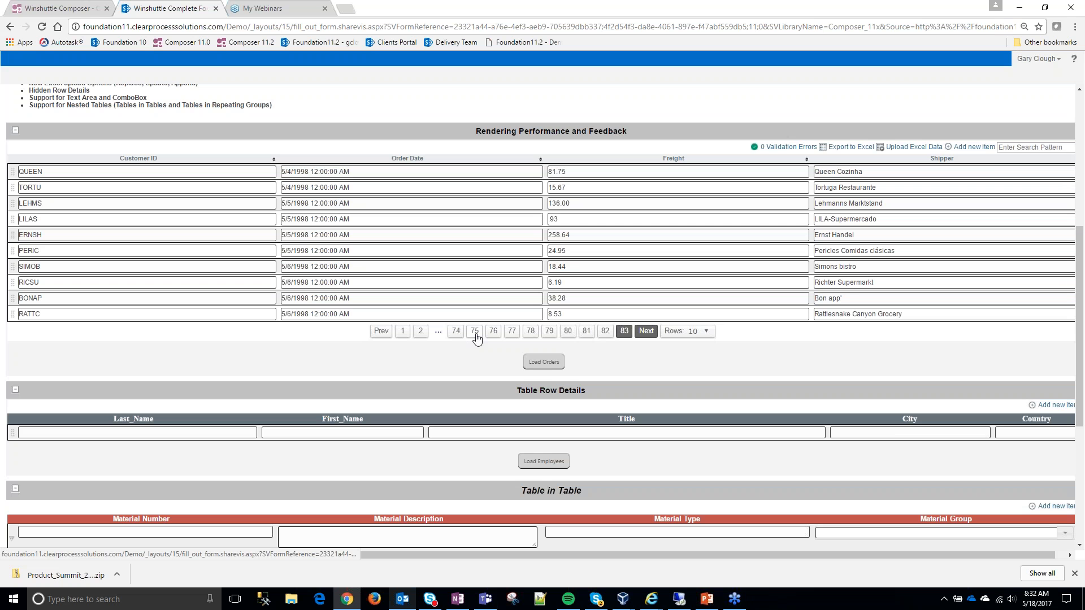
{"action": "left_click", "coordinate": [476, 336]}
{"action": "left_click", "coordinate": [571, 334]}
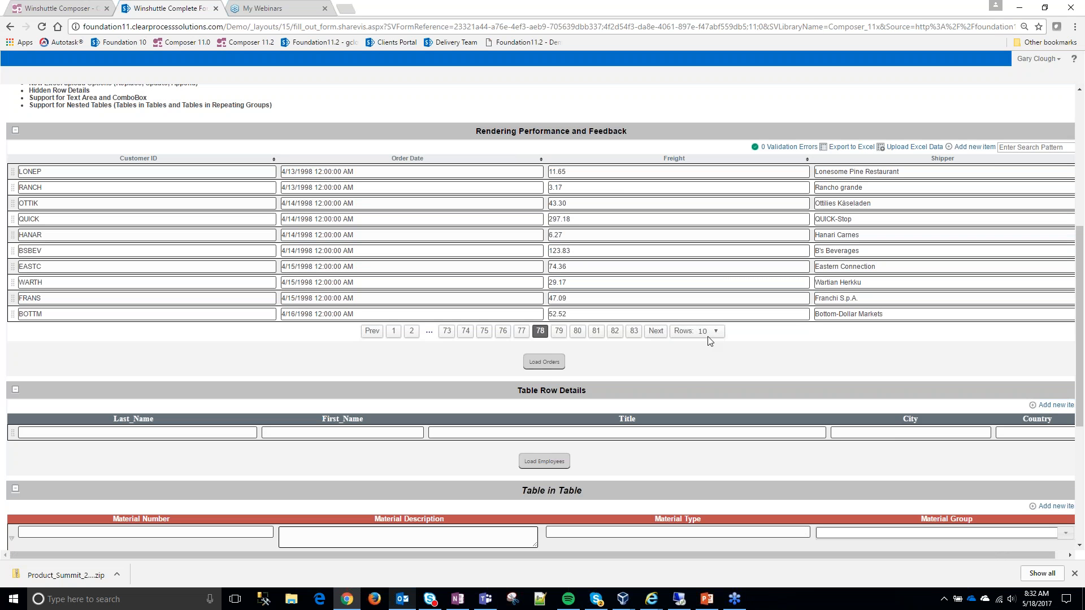
Step: Set the orders table to 100 rows per page and look through the listed orders
{"action": "left_click", "coordinate": [720, 333]}
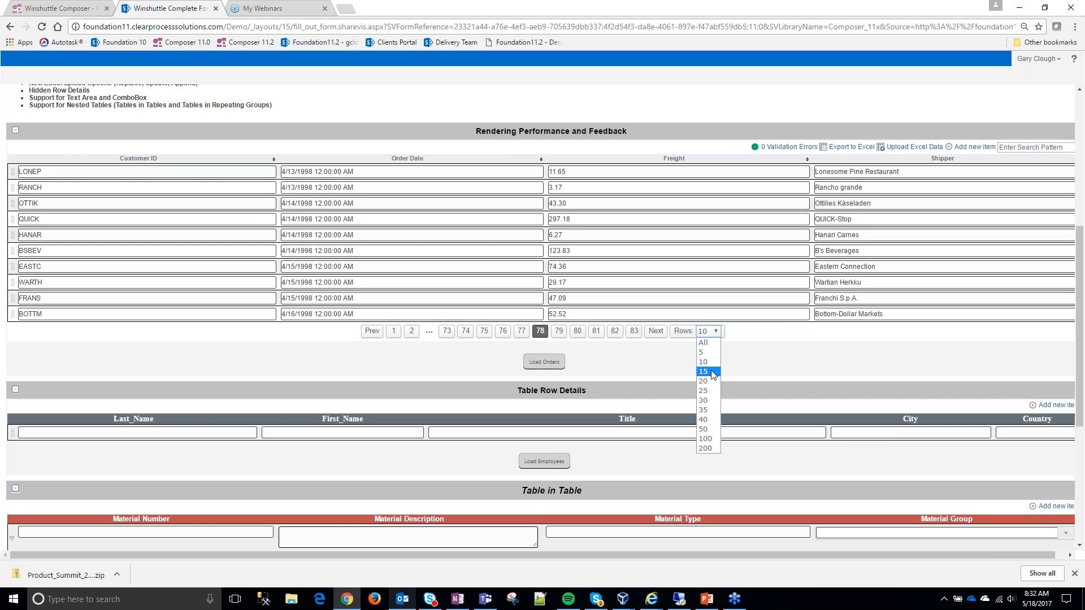
{"action": "left_click", "coordinate": [709, 438]}
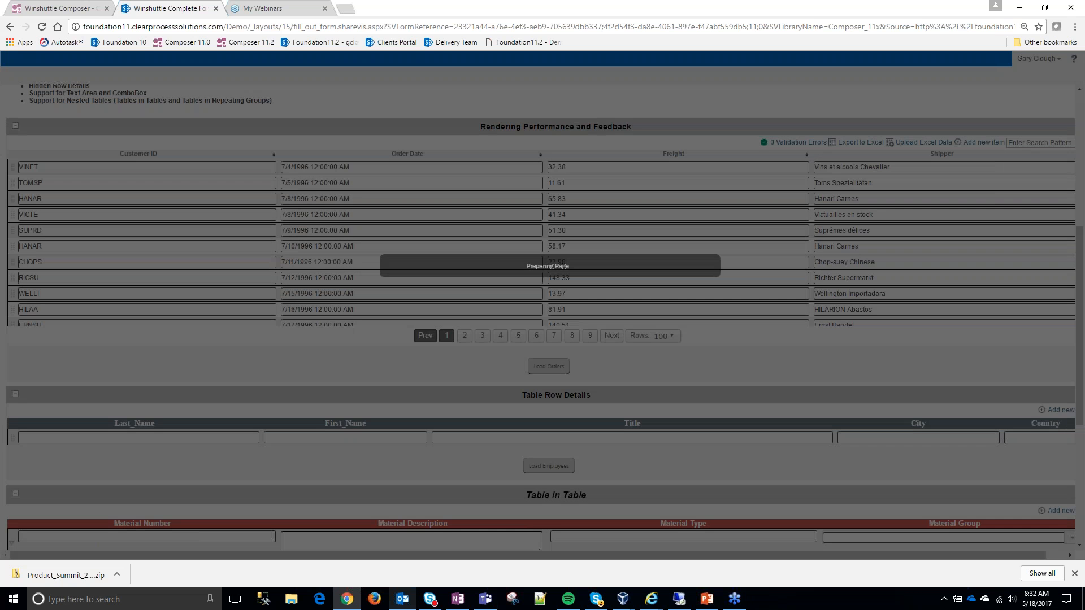
{"action": "scroll", "coordinate": [673, 275], "scroll_direction": "down", "scroll_amount": 8}
{"action": "scroll", "coordinate": [672, 276], "scroll_direction": "down", "scroll_amount": 15}
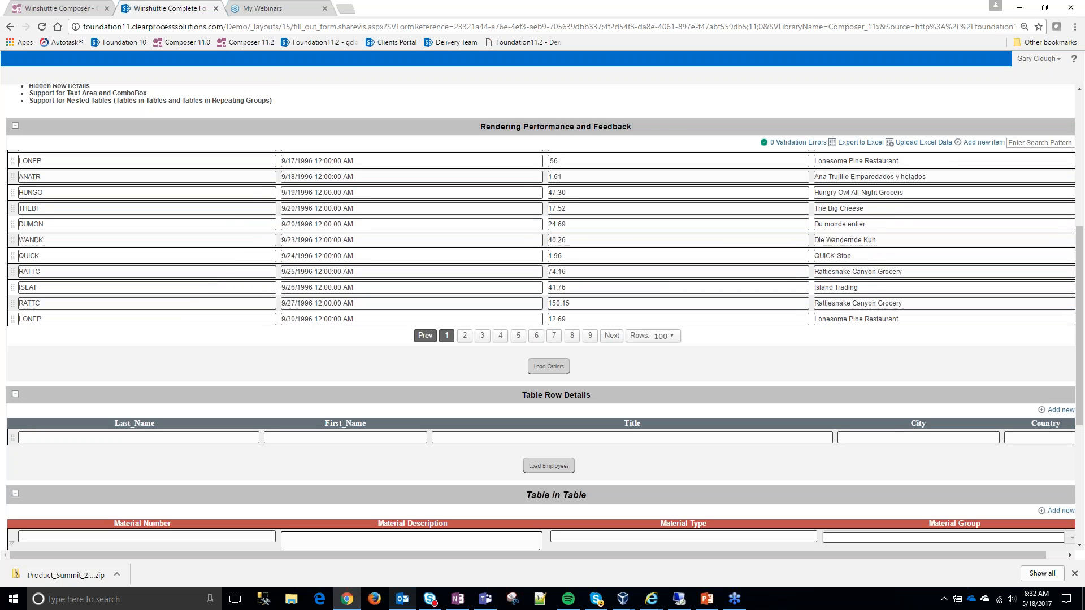
{"action": "scroll", "coordinate": [661, 327], "scroll_direction": "down", "scroll_amount": 3}
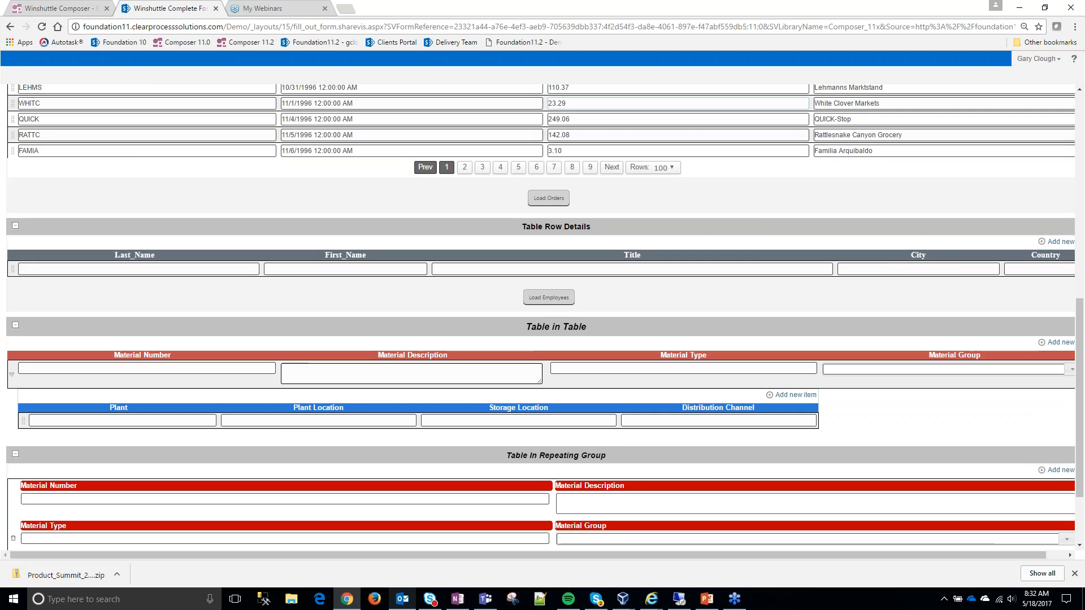
{"action": "scroll", "coordinate": [662, 327], "scroll_direction": "up", "scroll_amount": 18}
{"action": "scroll", "coordinate": [662, 327], "scroll_direction": "up", "scroll_amount": 3}
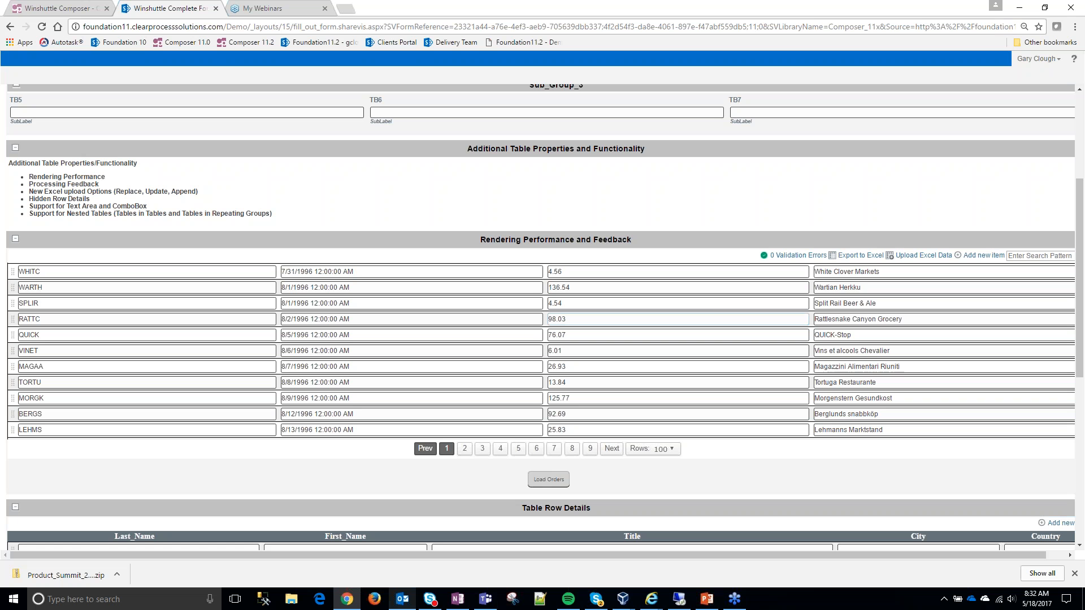
{"action": "left_click_drag", "start_coordinate": [1080, 298], "coordinate": [1083, 343]}
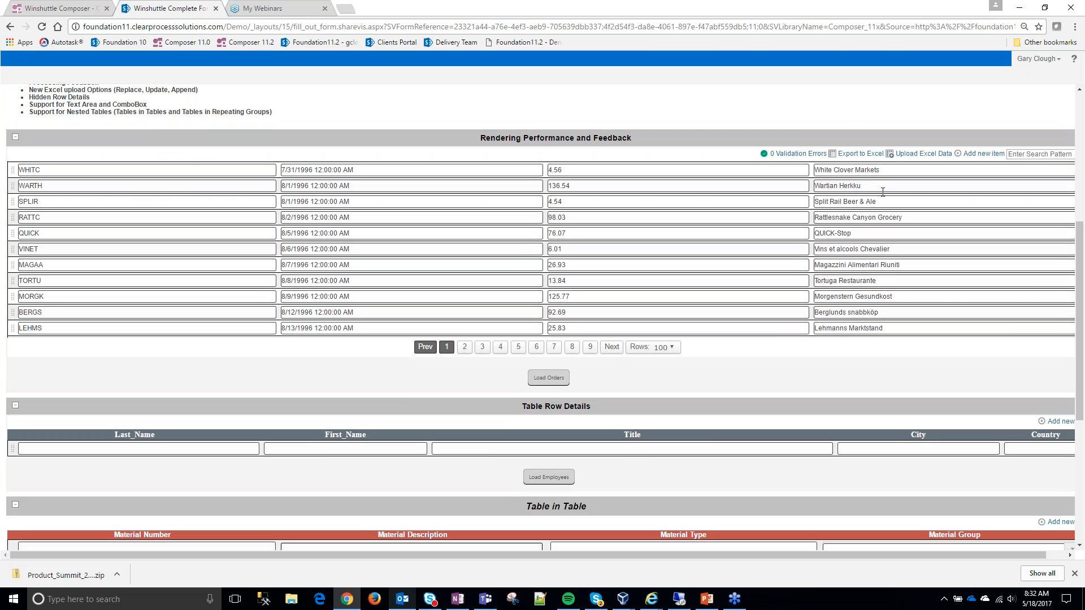
Step: Choose CER 200K.xlsm for the orders table's Excel upload, review the Replace, Update and Append options, and cancel the upload
{"action": "left_click", "coordinate": [921, 155]}
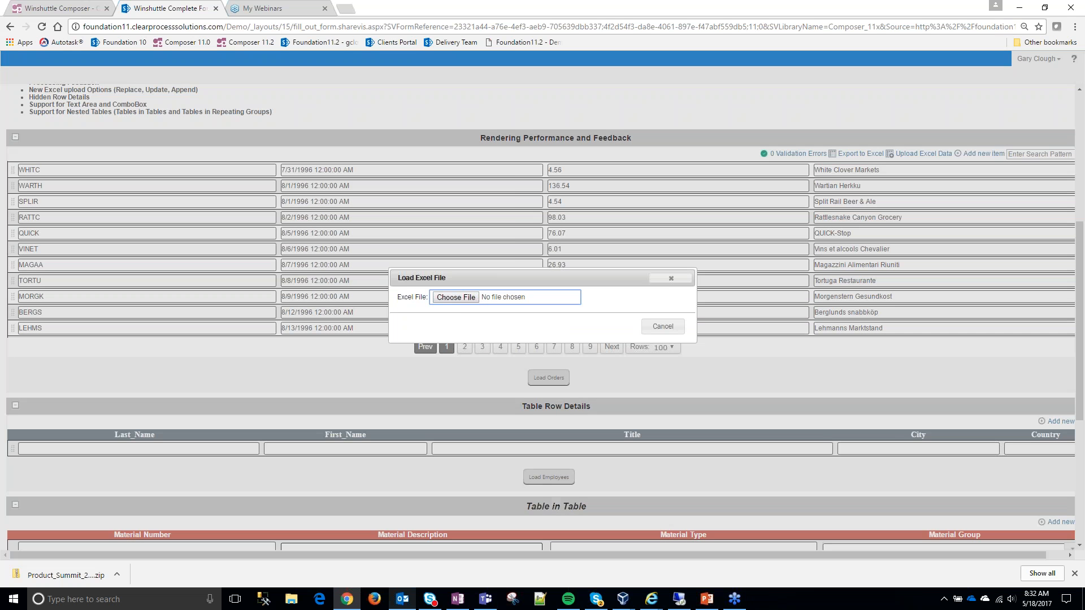
{"action": "left_click", "coordinate": [457, 299]}
{"action": "left_click", "coordinate": [193, 139]}
{"action": "left_click", "coordinate": [428, 304]}
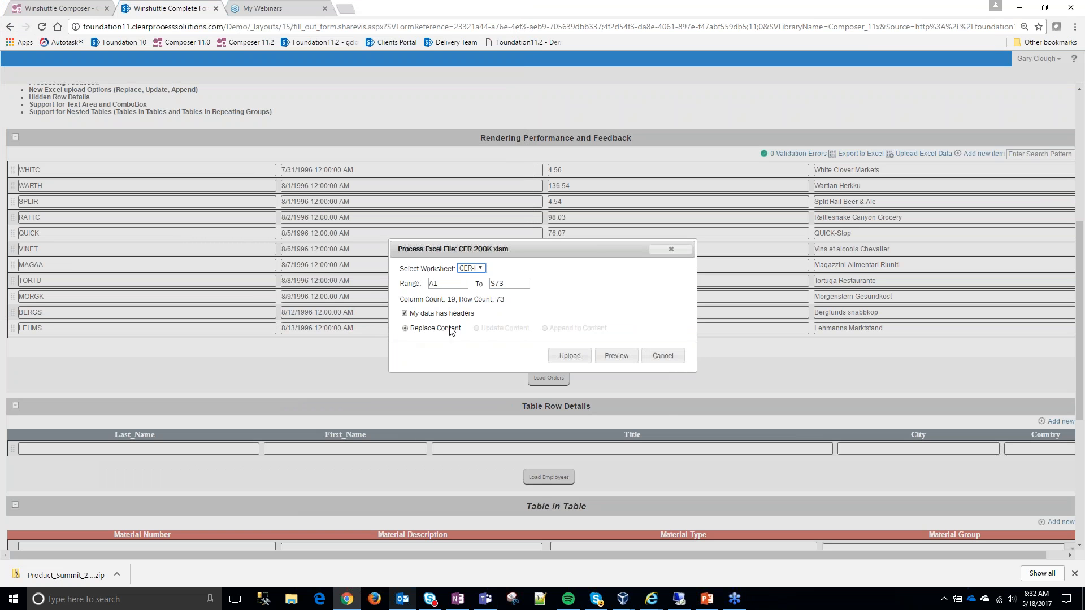
{"action": "left_click", "coordinate": [543, 325]}
{"action": "left_click", "coordinate": [663, 357]}
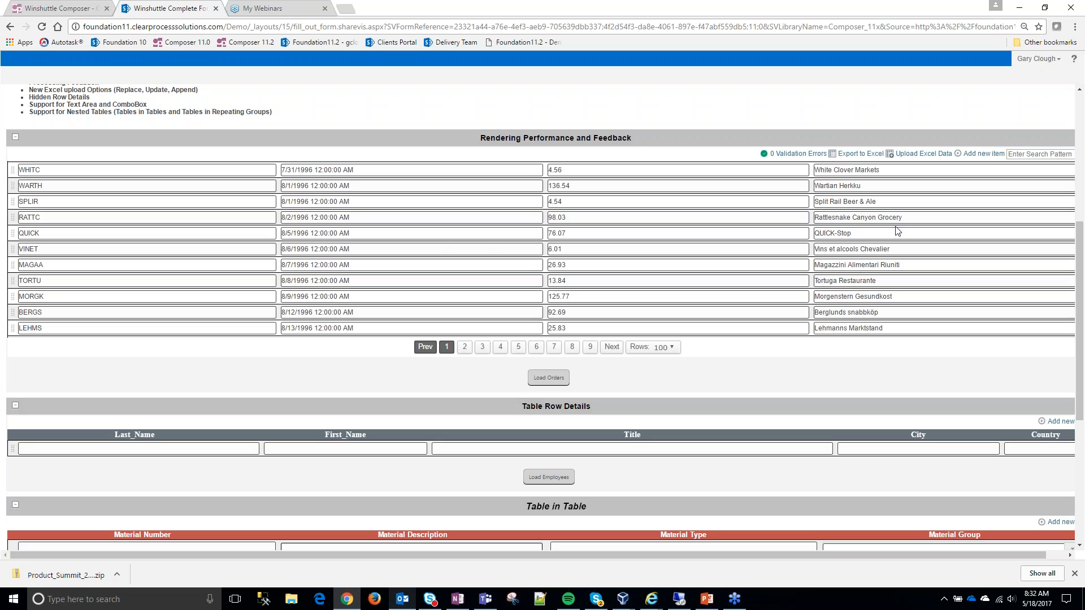
Step: Search the orders table for "stop" and clear the search pattern
{"action": "left_click", "coordinate": [1023, 155]}
{"action": "type", "text": "stop"}
{"action": "key", "text": "Return"}
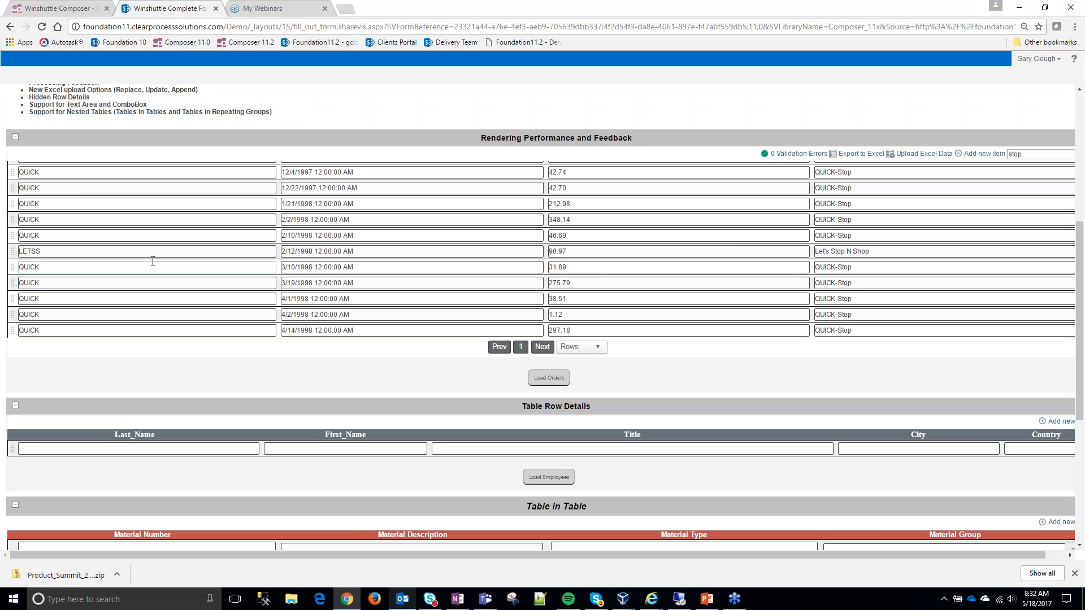
{"action": "left_click", "coordinate": [1030, 152]}
{"action": "key", "text": "BackSpace"}
{"action": "key", "text": "BackSpace"}
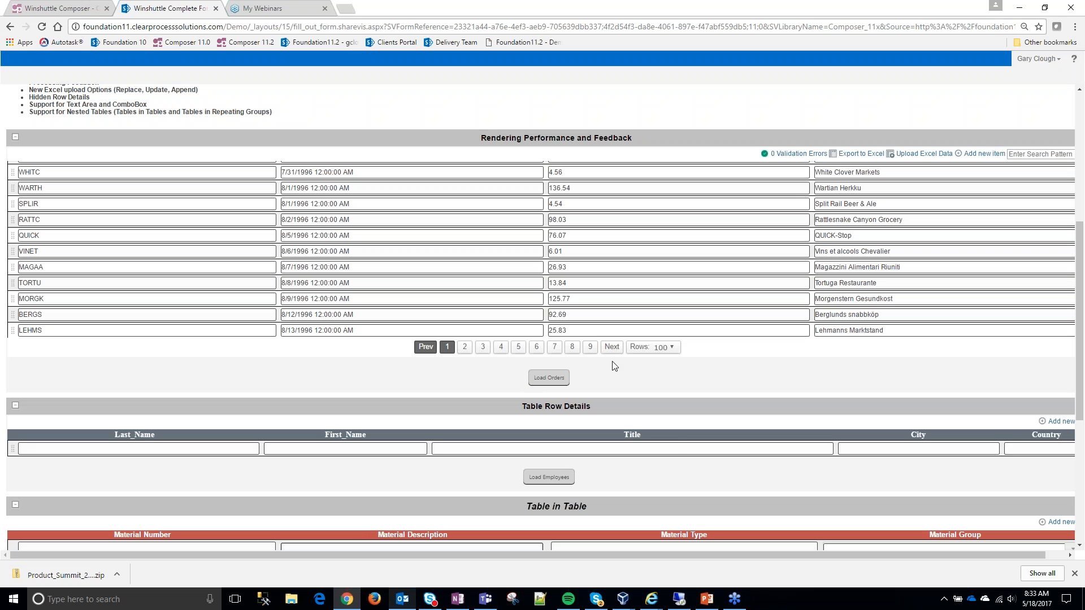
Step: Set the orders table to 10 rows per page and delete the fifth order, shipped to Suprêmes délices
{"action": "left_click", "coordinate": [668, 349]}
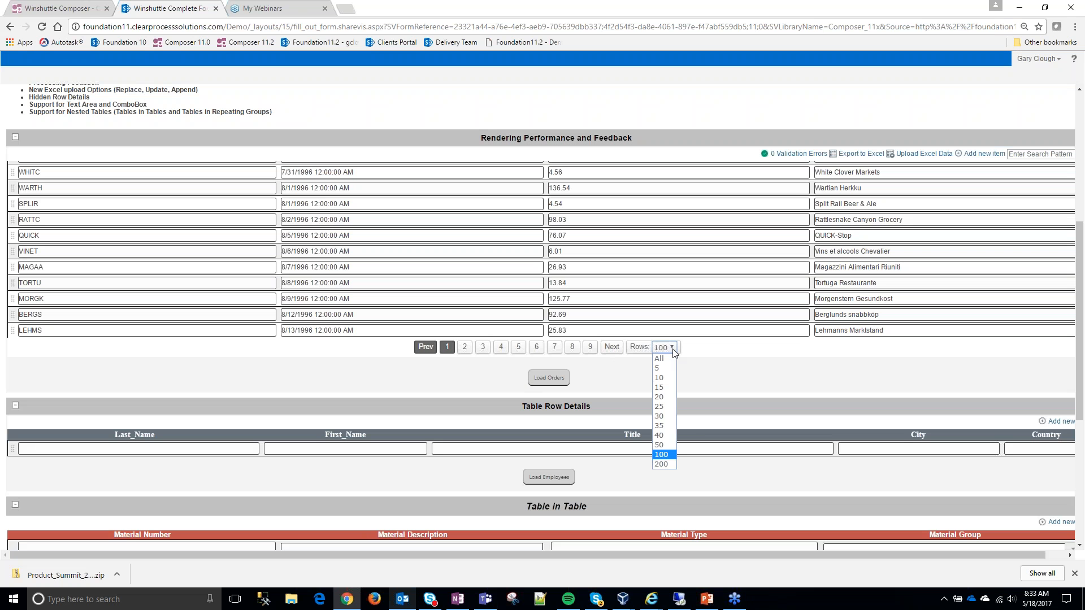
{"action": "left_click", "coordinate": [659, 377]}
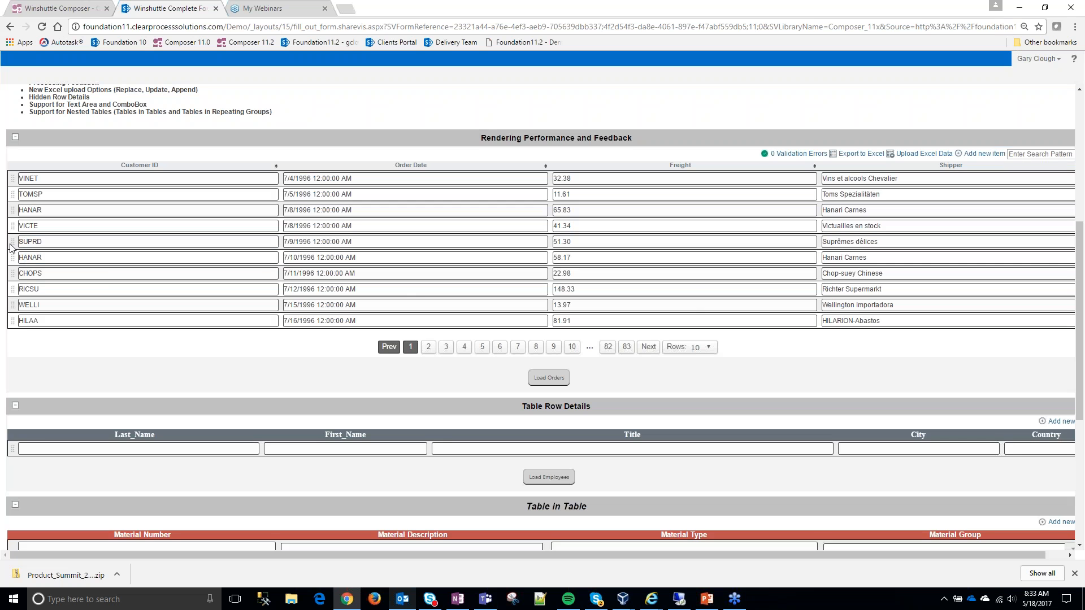
{"action": "left_click", "coordinate": [11, 243]}
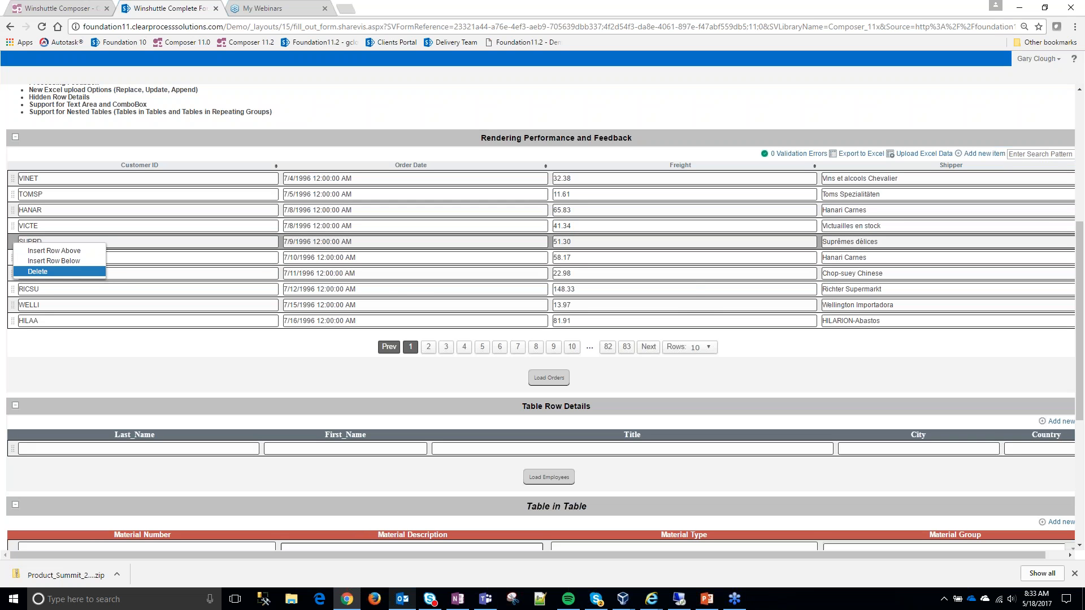
{"action": "left_click", "coordinate": [39, 272]}
{"action": "key", "text": "Return"}
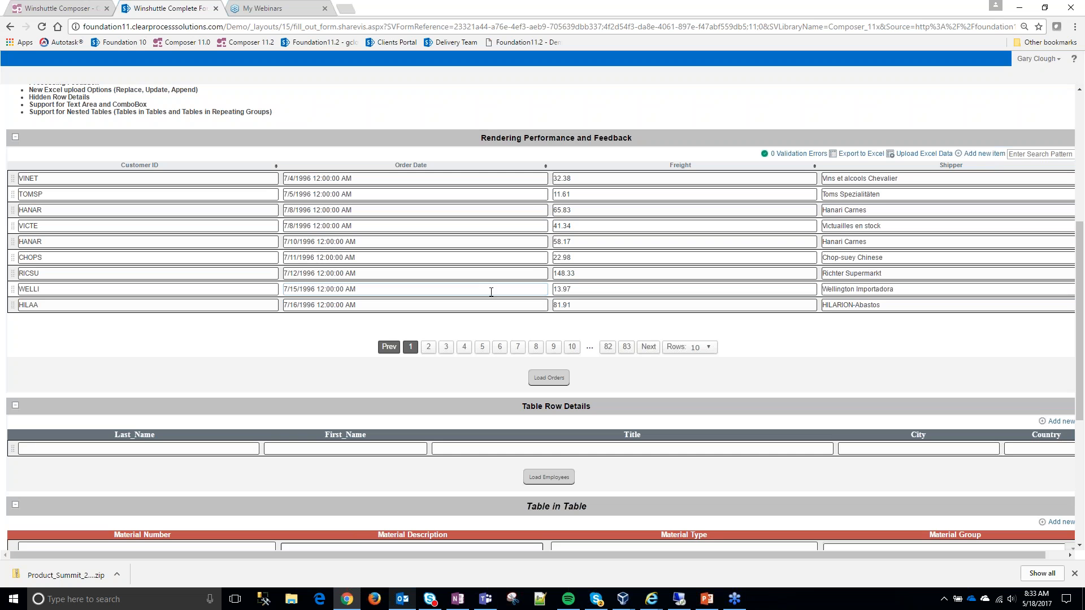
Step: Load the employees into the Table Row Details section
{"action": "scroll", "coordinate": [648, 370], "scroll_direction": "down", "scroll_amount": 1}
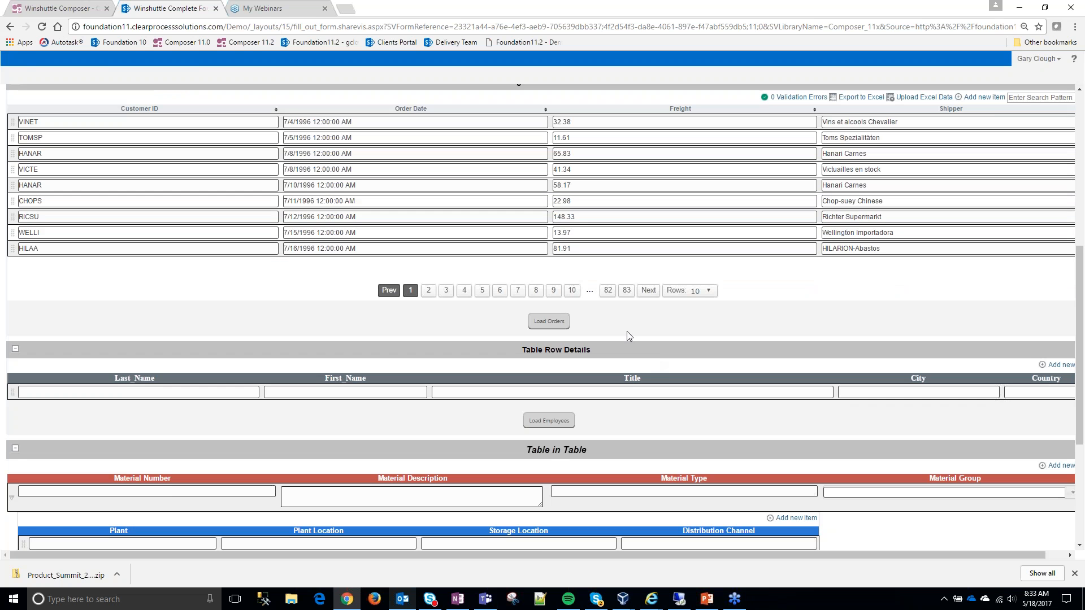
{"action": "scroll", "coordinate": [627, 334], "scroll_direction": "down", "scroll_amount": 1}
{"action": "left_click", "coordinate": [540, 365]}
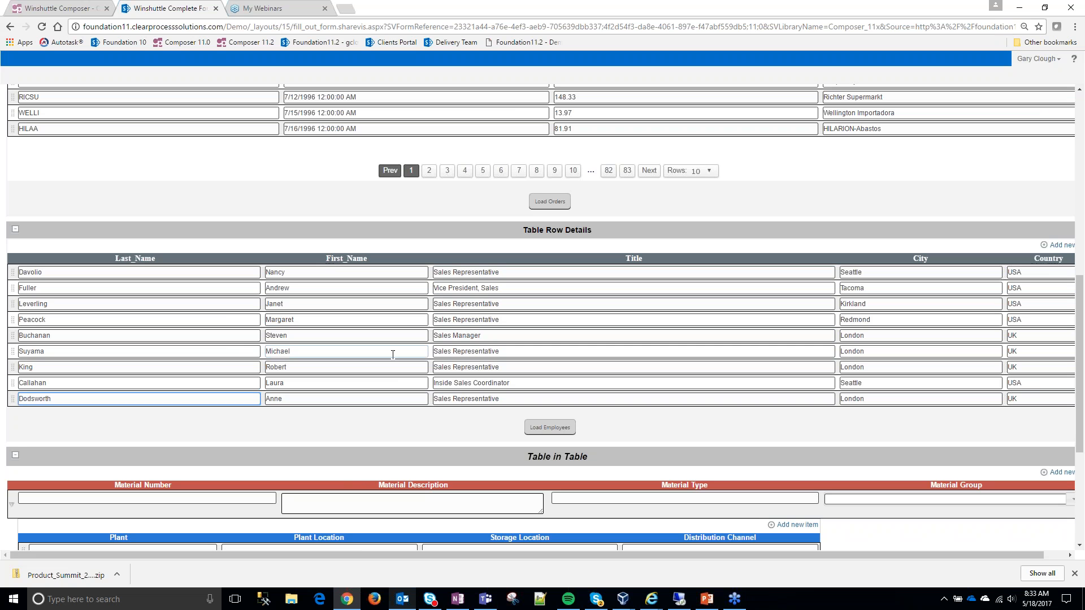
Step: Show the third employee's row details, read through to the Notes field, and close the details
{"action": "right_click", "coordinate": [11, 306]}
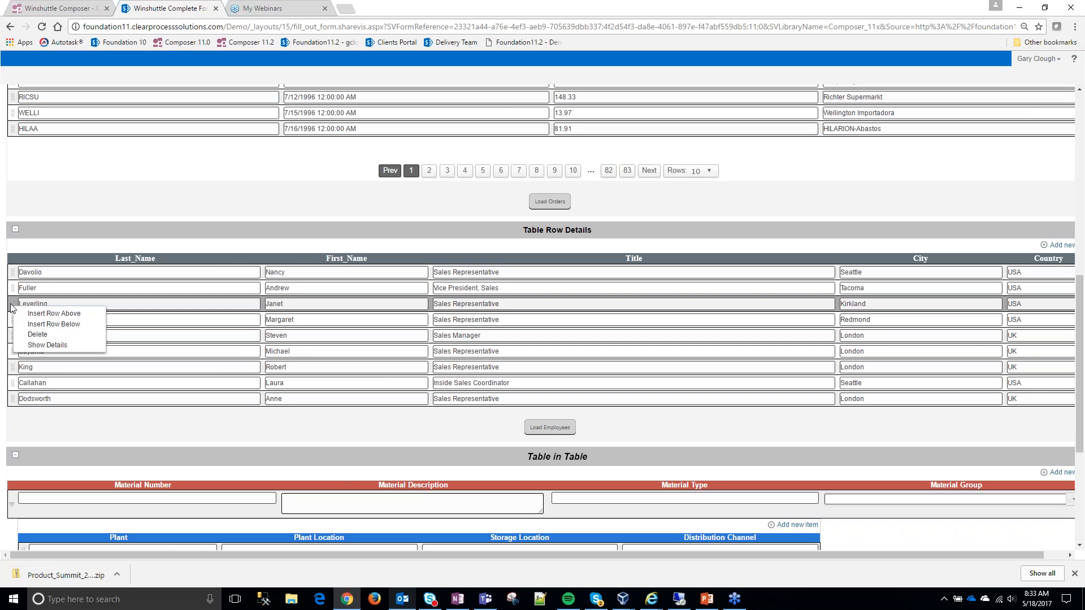
{"action": "left_click", "coordinate": [48, 346]}
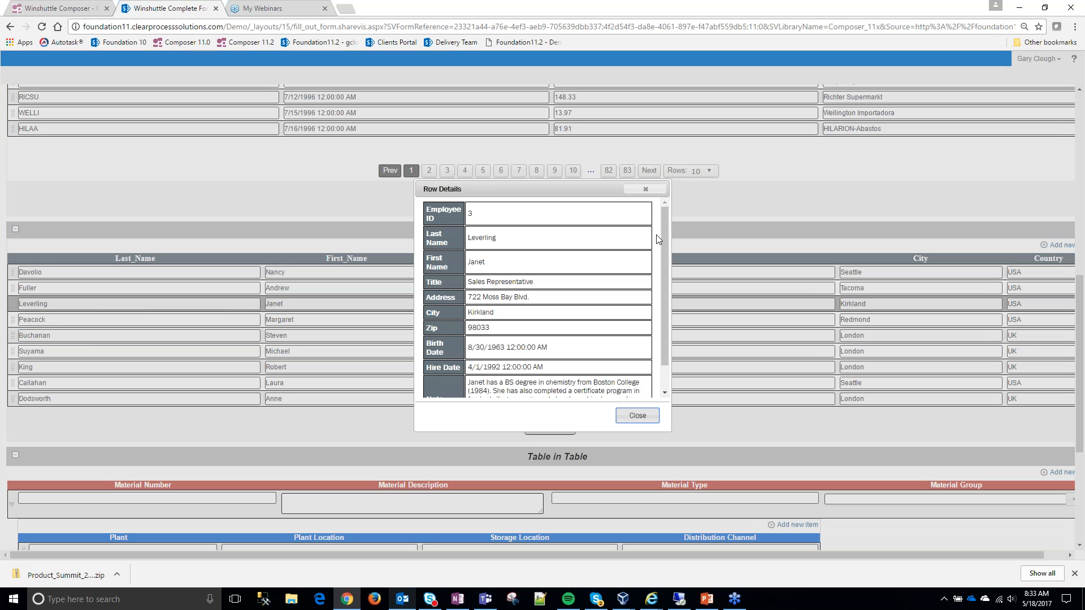
{"action": "scroll", "coordinate": [664, 240], "scroll_direction": "down", "scroll_amount": 2}
{"action": "scroll", "coordinate": [664, 263], "scroll_direction": "up", "scroll_amount": 2}
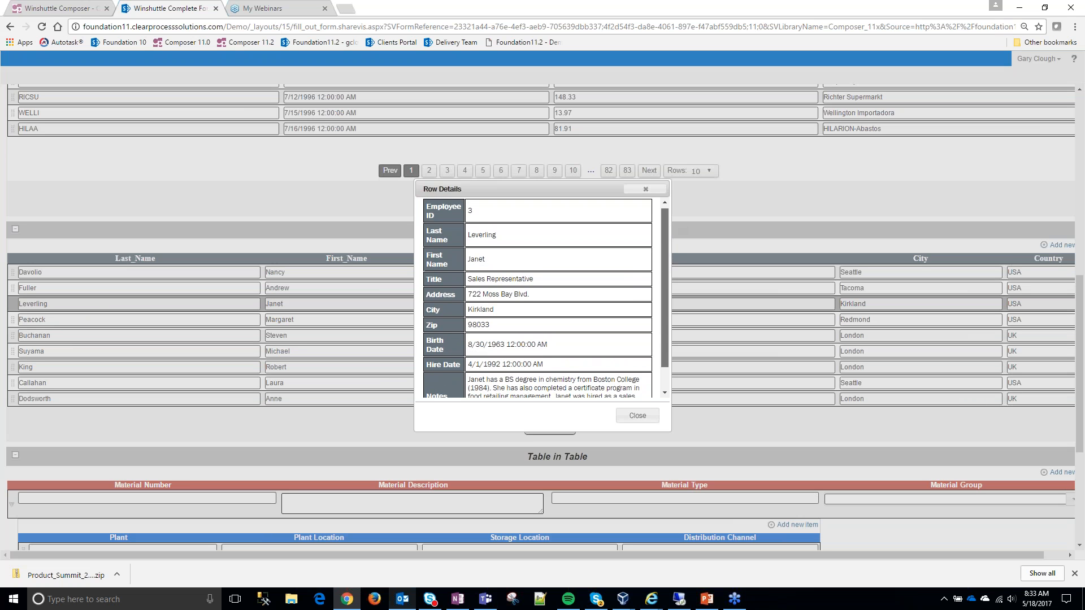
{"action": "scroll", "coordinate": [664, 292], "scroll_direction": "down", "scroll_amount": 1}
{"action": "scroll", "coordinate": [665, 293], "scroll_direction": "down", "scroll_amount": 1}
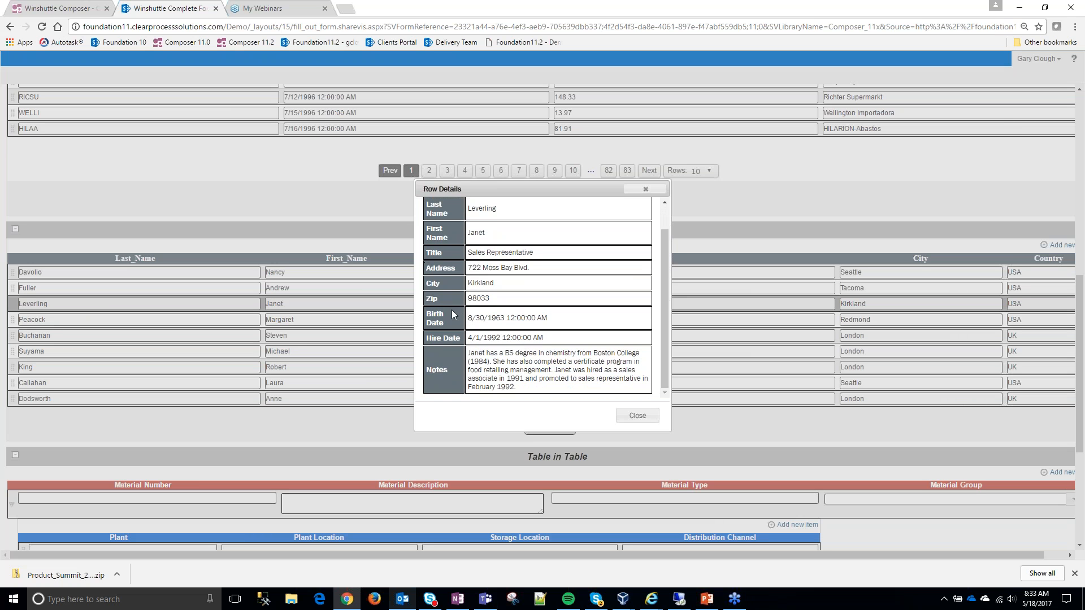
{"action": "left_click_drag", "start_coordinate": [516, 388], "coordinate": [596, 357]}
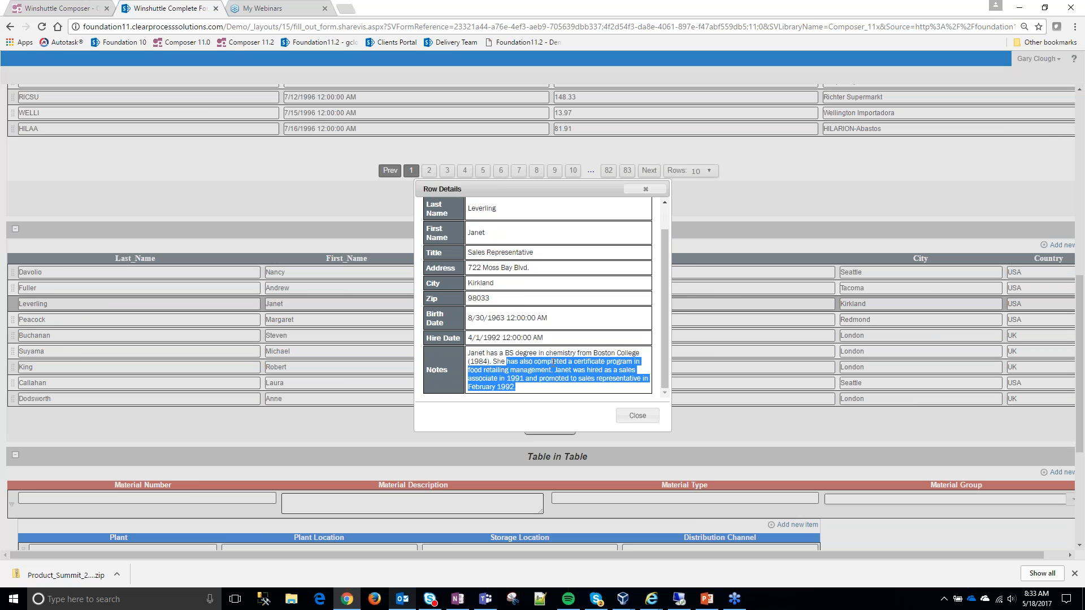
{"action": "left_click", "coordinate": [645, 422]}
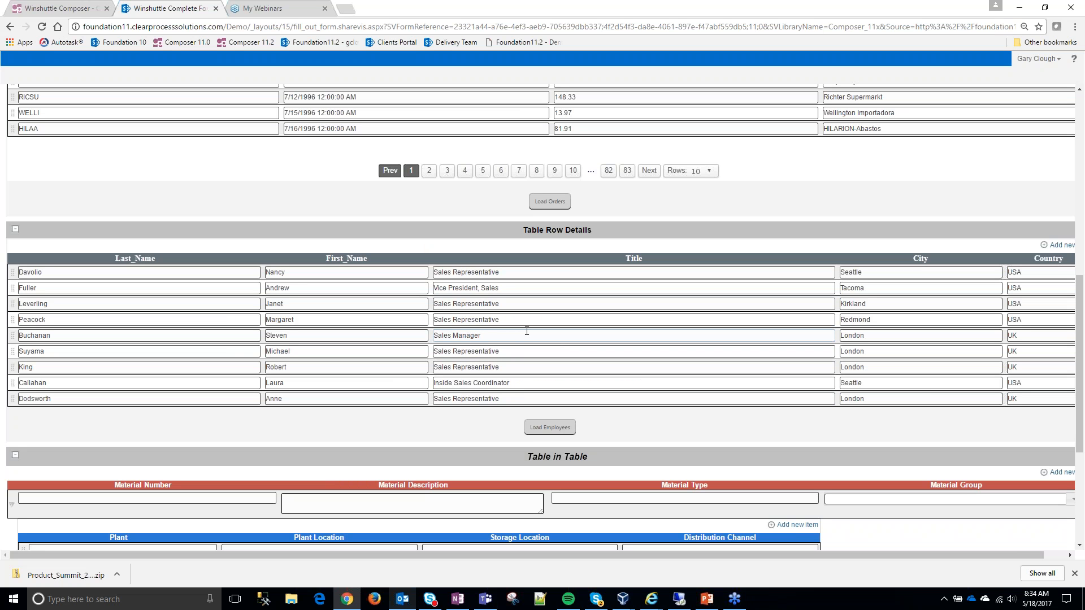
Step: Enter material number 100 in the Table in Table section and give it two plant rows, 1 and 2
{"action": "scroll", "coordinate": [621, 291], "scroll_direction": "down", "scroll_amount": 4}
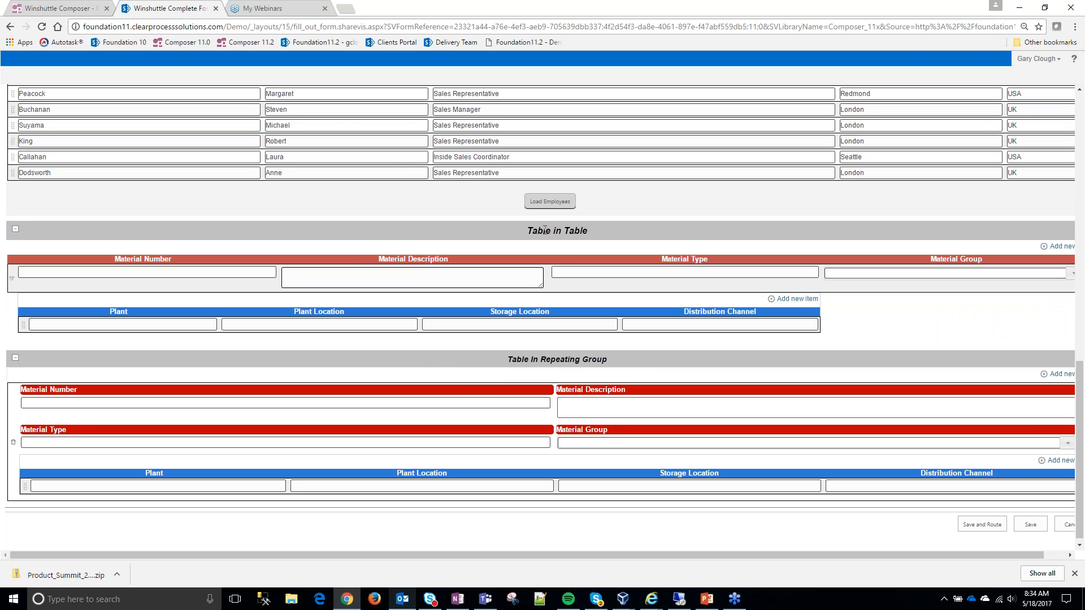
{"action": "left_click", "coordinate": [191, 273]}
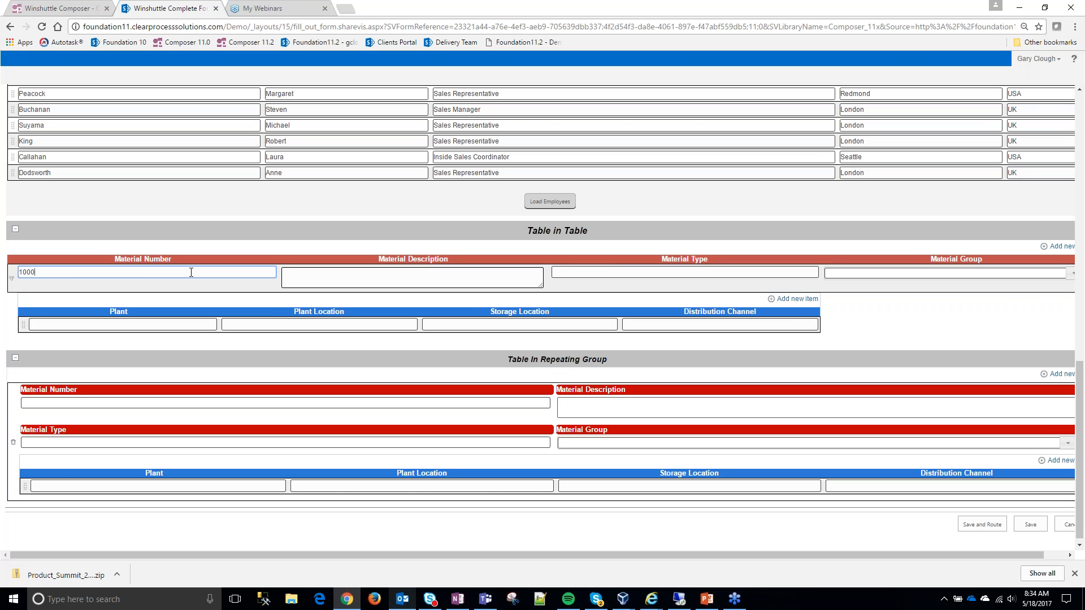
{"action": "key", "text": "BackSpace"}
{"action": "left_click", "coordinate": [47, 323]}
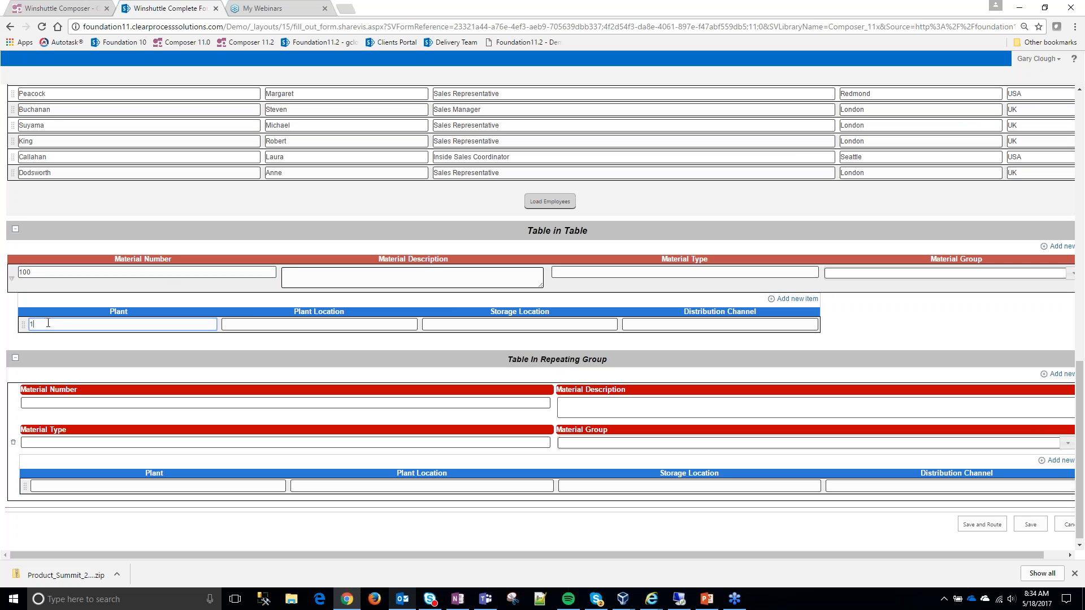
{"action": "left_click", "coordinate": [771, 298]}
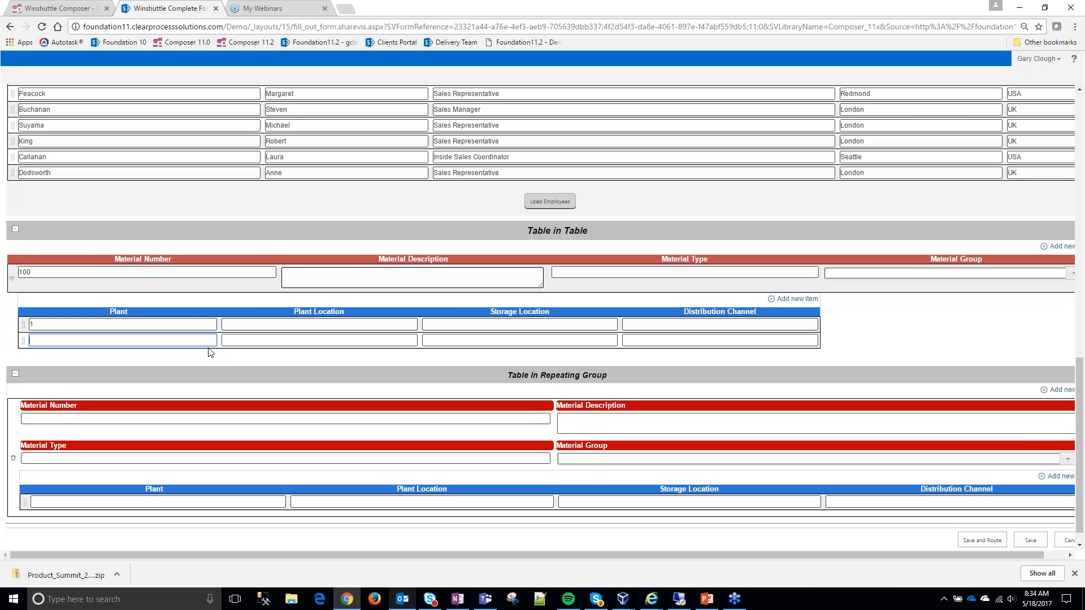
{"action": "type", "text": "2"}
Step: Add a second material row numbered 200 with nested plant rows 3, 4 and 5
{"action": "left_click", "coordinate": [1057, 247]}
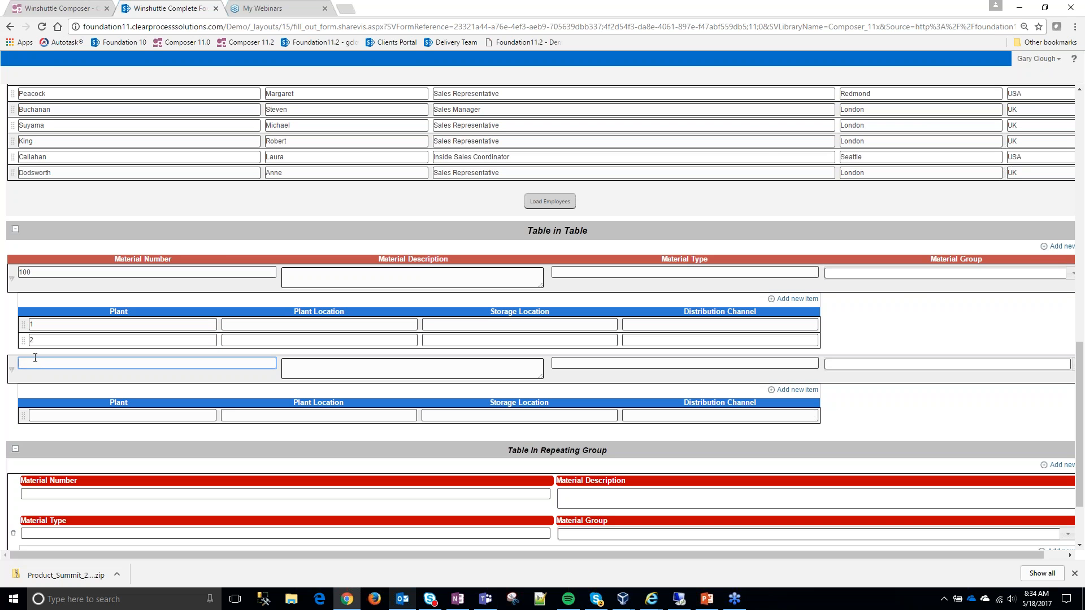
{"action": "left_click", "coordinate": [81, 415]}
{"action": "type", "text": "3"}
{"action": "left_click", "coordinate": [794, 389]}
{"action": "left_click", "coordinate": [794, 389]}
{"action": "left_click", "coordinate": [82, 431]}
{"action": "type", "text": "4"}
{"action": "left_click", "coordinate": [90, 447]}
{"action": "type", "text": "5"}
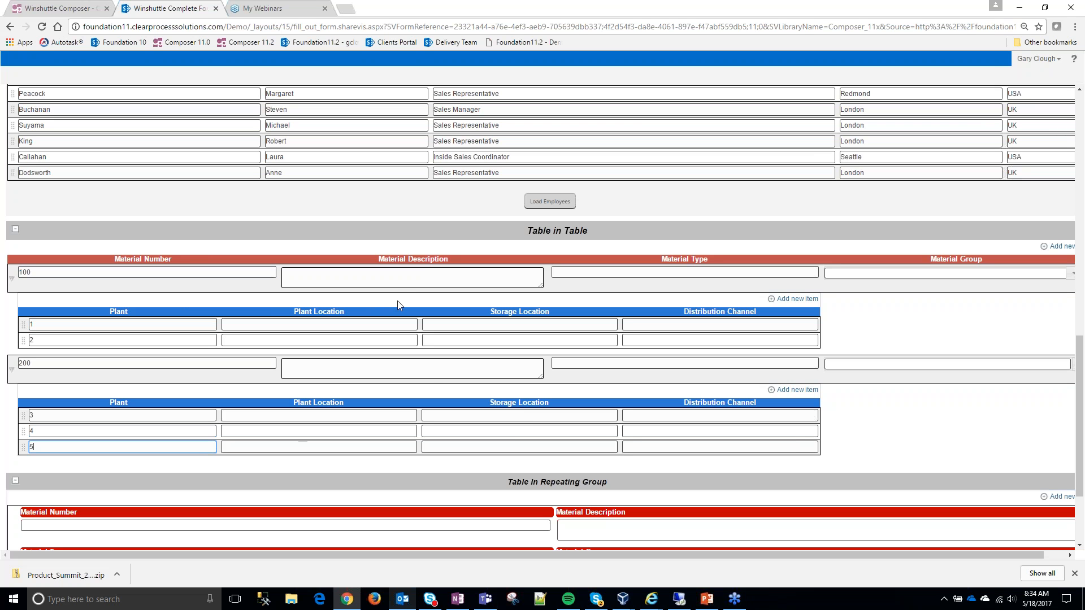
Step: Add a third, blank material row to the Table in Table section
{"action": "scroll", "coordinate": [435, 384], "scroll_direction": "down", "scroll_amount": 3}
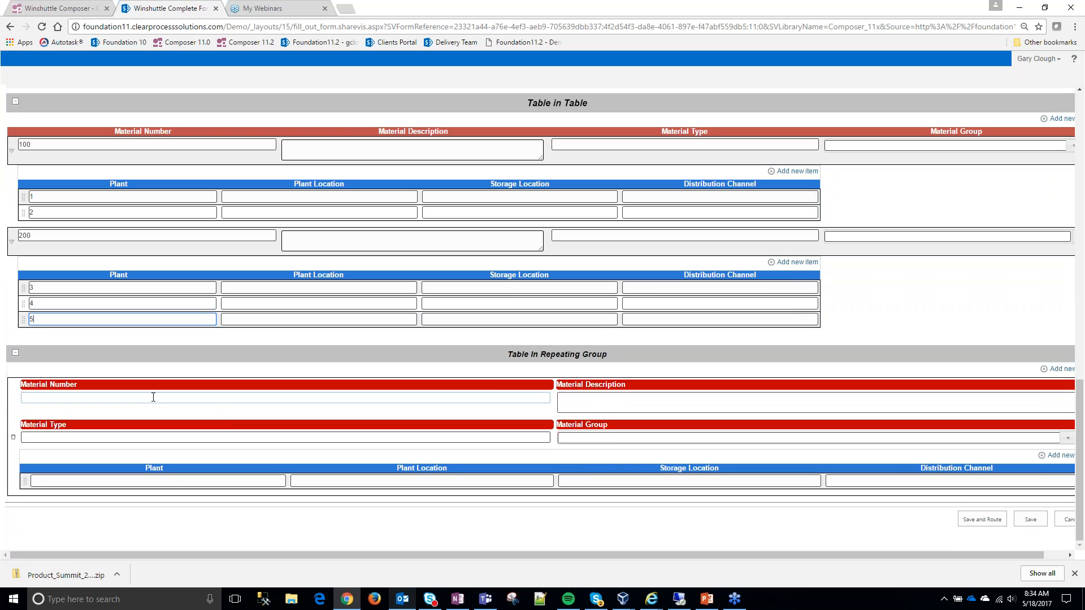
{"action": "scroll", "coordinate": [156, 396], "scroll_direction": "up", "scroll_amount": 1}
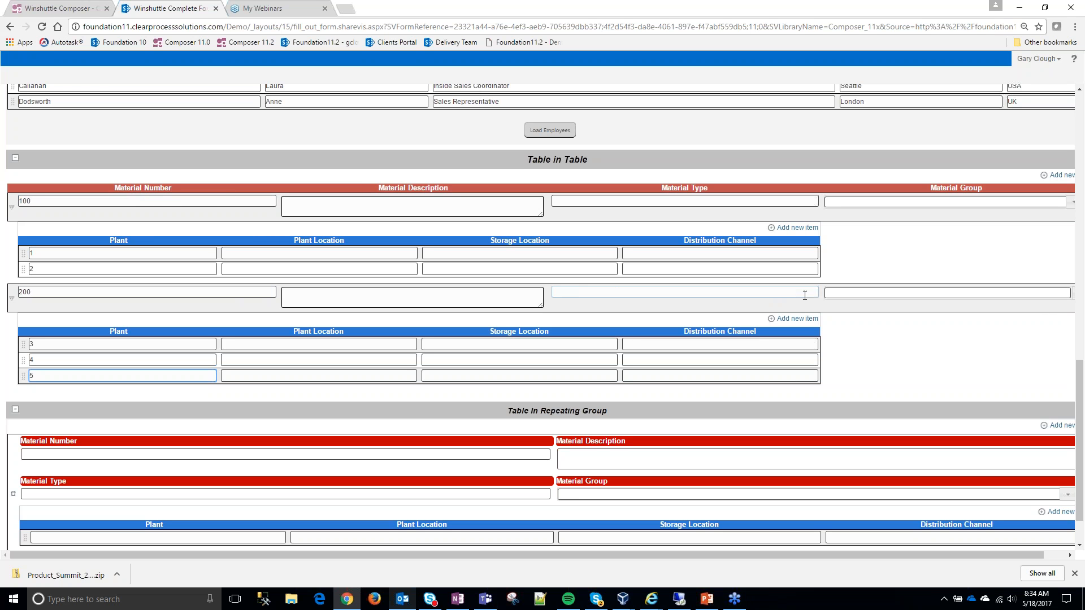
{"action": "left_click", "coordinate": [1063, 179]}
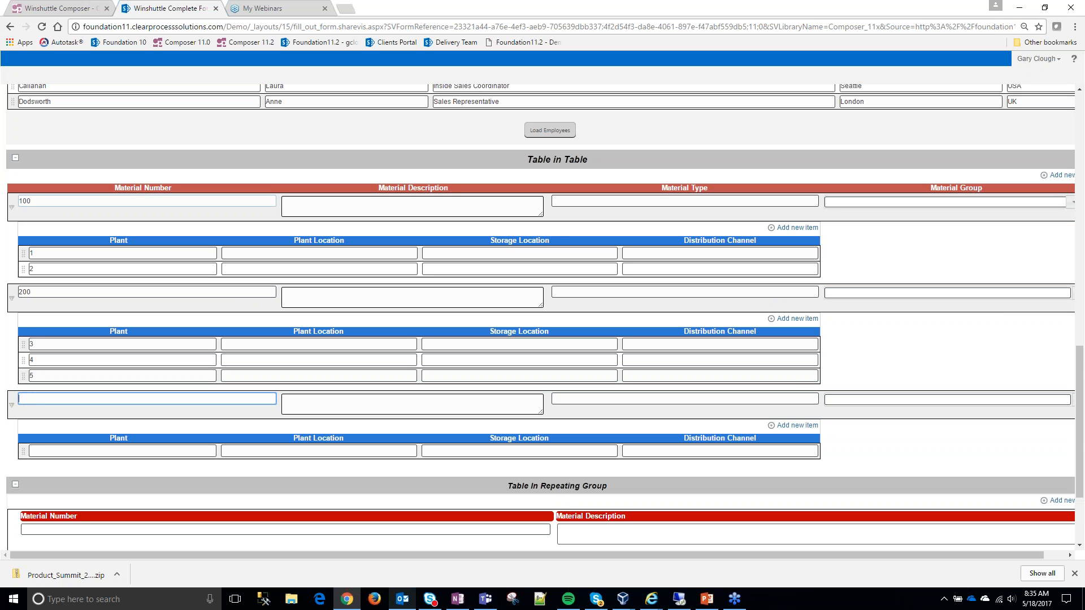
Step: Collapse the nested plant tables of all three materials and expand the one under material 100 again
{"action": "left_click", "coordinate": [12, 208]}
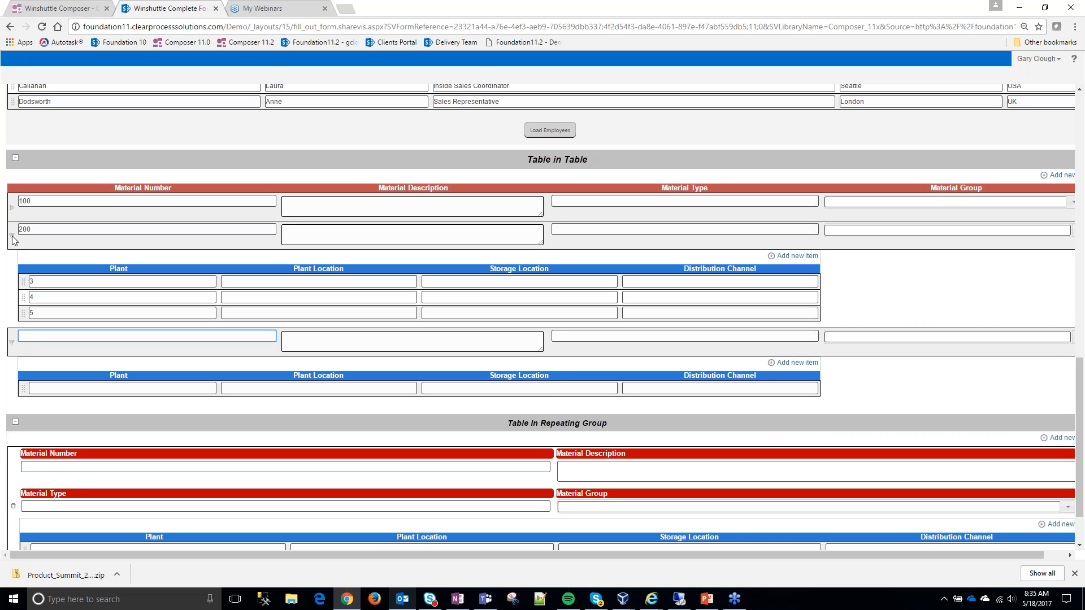
{"action": "left_click", "coordinate": [13, 244]}
{"action": "left_click", "coordinate": [13, 272]}
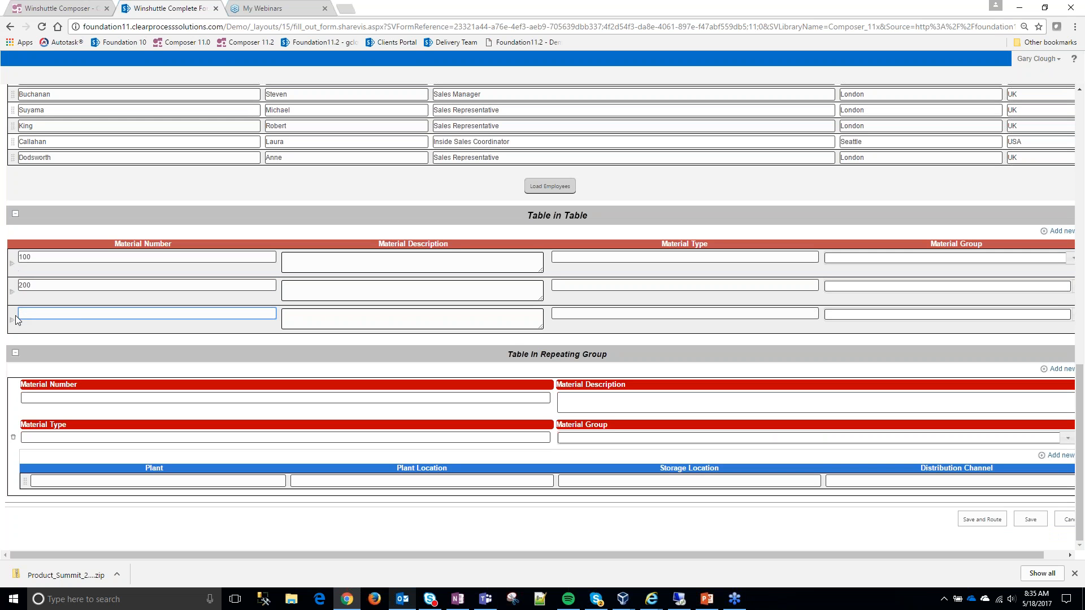
{"action": "left_click", "coordinate": [13, 264]}
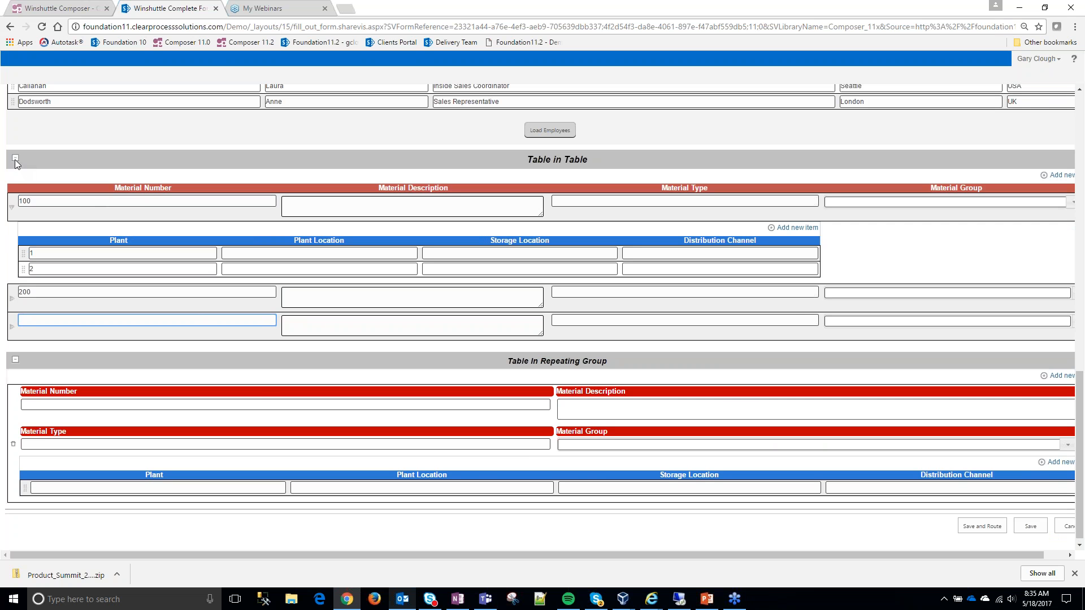
Step: Enter material number 100 and plant 1 in the Table In Repeating Group section
{"action": "left_click", "coordinate": [276, 404]}
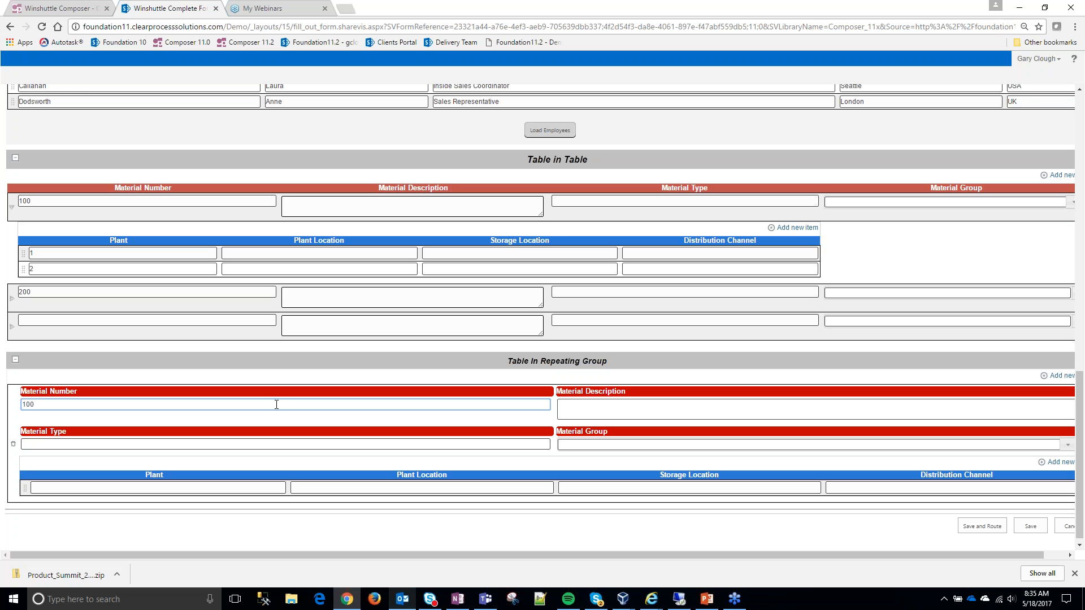
{"action": "left_click", "coordinate": [146, 487]}
{"action": "type", "text": "1"}
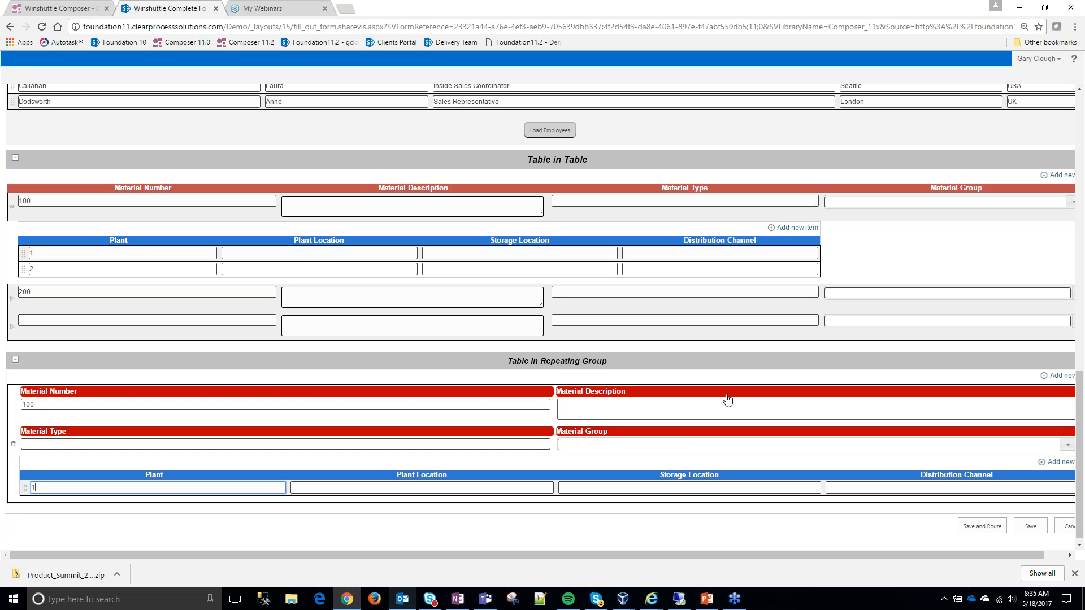
Step: Add a second repeating material group with two extra blank plant rows, and add plant 2 to the first group
{"action": "left_click", "coordinate": [1062, 375]}
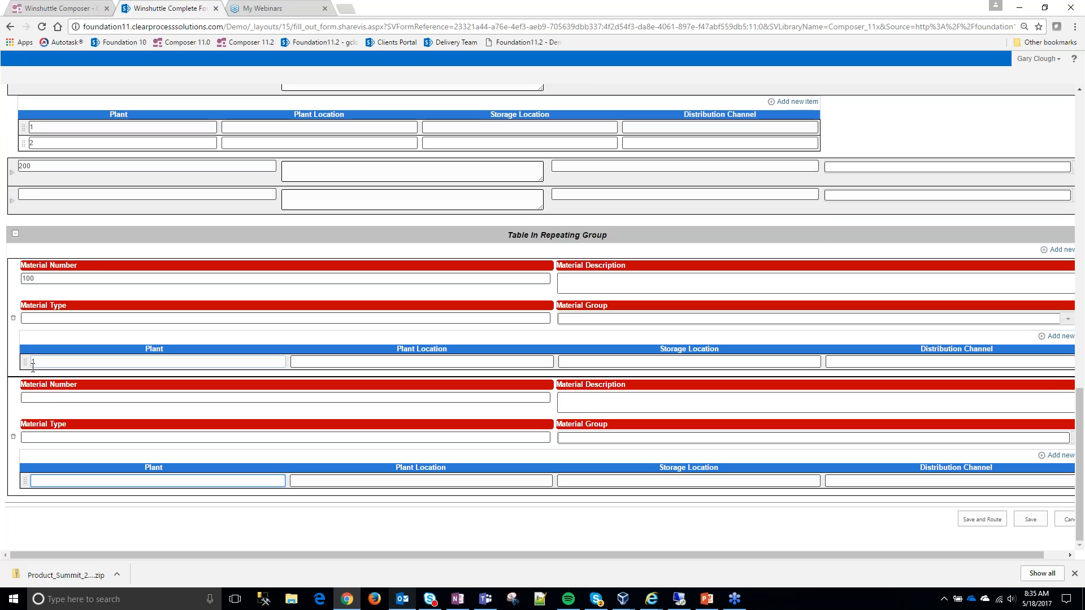
{"action": "left_click", "coordinate": [1050, 339]}
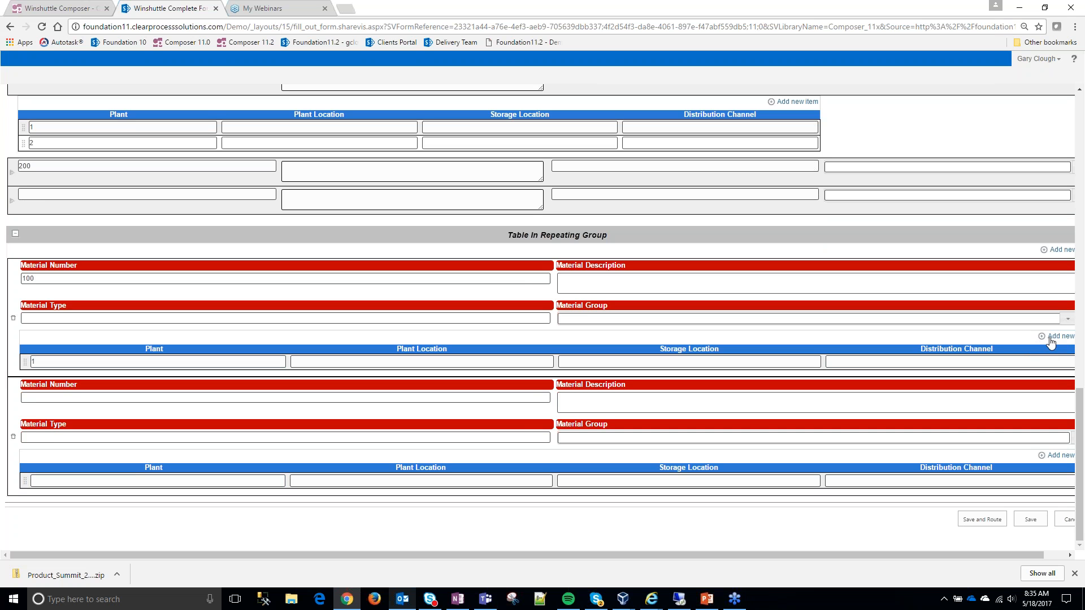
{"action": "type", "text": "2"}
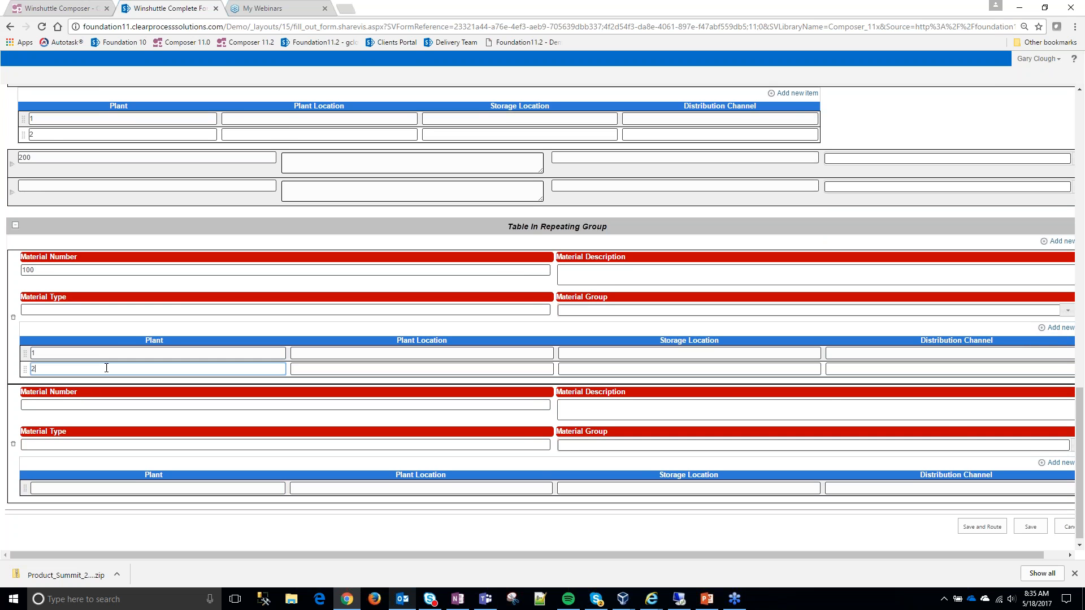
{"action": "double_click", "coordinate": [1058, 462]}
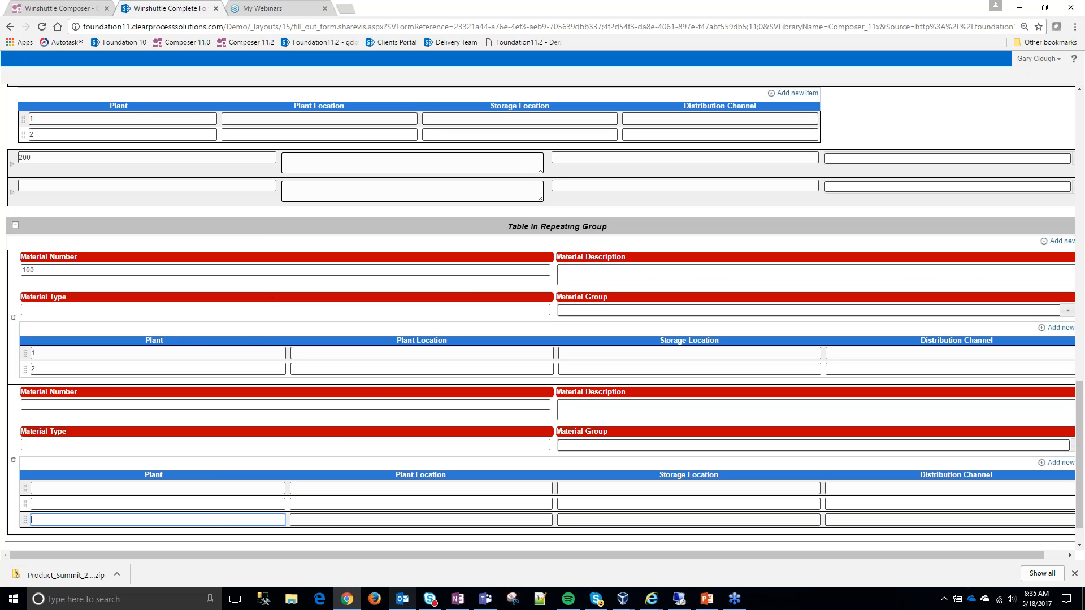
Step: Review the nested table and repeating group sections, briefly toggling the plant table under material 200
{"action": "scroll", "coordinate": [362, 391], "scroll_direction": "up", "scroll_amount": 2}
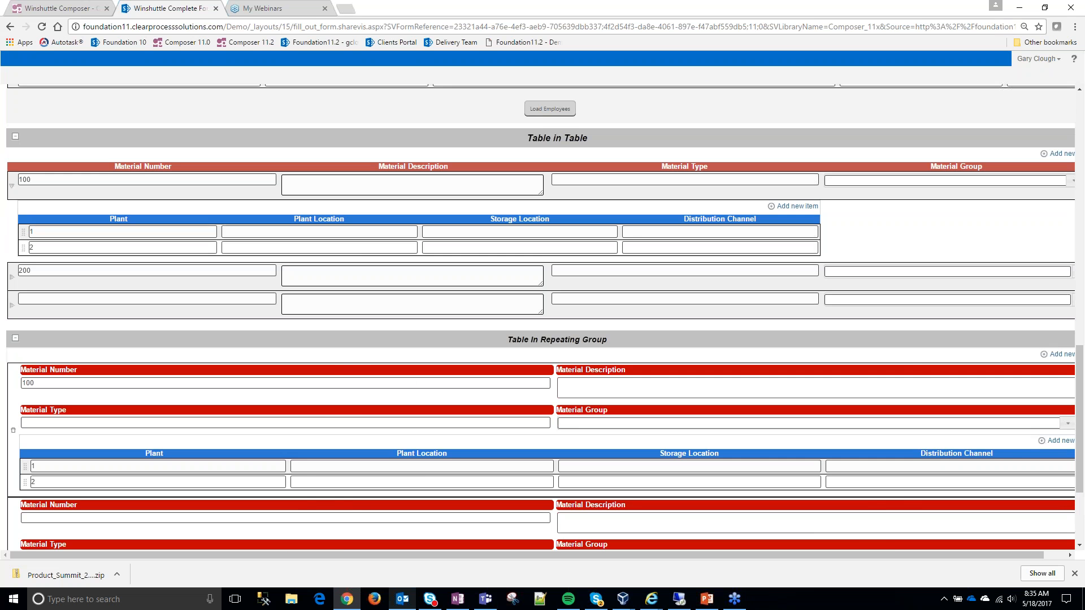
{"action": "scroll", "coordinate": [433, 456], "scroll_direction": "down", "scroll_amount": 1}
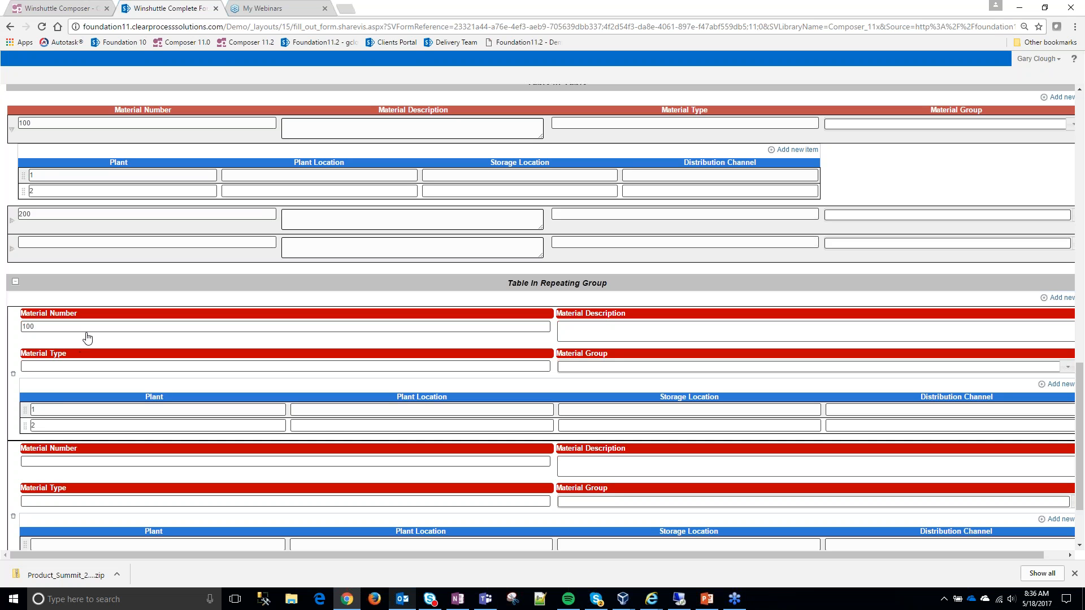
{"action": "left_click", "coordinate": [12, 221]}
{"action": "left_click", "coordinate": [12, 222]}
{"action": "scroll", "coordinate": [250, 424], "scroll_direction": "down", "scroll_amount": 3}
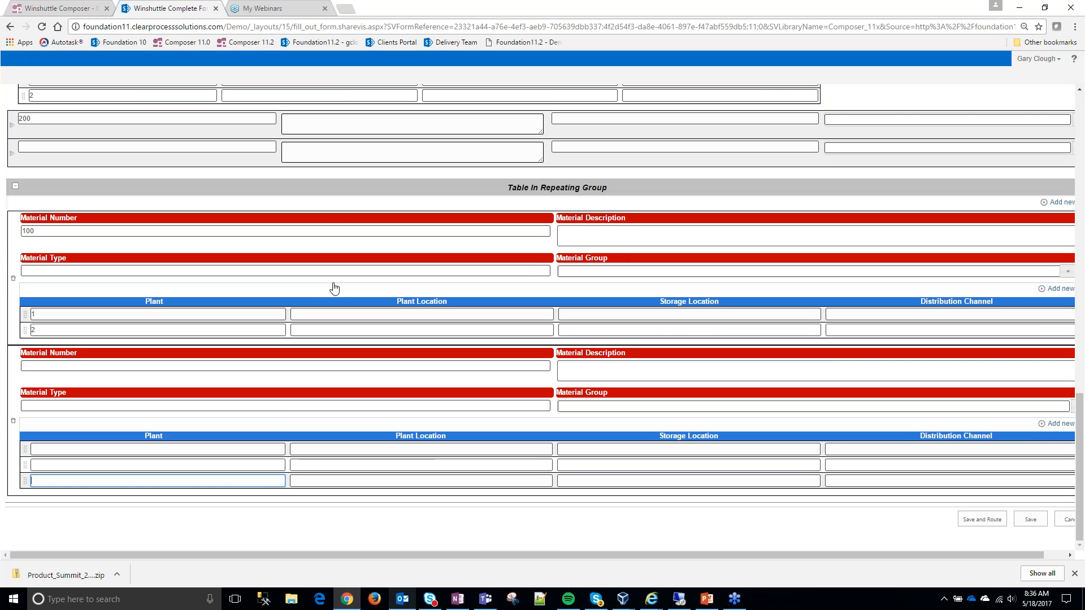
{"action": "scroll", "coordinate": [419, 448], "scroll_direction": "up", "scroll_amount": 7}
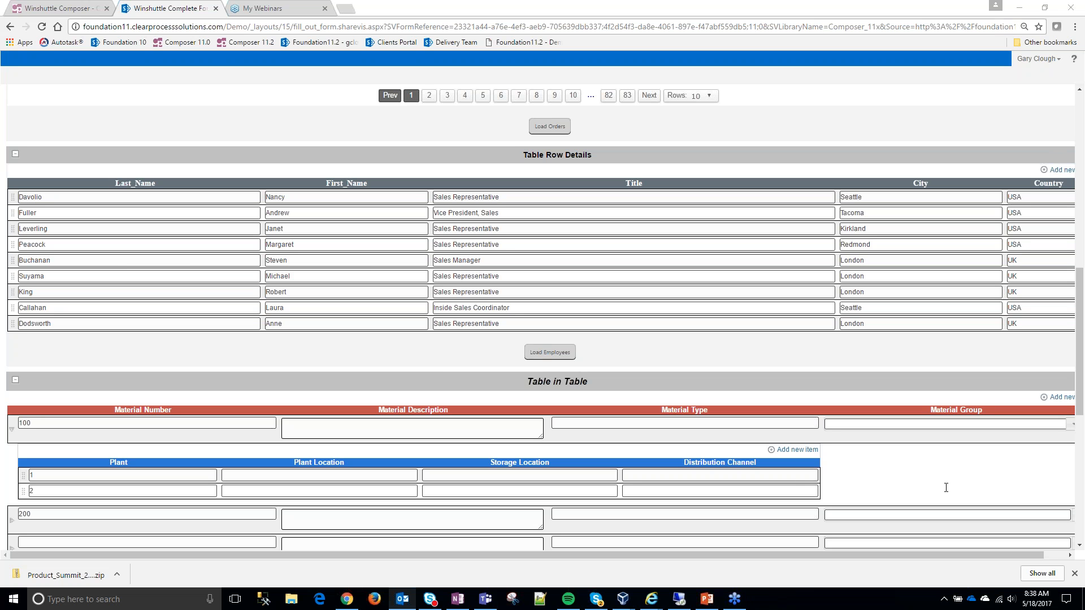
Step: Switch to the WebTips_Composer11.x.pptx presentation in PowerPoint, start the slide show from slide 24, and advance to the event reminders on slide 26
{"action": "left_click", "coordinate": [706, 600]}
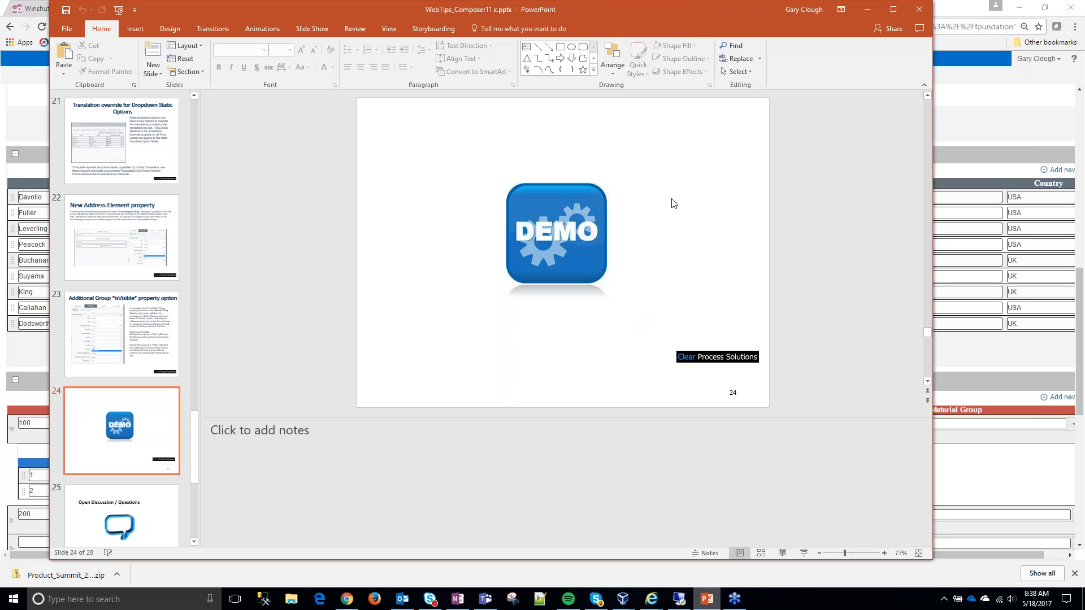
{"action": "left_click", "coordinate": [803, 553]}
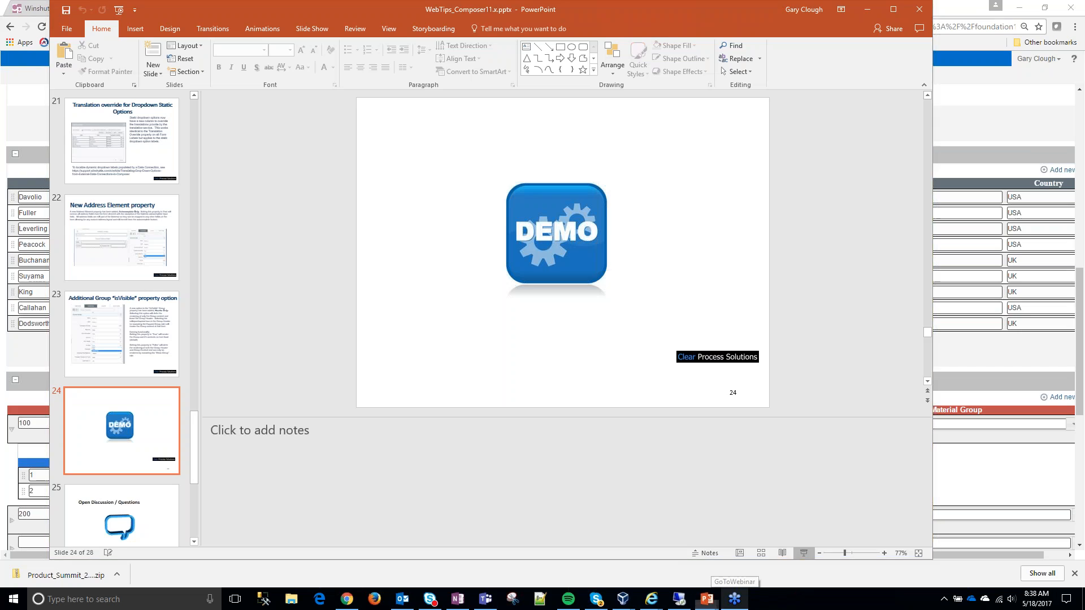
{"action": "left_click", "coordinate": [475, 343]}
{"action": "left_click", "coordinate": [397, 324]}
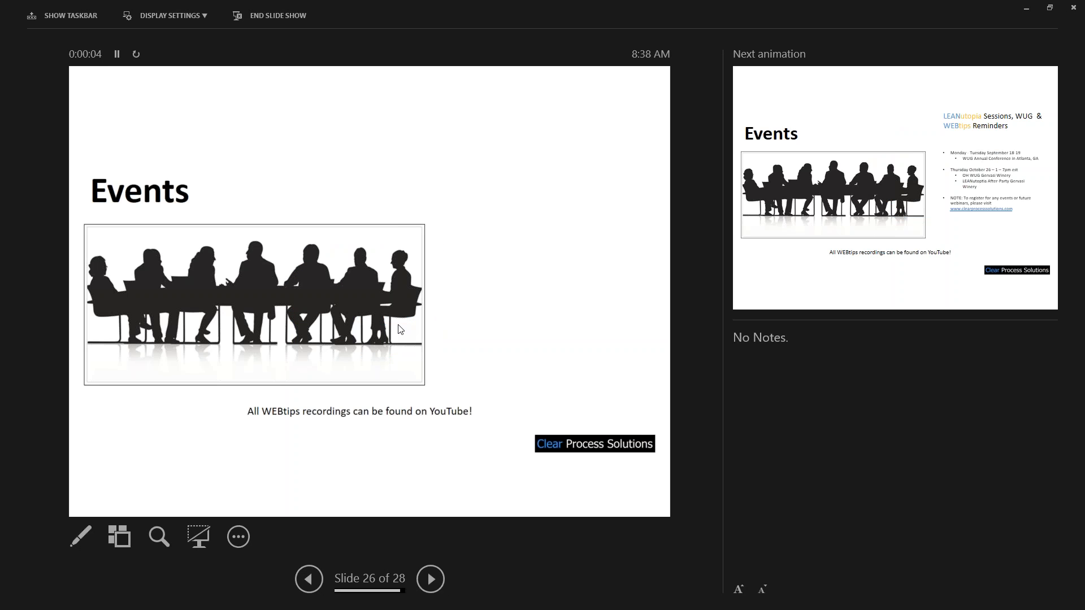
{"action": "left_click", "coordinate": [401, 330]}
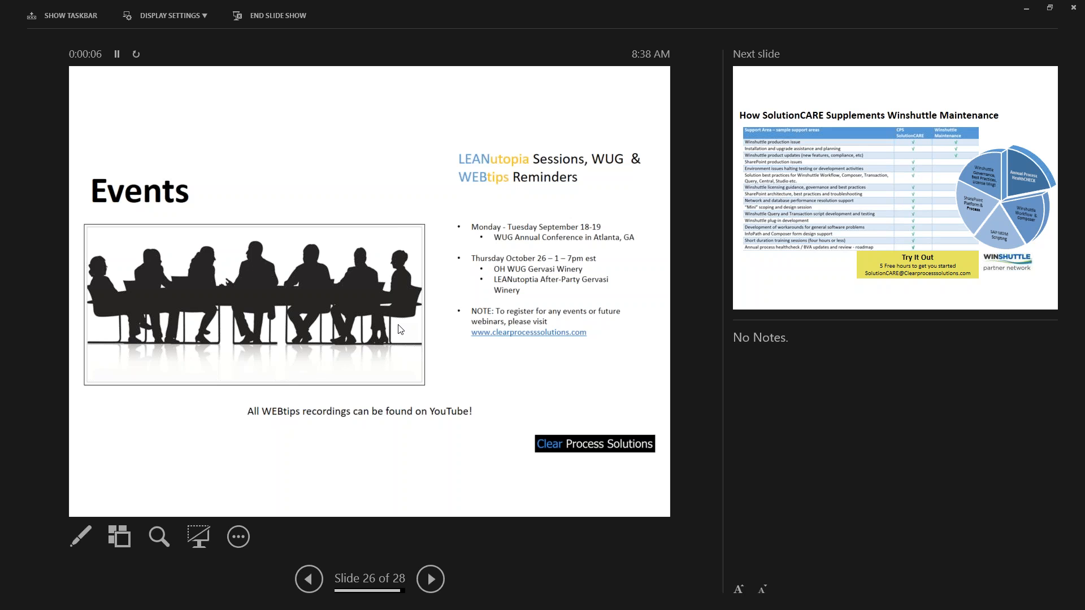